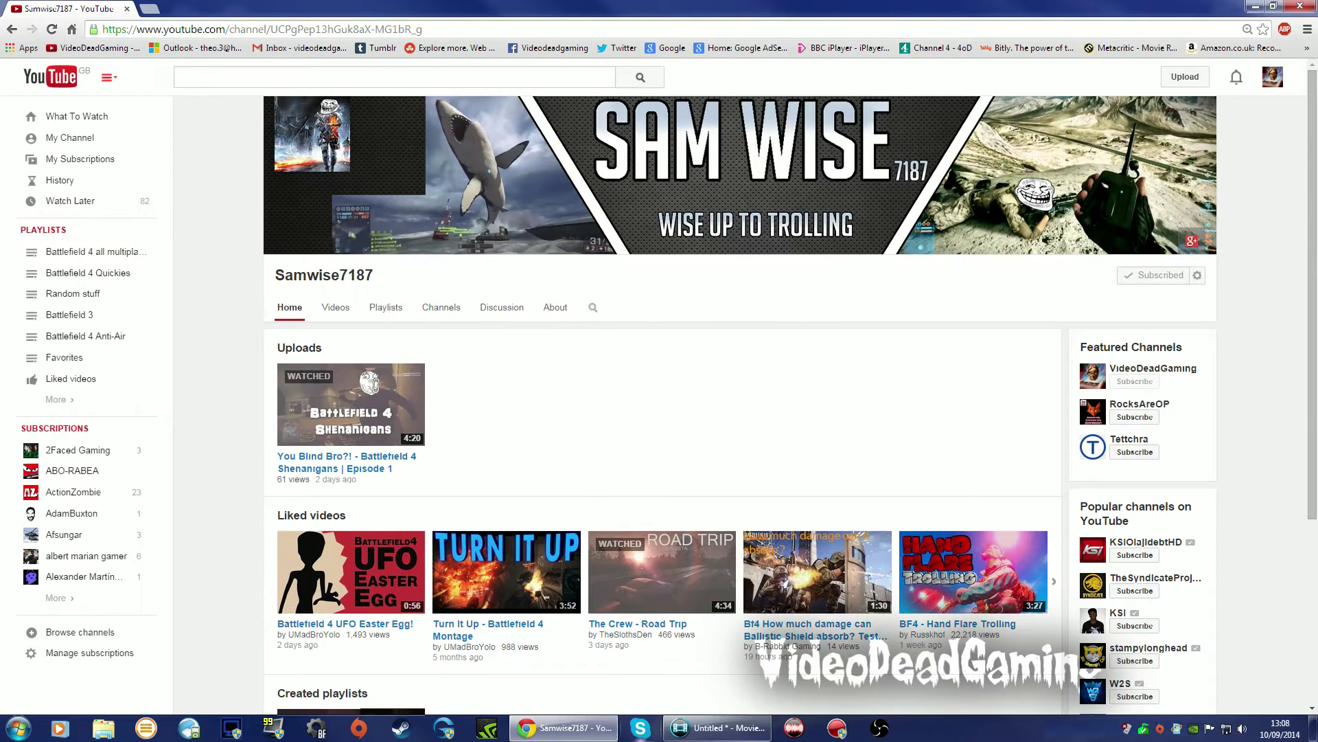
Minimise Chrome to bring the empty six-track Movie Studio project into view
left_click(579, 732)
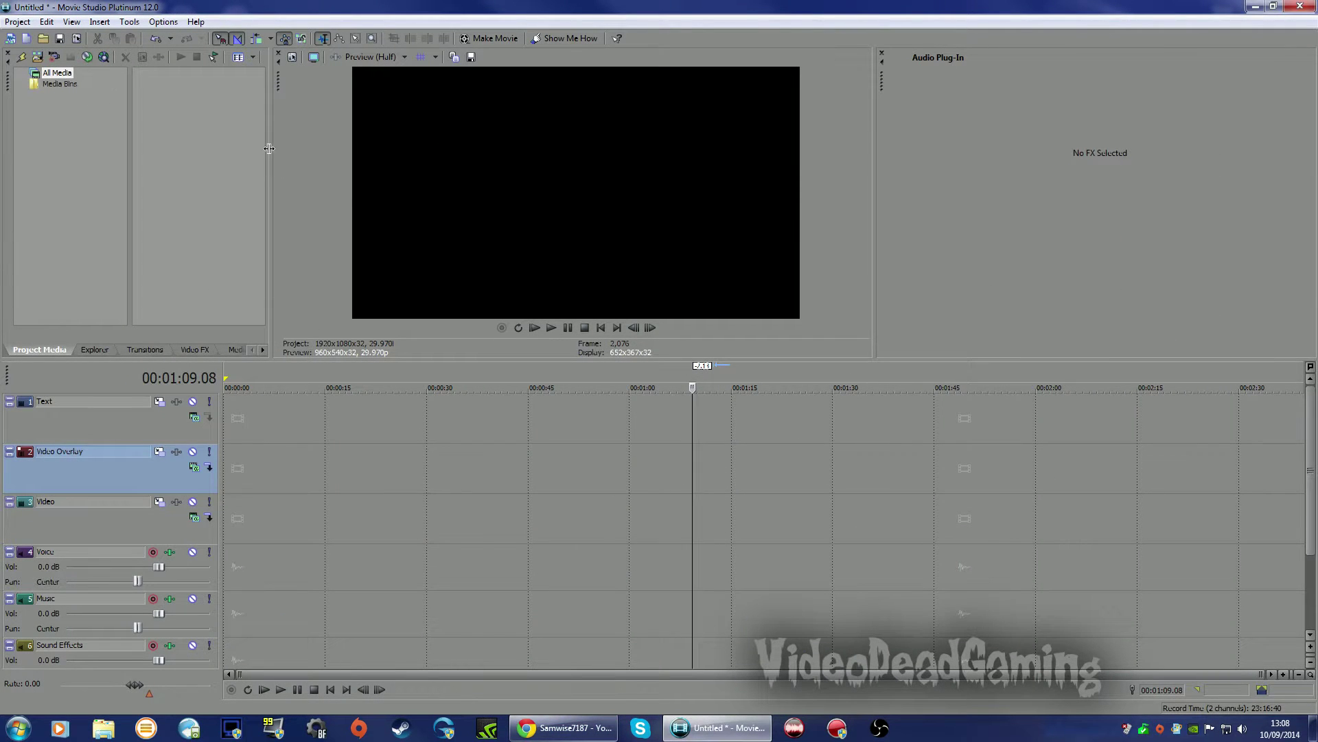
Widen the media and preview panes, then lower the timeline divider so the upper panels grow taller
left_click_drag(272, 151, 335, 167)
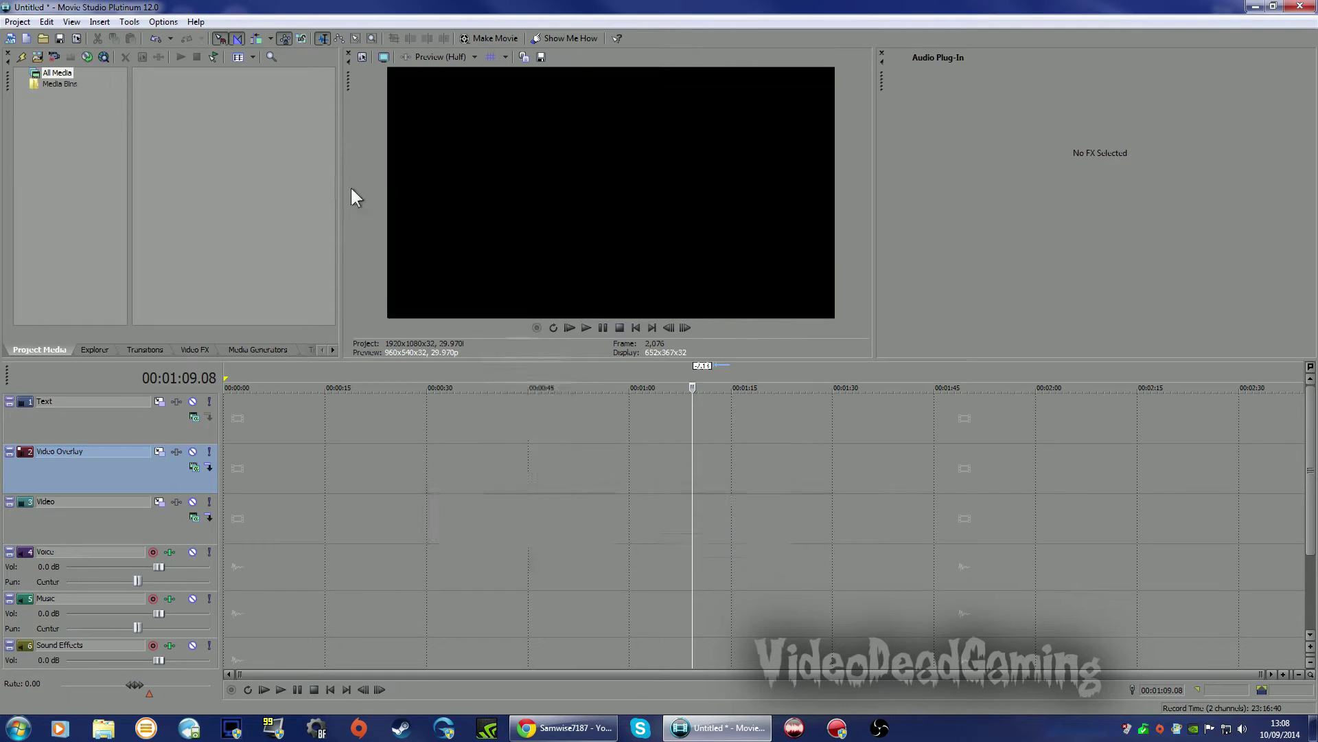
left_click_drag(341, 187, 486, 195)
left_click_drag(881, 206, 982, 203)
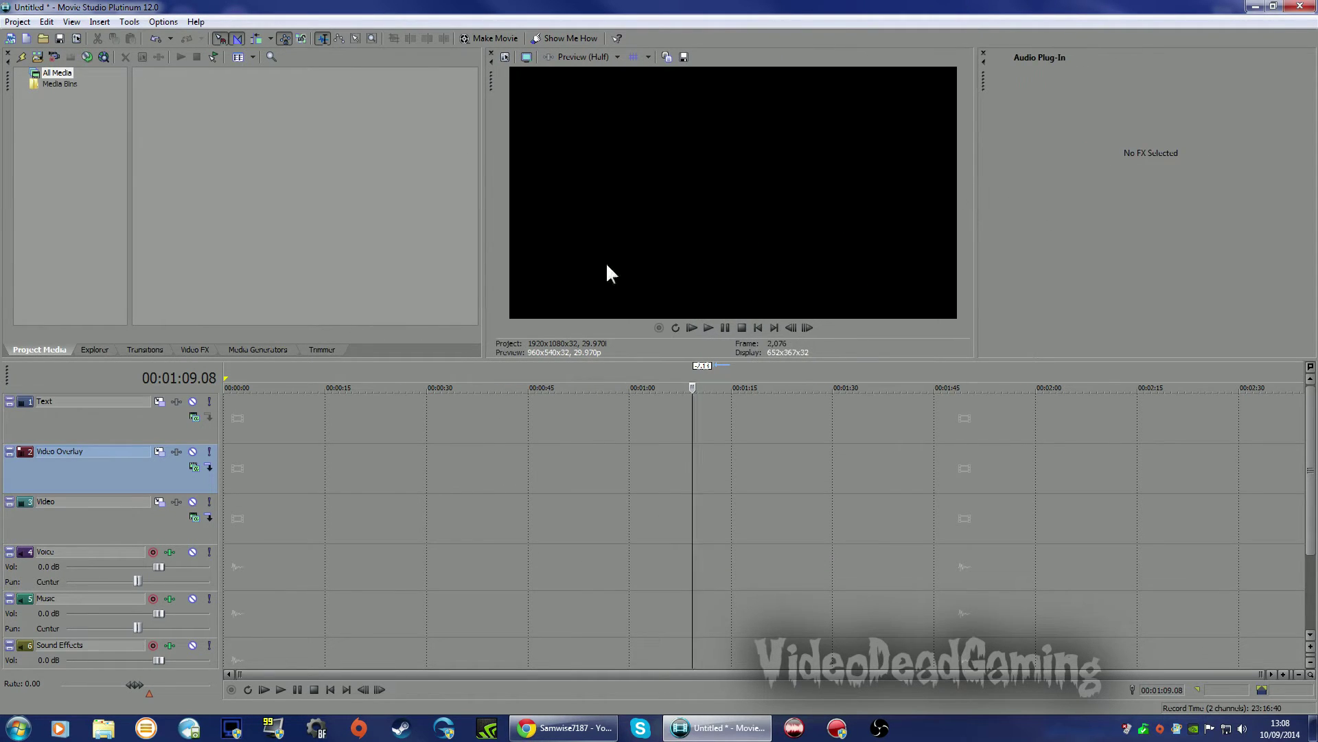
left_click_drag(427, 361, 427, 417)
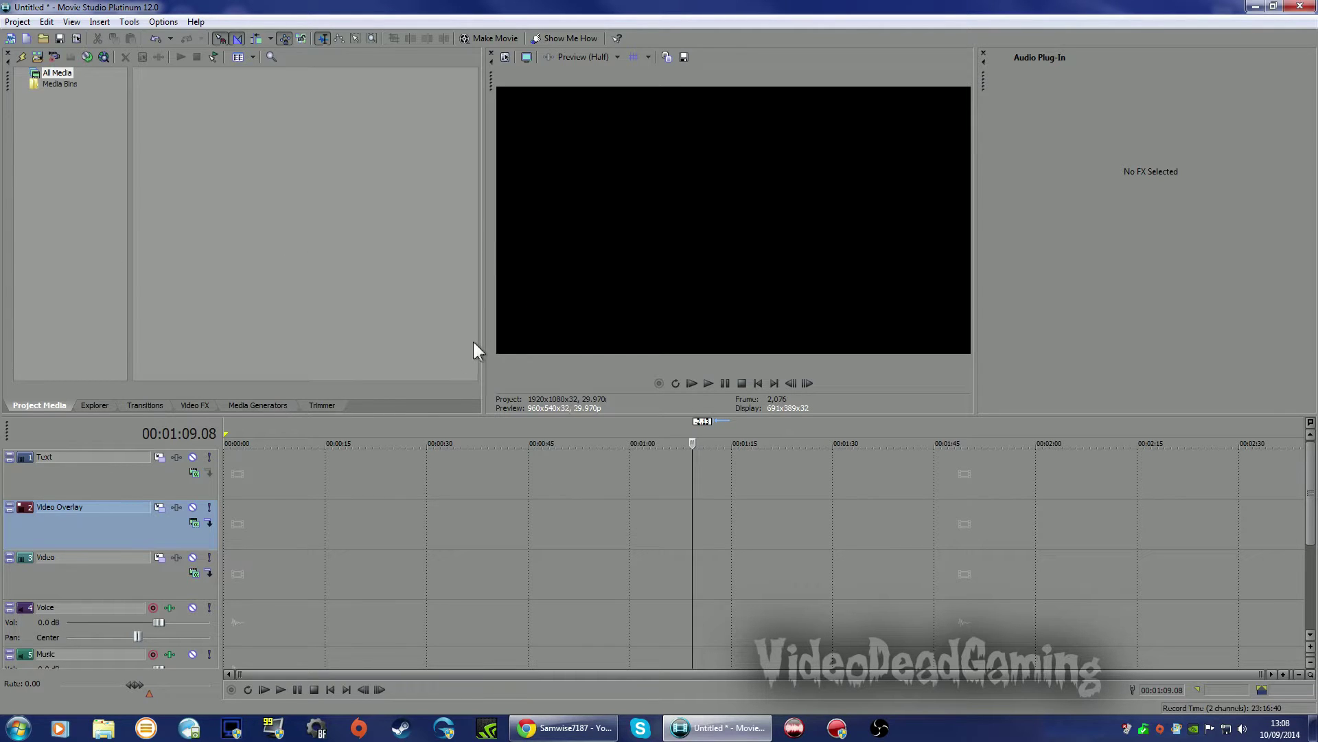
Drop Legacy Text 'Default Text' onto Video Overlay and widen the text generator pane
left_click(253, 406)
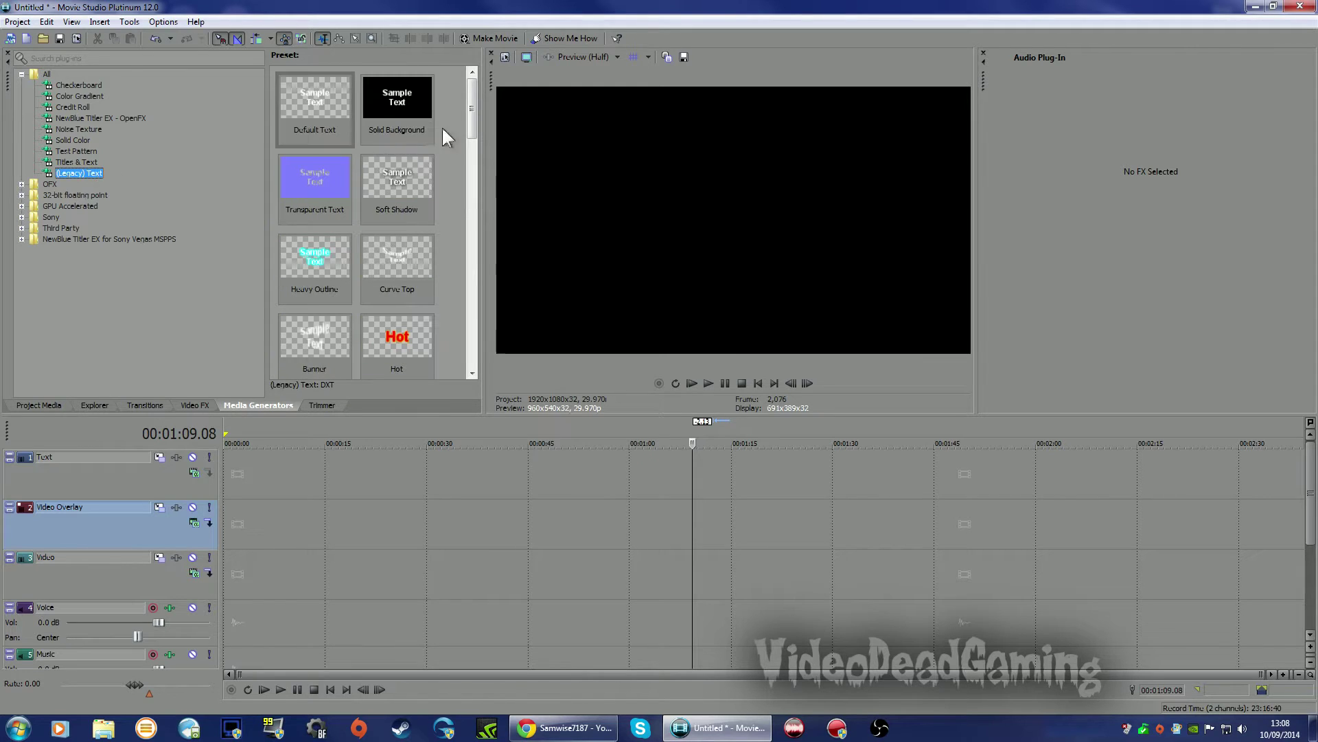
left_click_drag(303, 105, 708, 508)
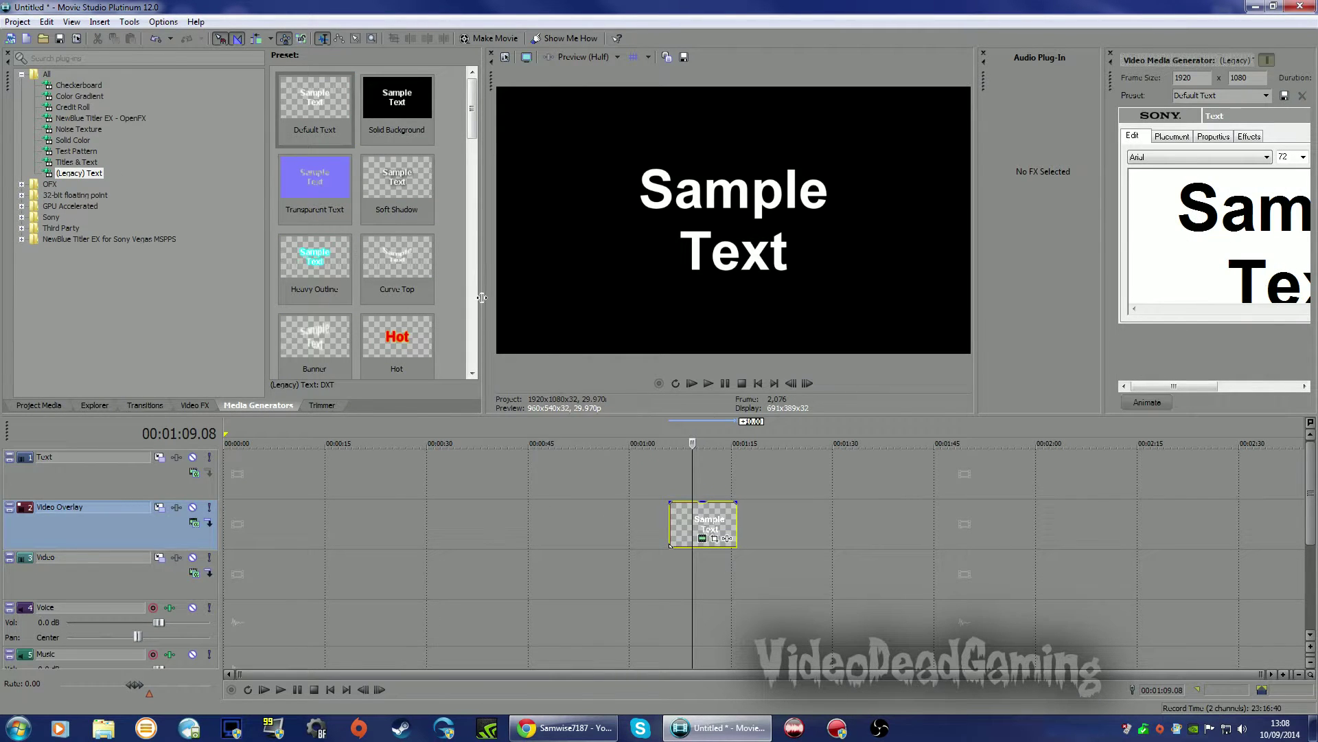
left_click_drag(482, 297, 232, 298)
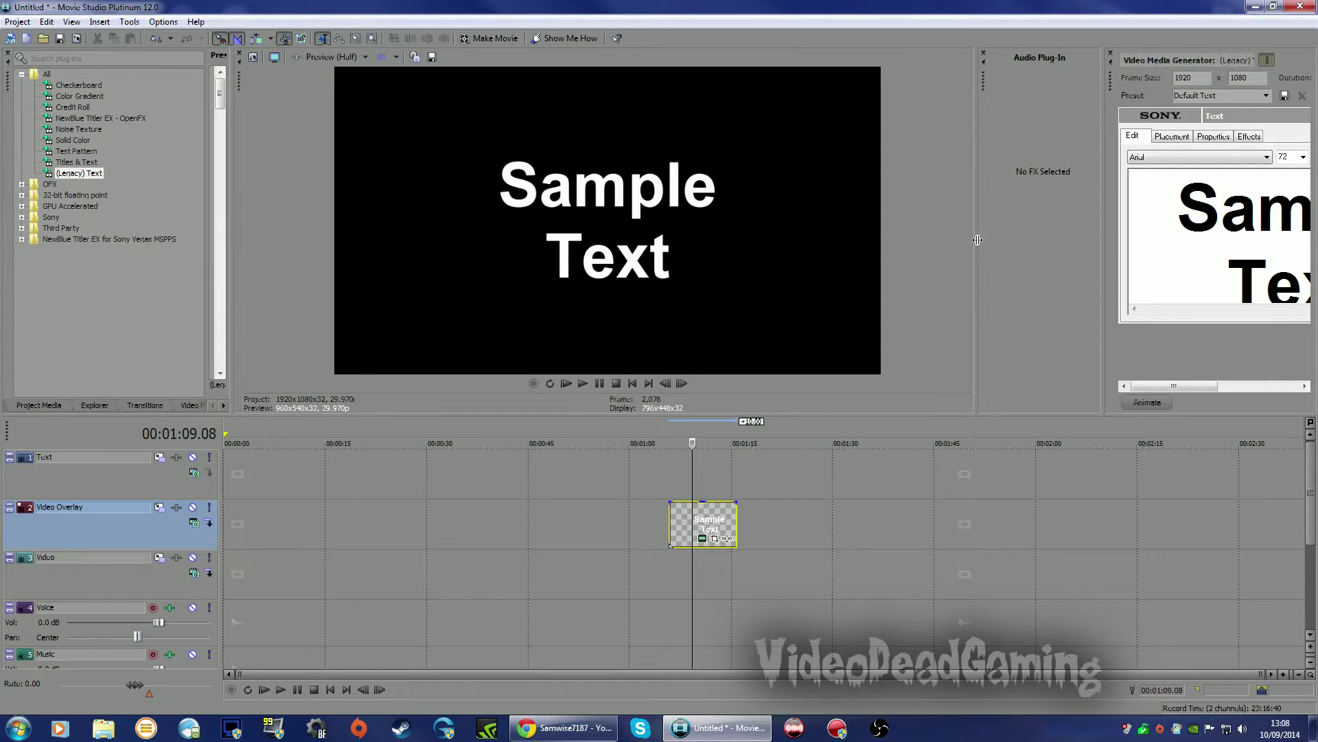
left_click_drag(977, 240, 728, 237)
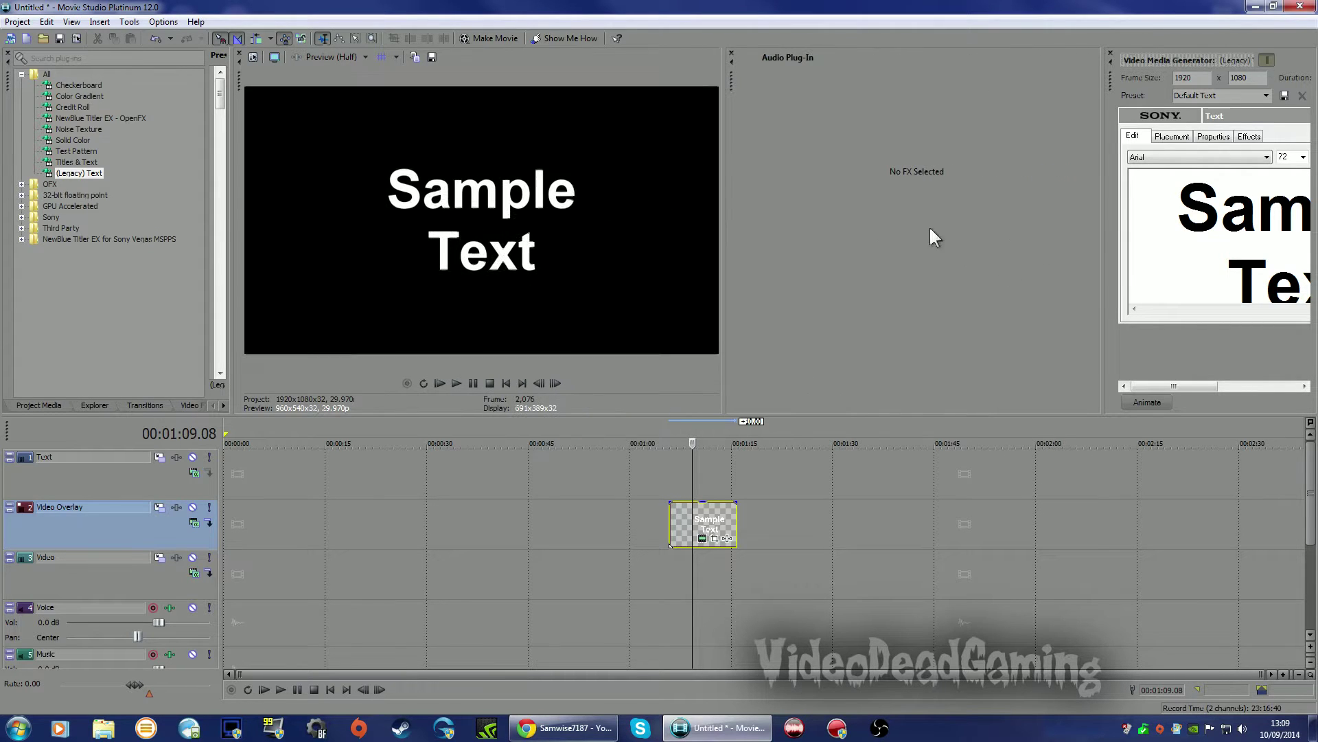
left_click(731, 53)
left_click_drag(1104, 200, 780, 201)
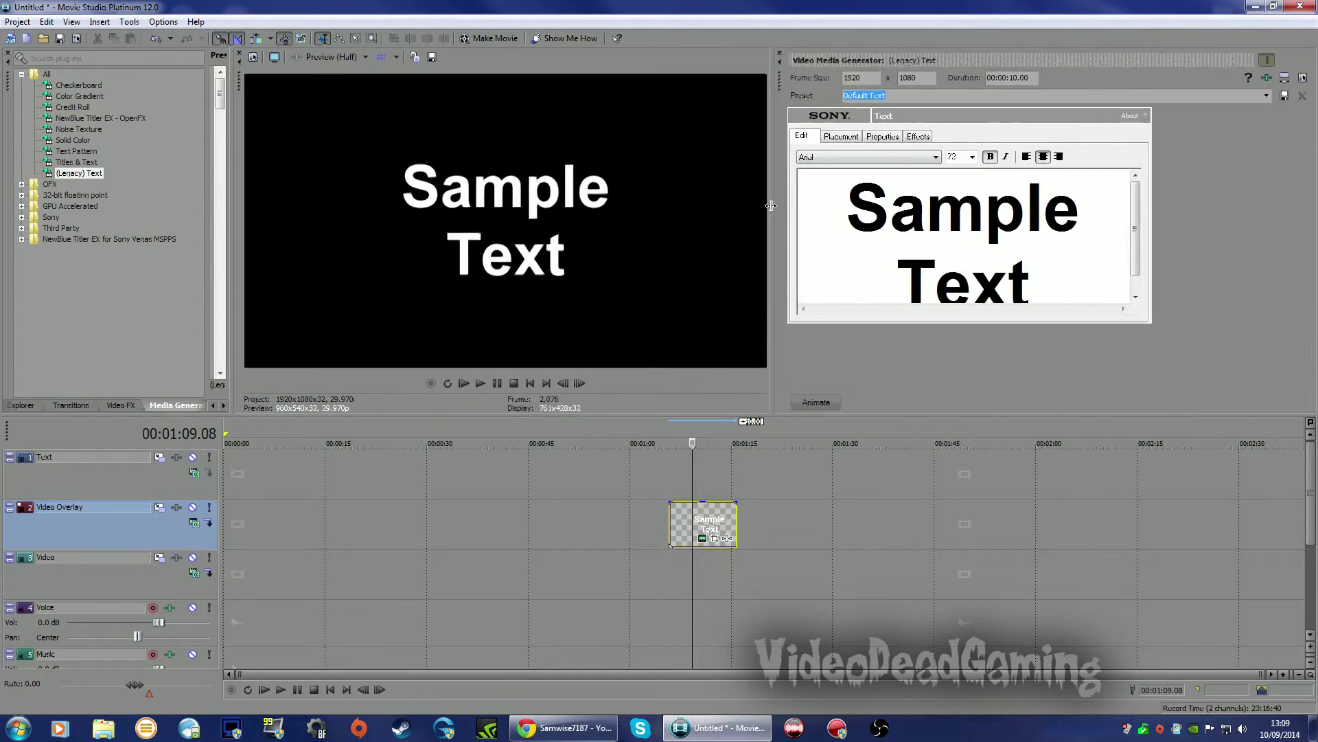
Set the title font to Arcade Normal
left_click(855, 157)
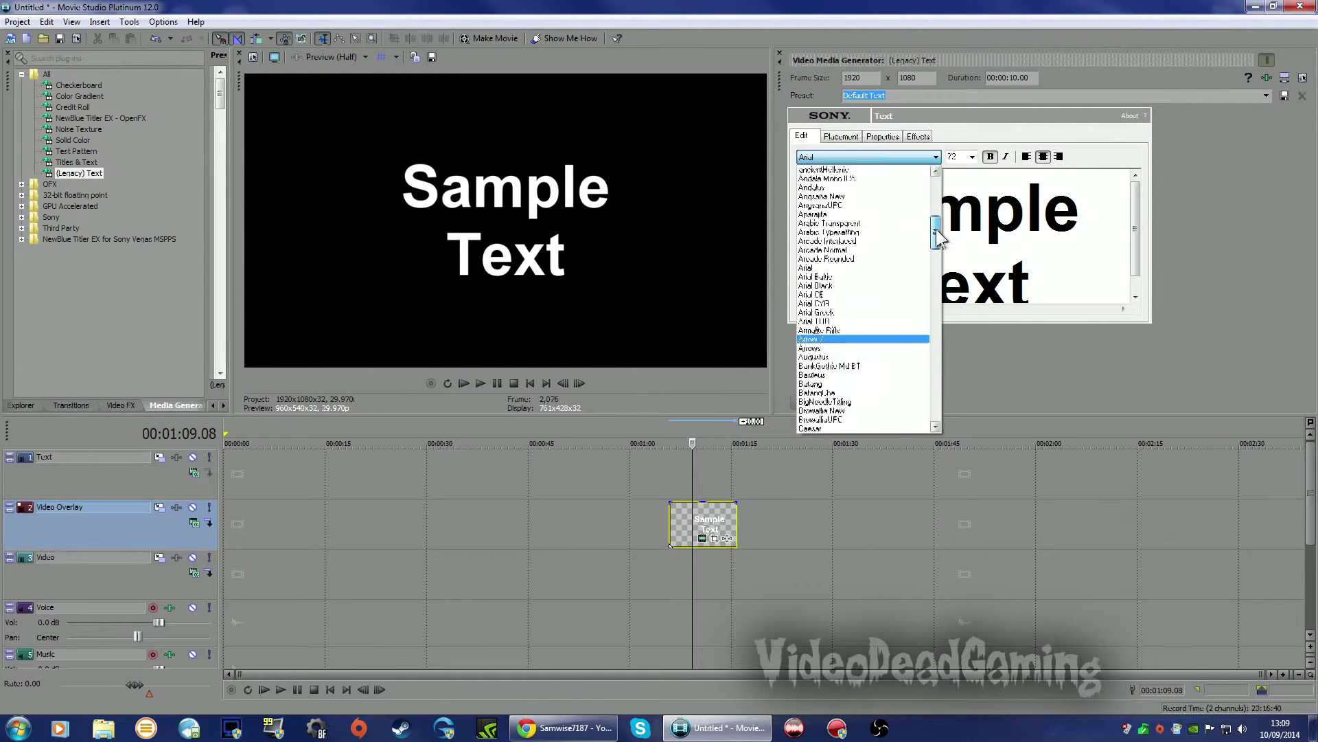
scroll(895, 179, "up", 4)
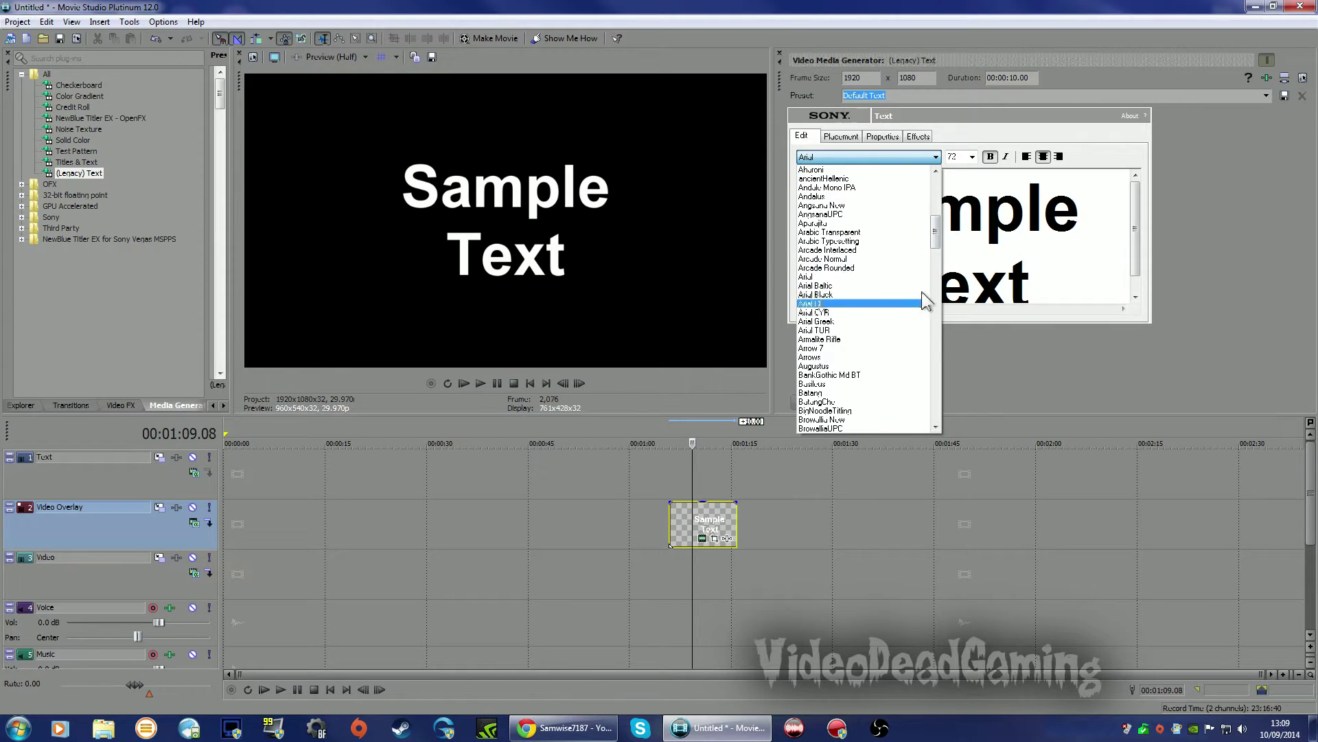
left_click_drag(937, 246, 938, 222)
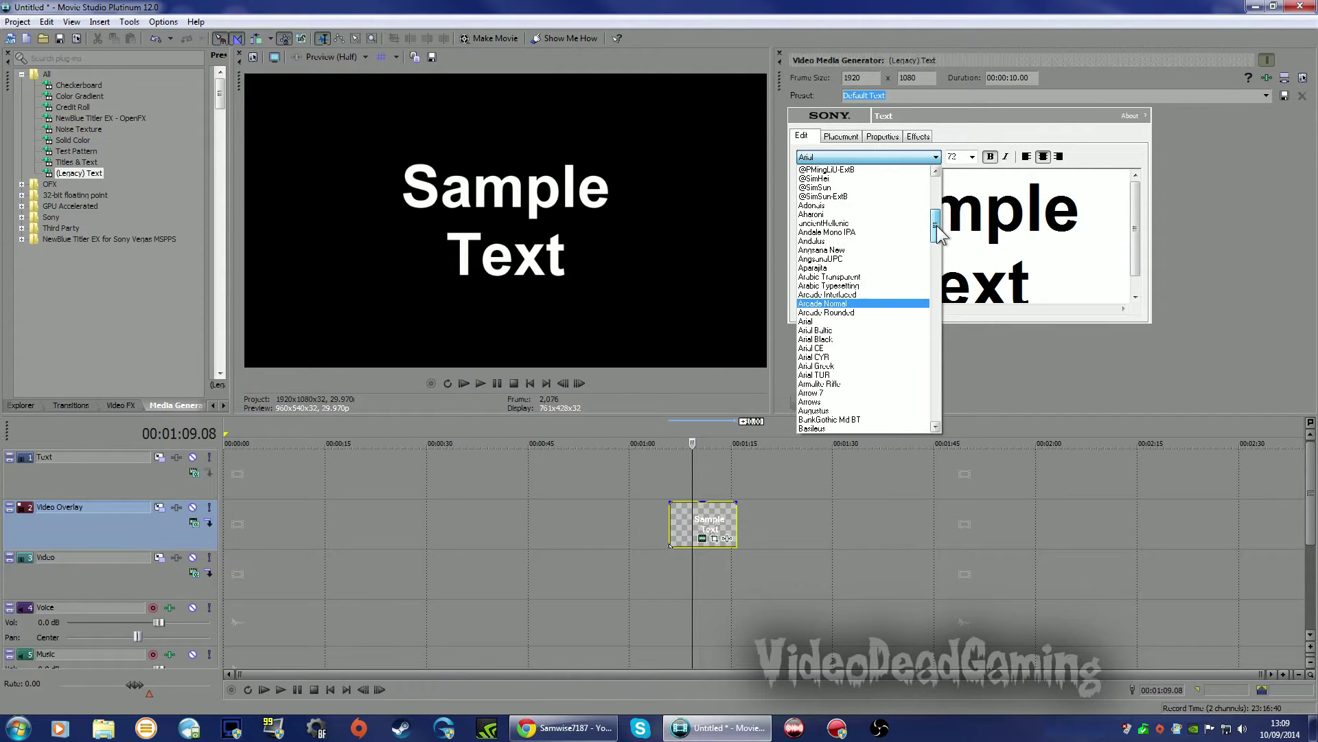
left_click(849, 303)
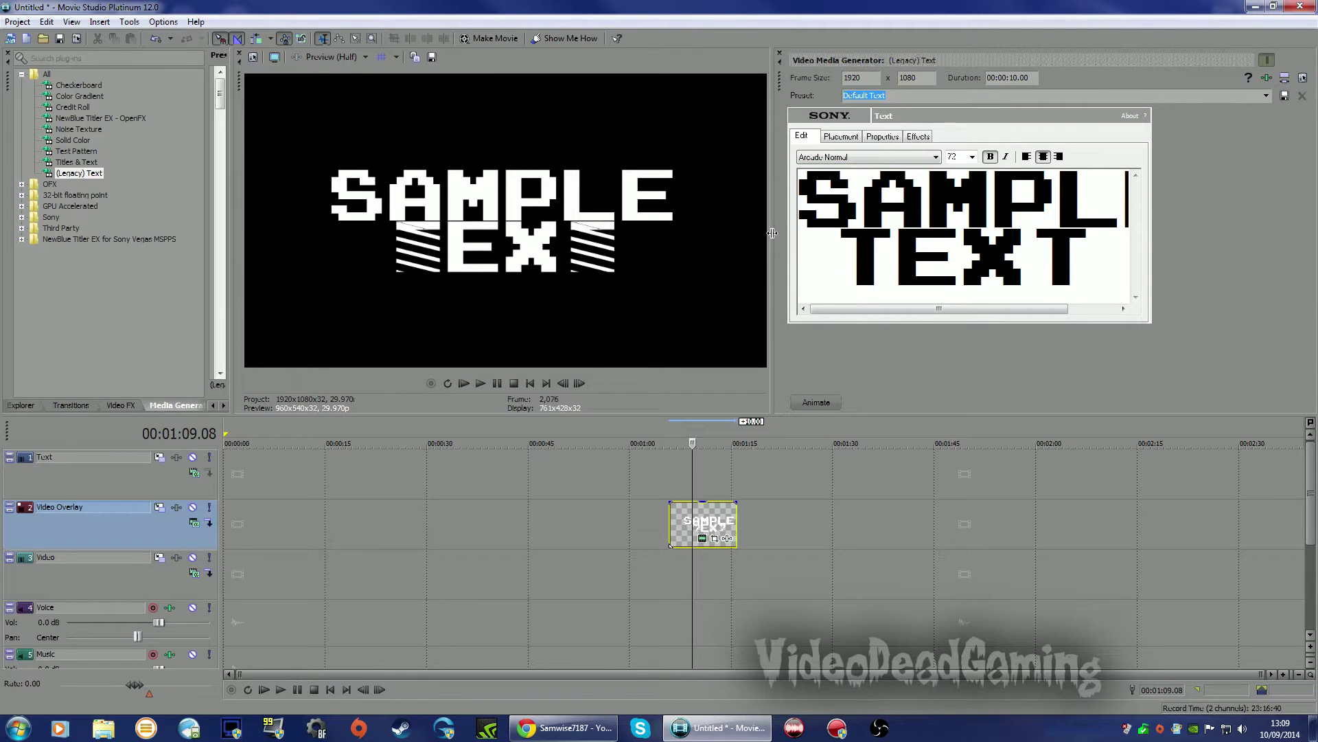
Set the title's font size to 90
mouse_move(772, 234)
left_mouse_down()
mouse_move(565, 228)
mouse_move(828, 226)
mouse_move(591, 224)
mouse_move(748, 224)
left_mouse_up()
left_click(907, 157)
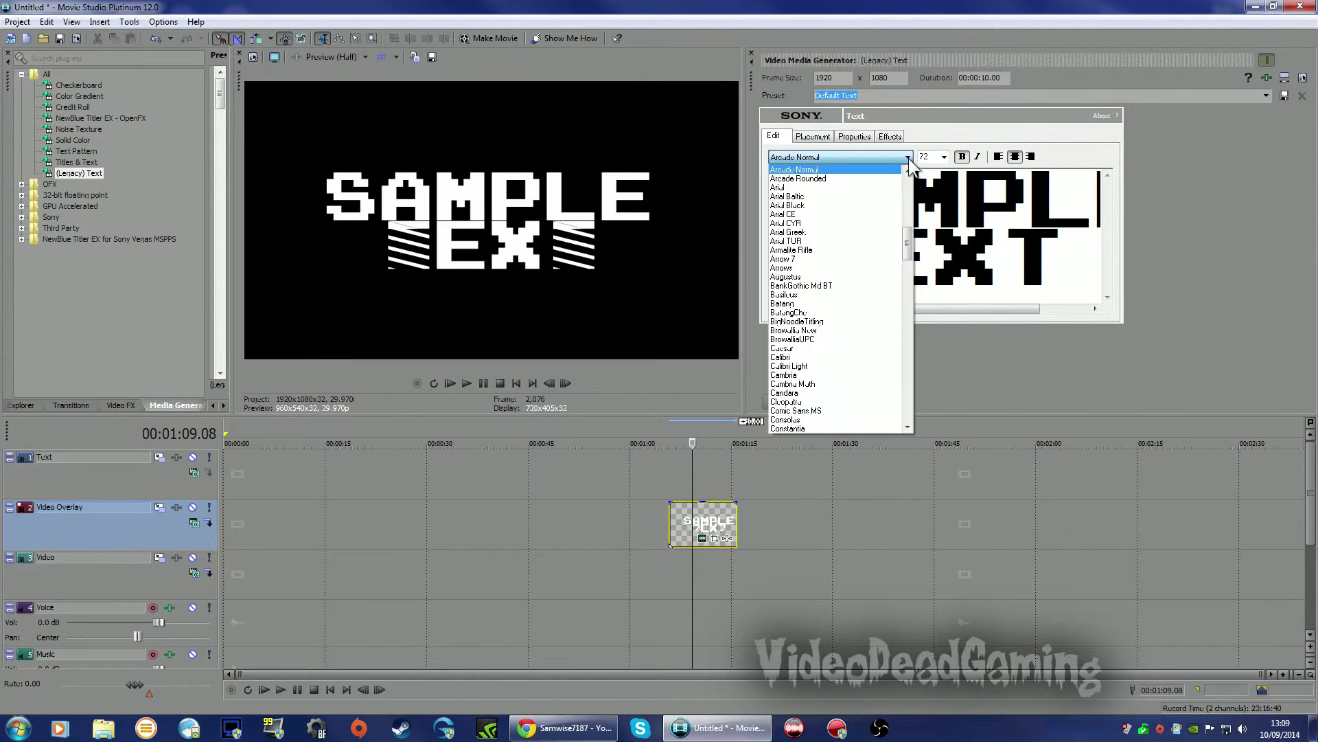
left_click(907, 158)
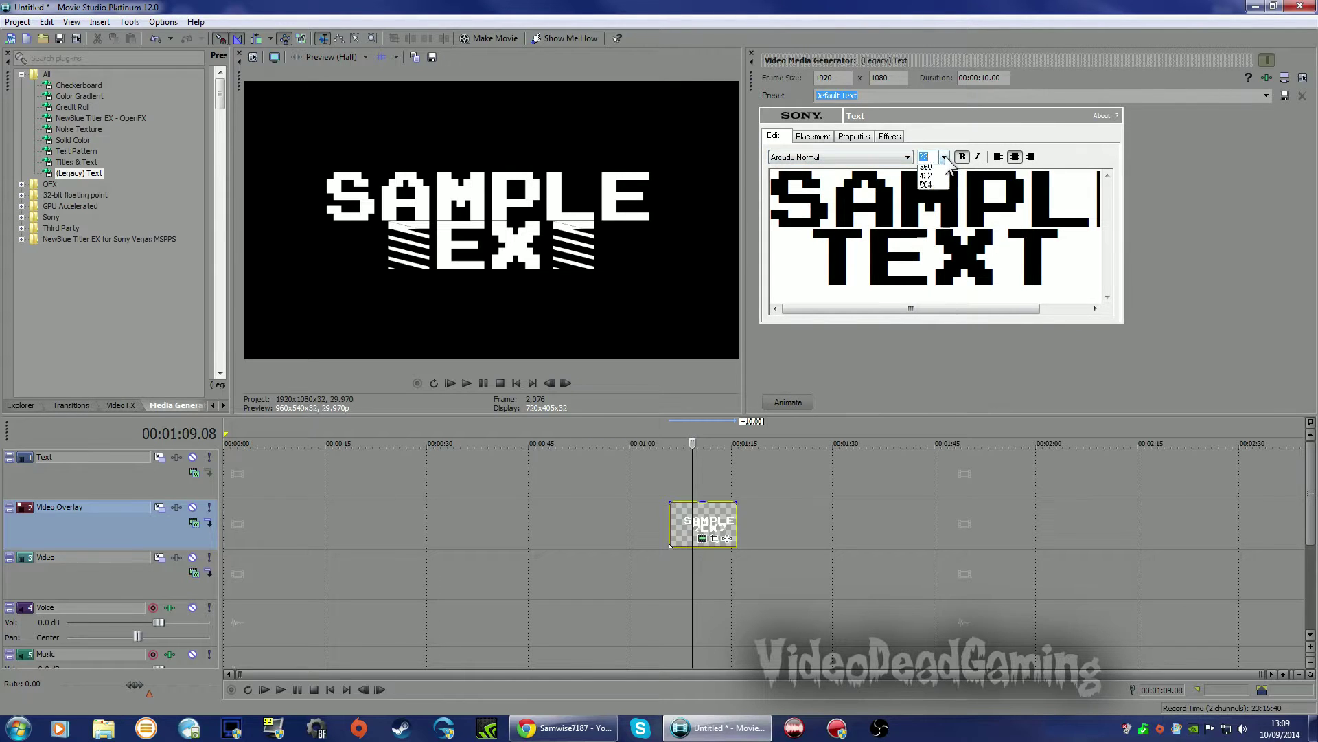
left_click(944, 157)
left_click(929, 321)
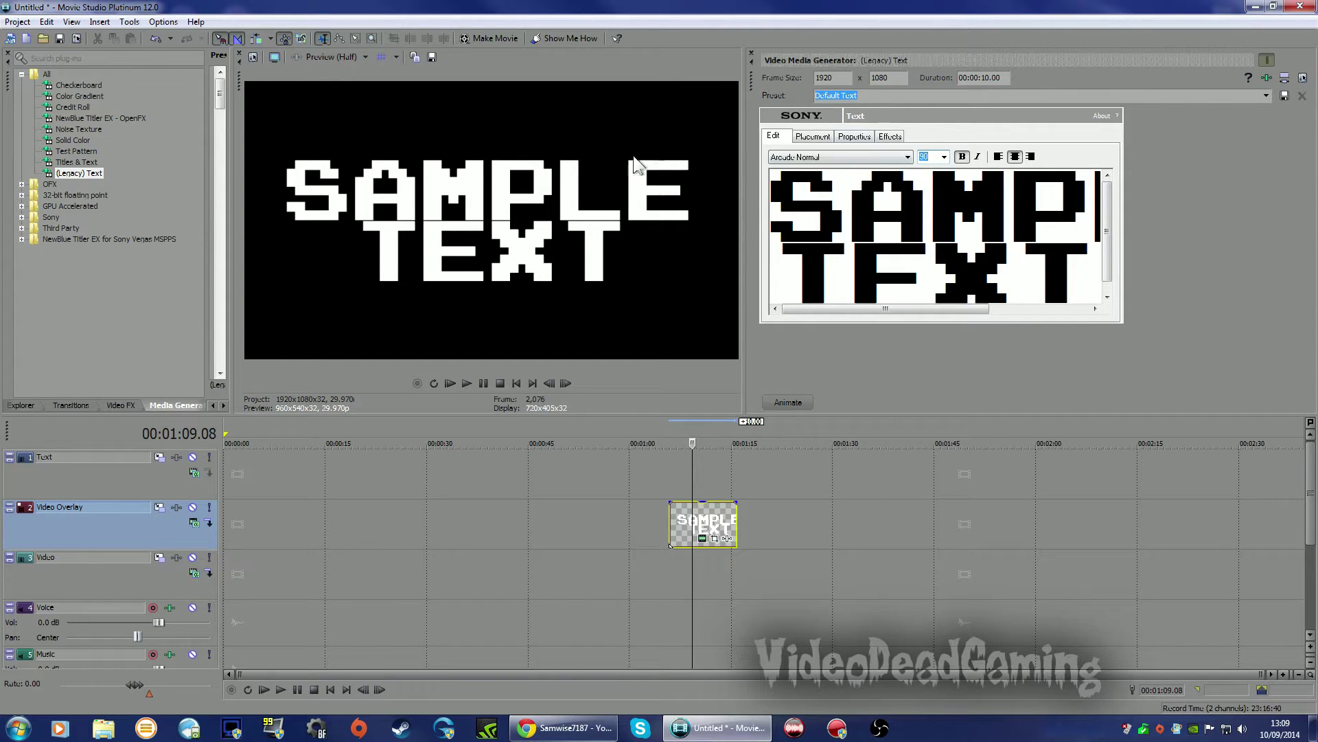
left_click(715, 539)
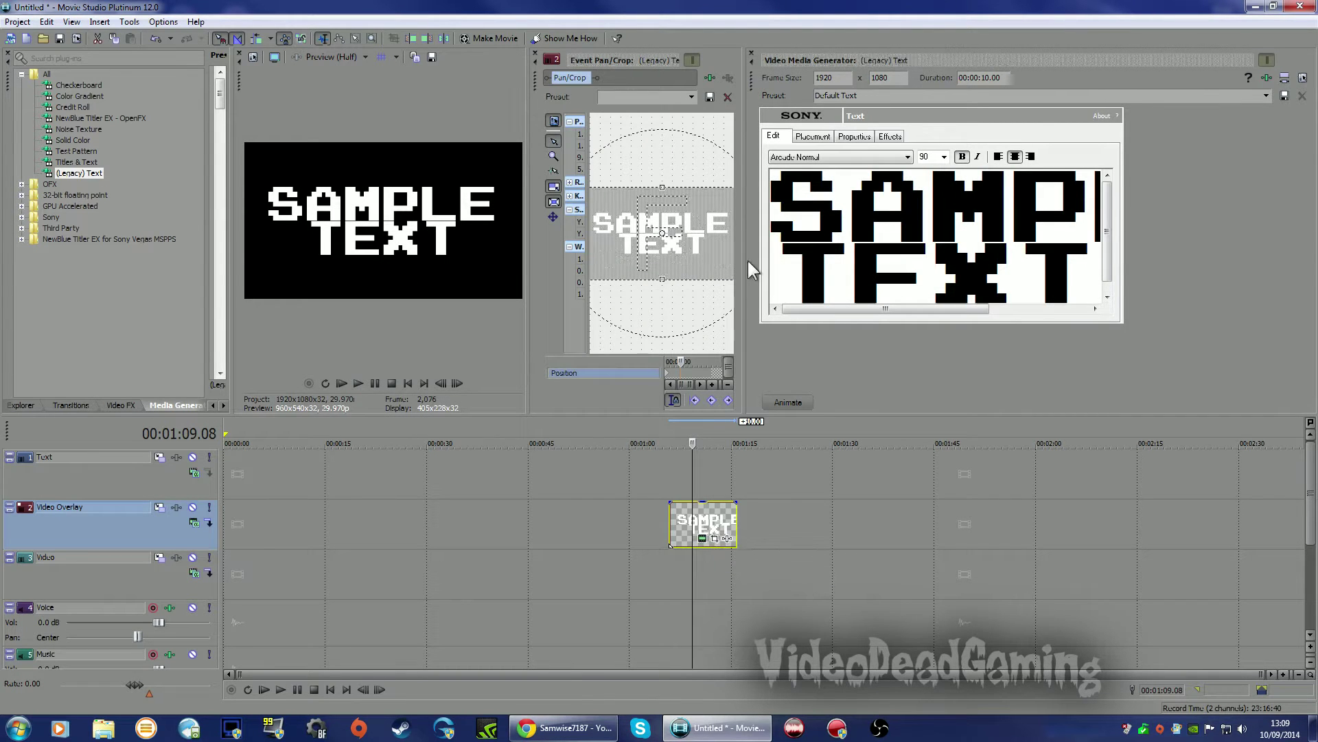
Try resizing the Pan/Crop frame on the title's first frame, unlocking its aspect ratio
left_click_drag(751, 260, 1135, 255)
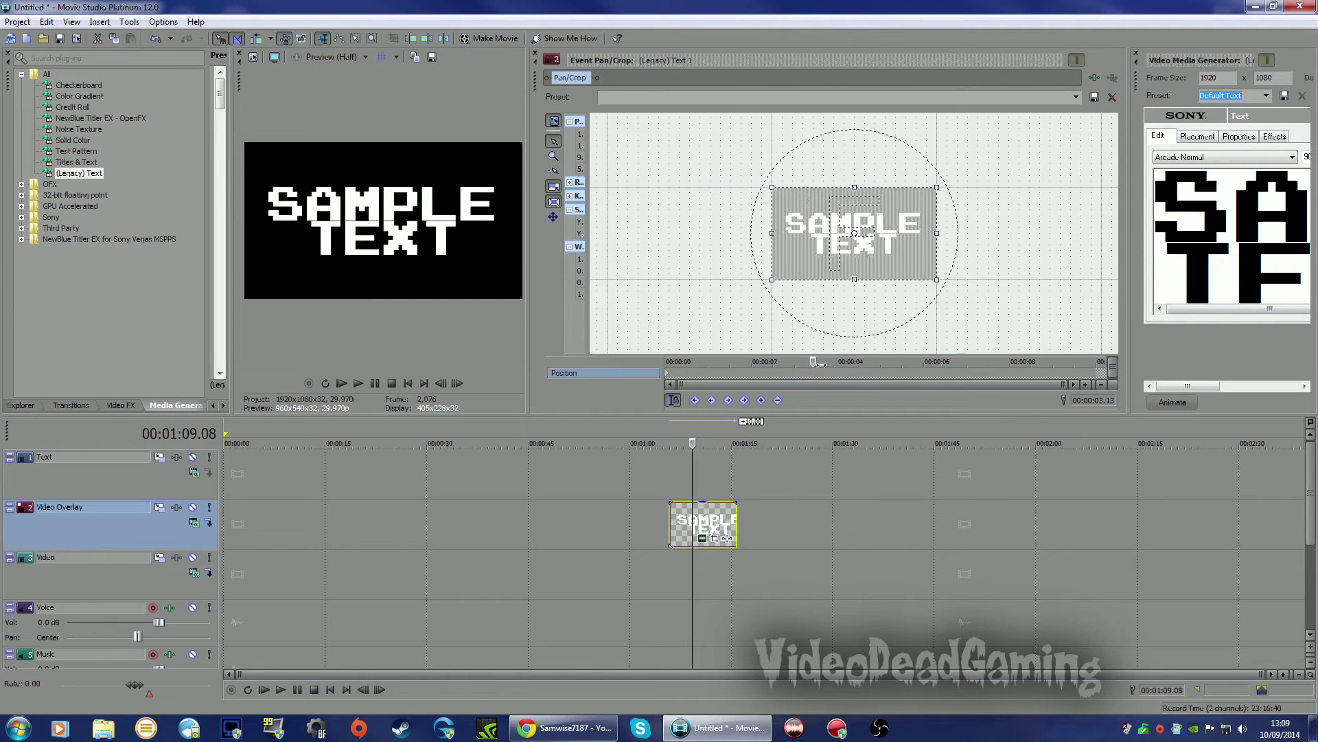
left_click_drag(813, 362, 637, 369)
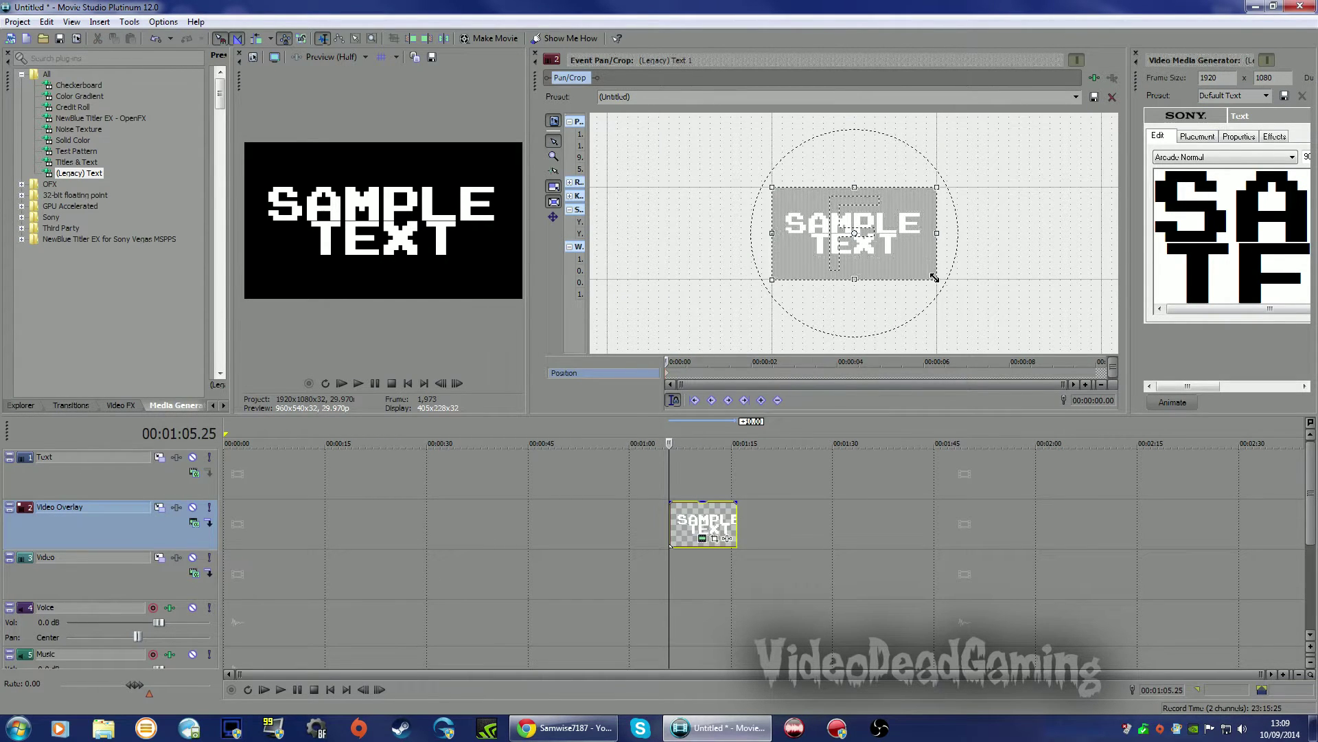
left_click_drag(937, 279, 967, 304)
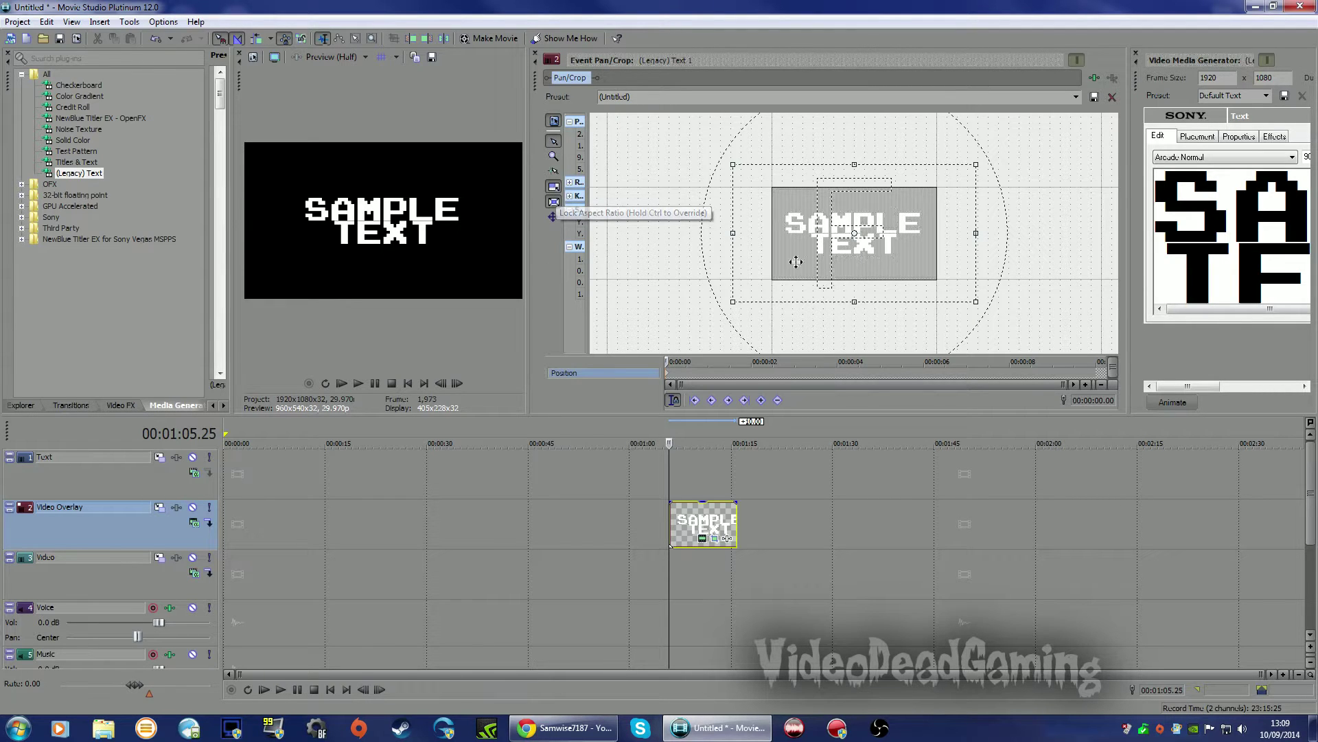
mouse_move(734, 303)
left_mouse_down()
mouse_move(735, 282)
mouse_move(760, 274)
mouse_move(715, 292)
left_mouse_up()
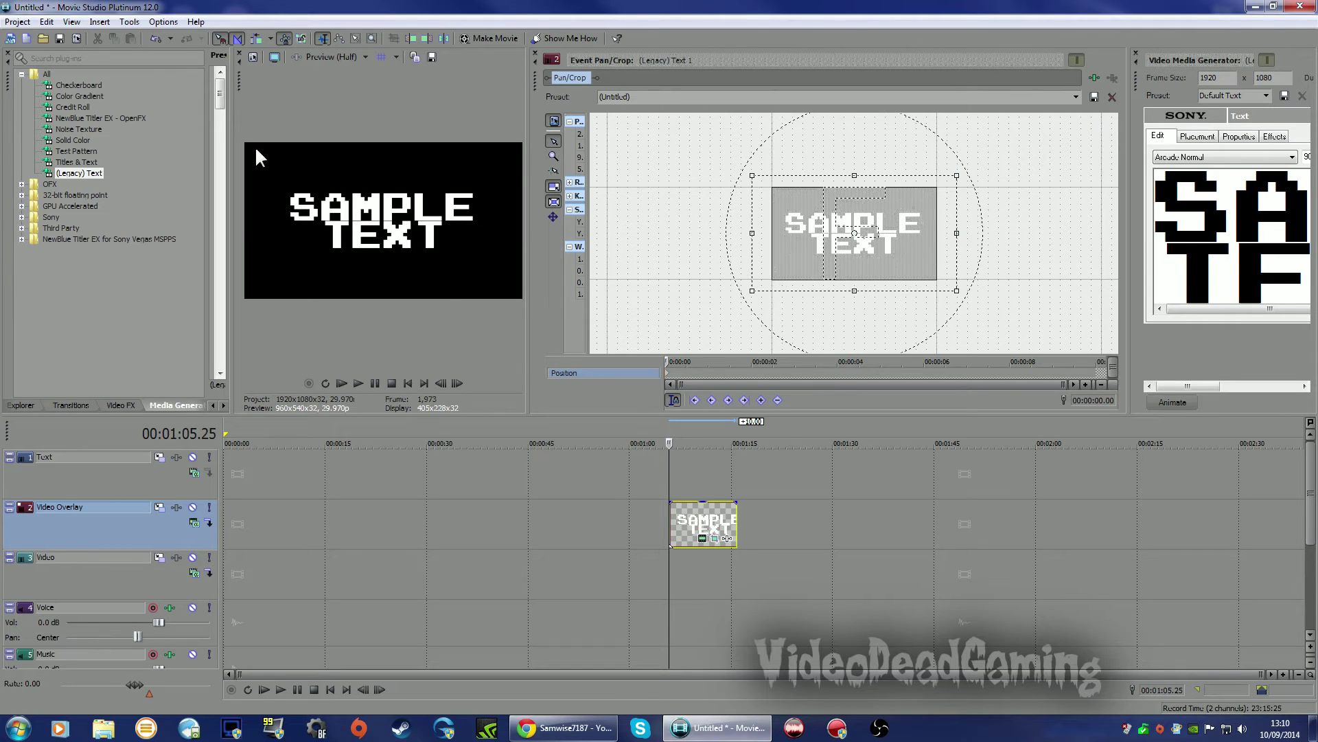
left_click_drag(771, 296, 728, 304)
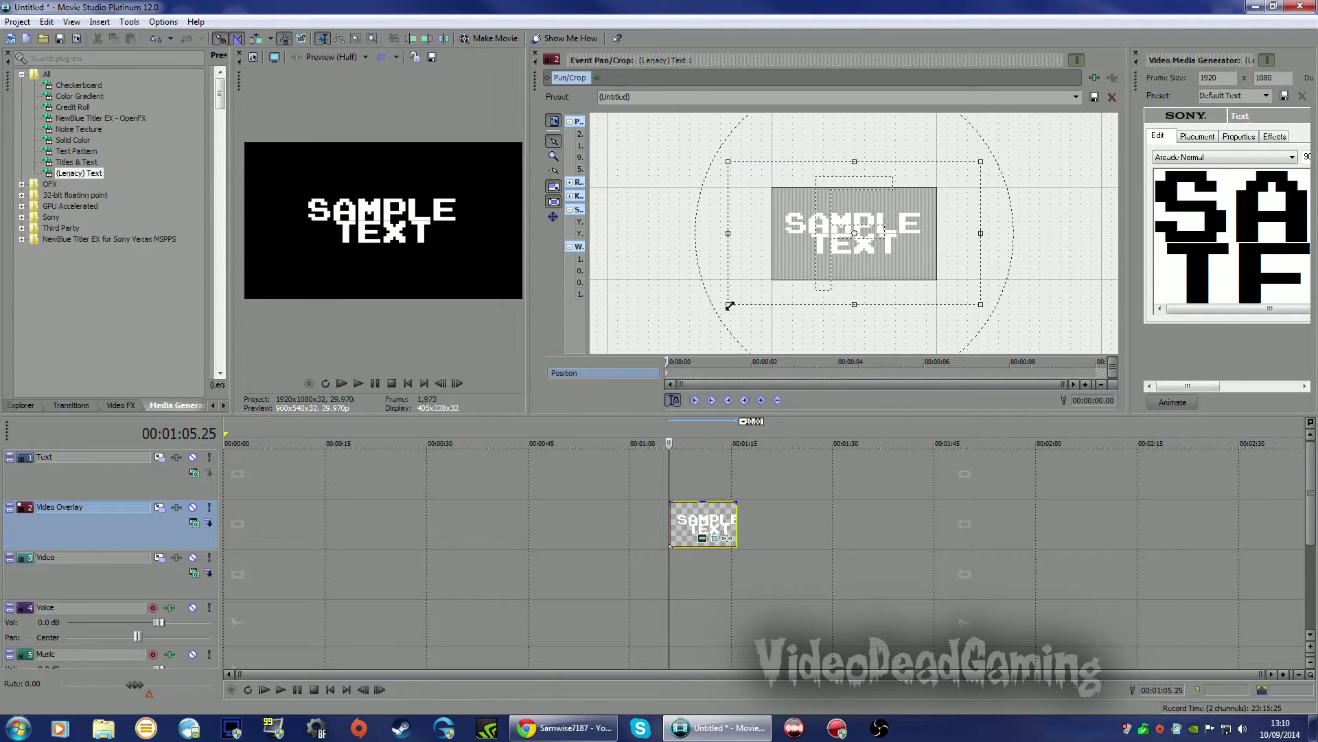
mouse_move(729, 303)
left_mouse_down()
mouse_move(810, 255)
mouse_move(671, 323)
mouse_move(797, 267)
mouse_move(706, 297)
mouse_move(727, 288)
mouse_move(723, 307)
left_mouse_up()
left_click(554, 200)
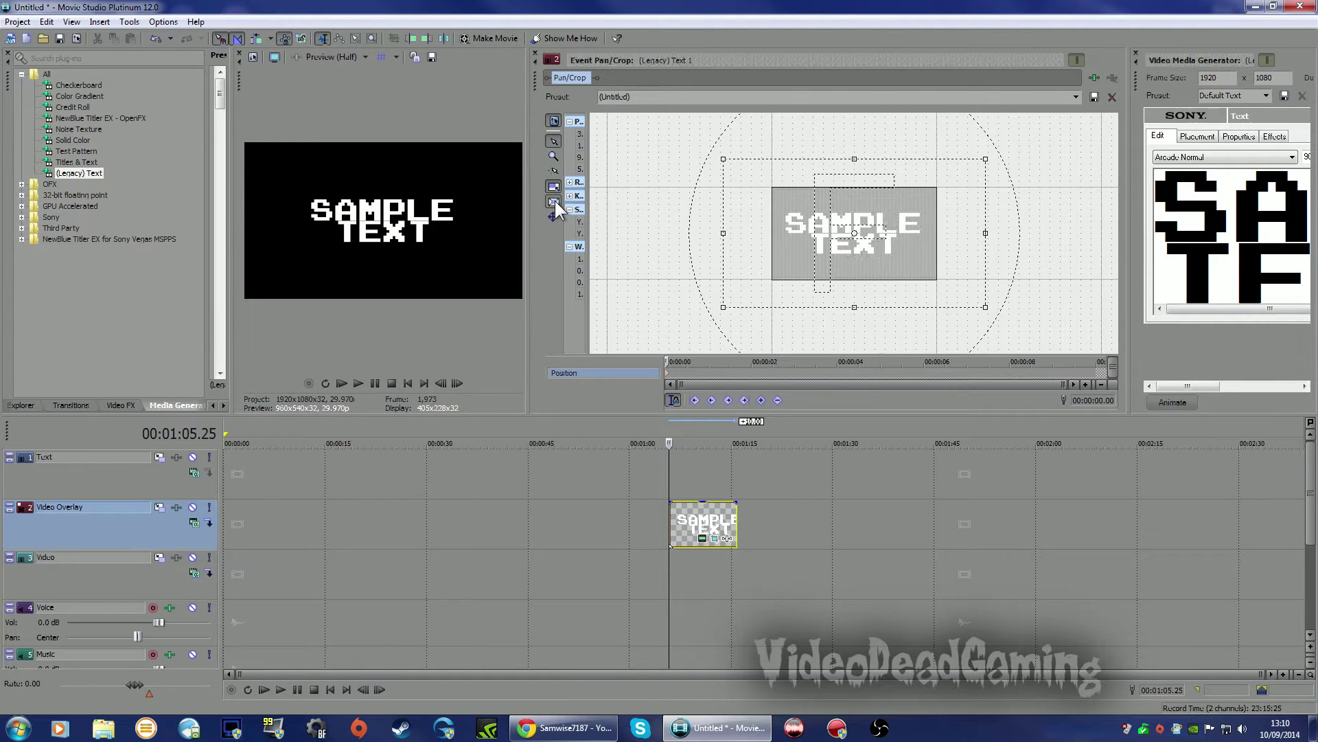
mouse_move(724, 309)
left_mouse_down()
mouse_move(913, 206)
mouse_move(701, 315)
mouse_move(823, 282)
mouse_move(730, 291)
mouse_move(835, 277)
mouse_move(686, 288)
mouse_move(733, 302)
left_mouse_up()
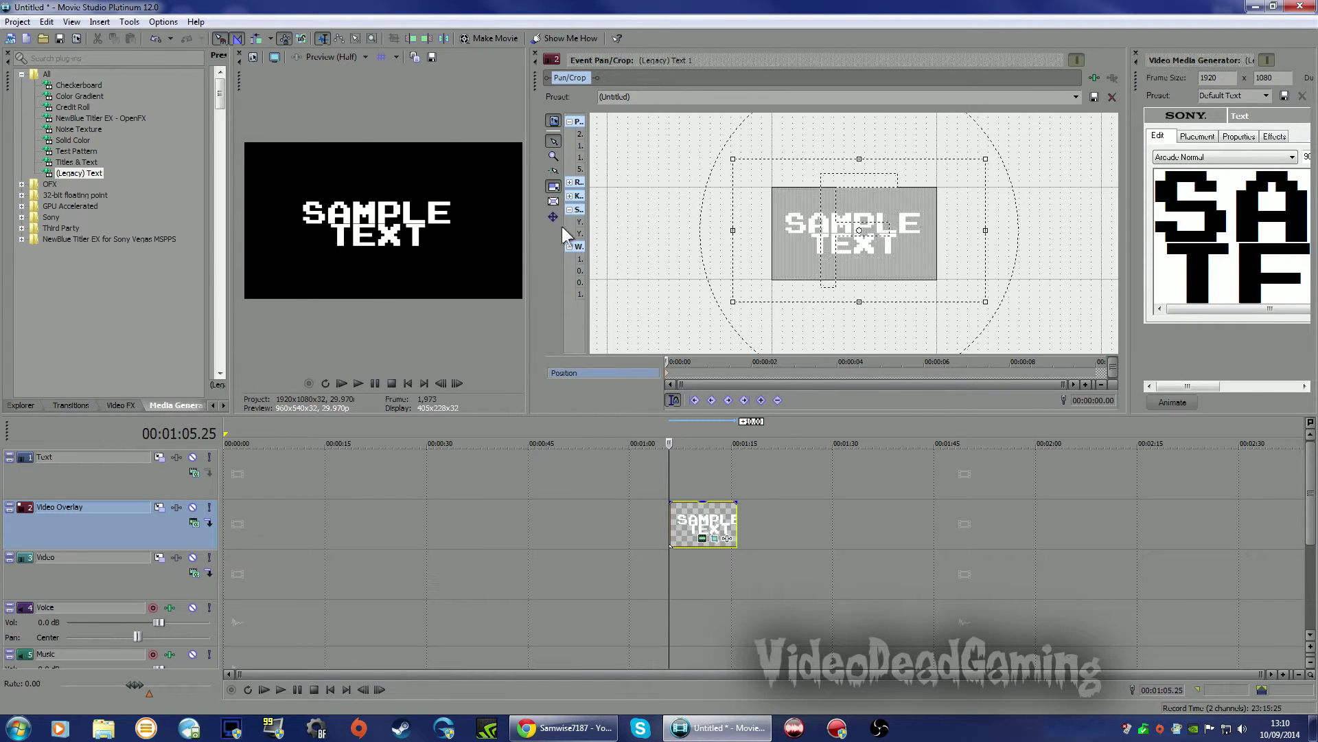
Reset the crop frame, enlarge it so the text shrinks, and shift the text left
right_click(897, 246)
left_click(930, 258)
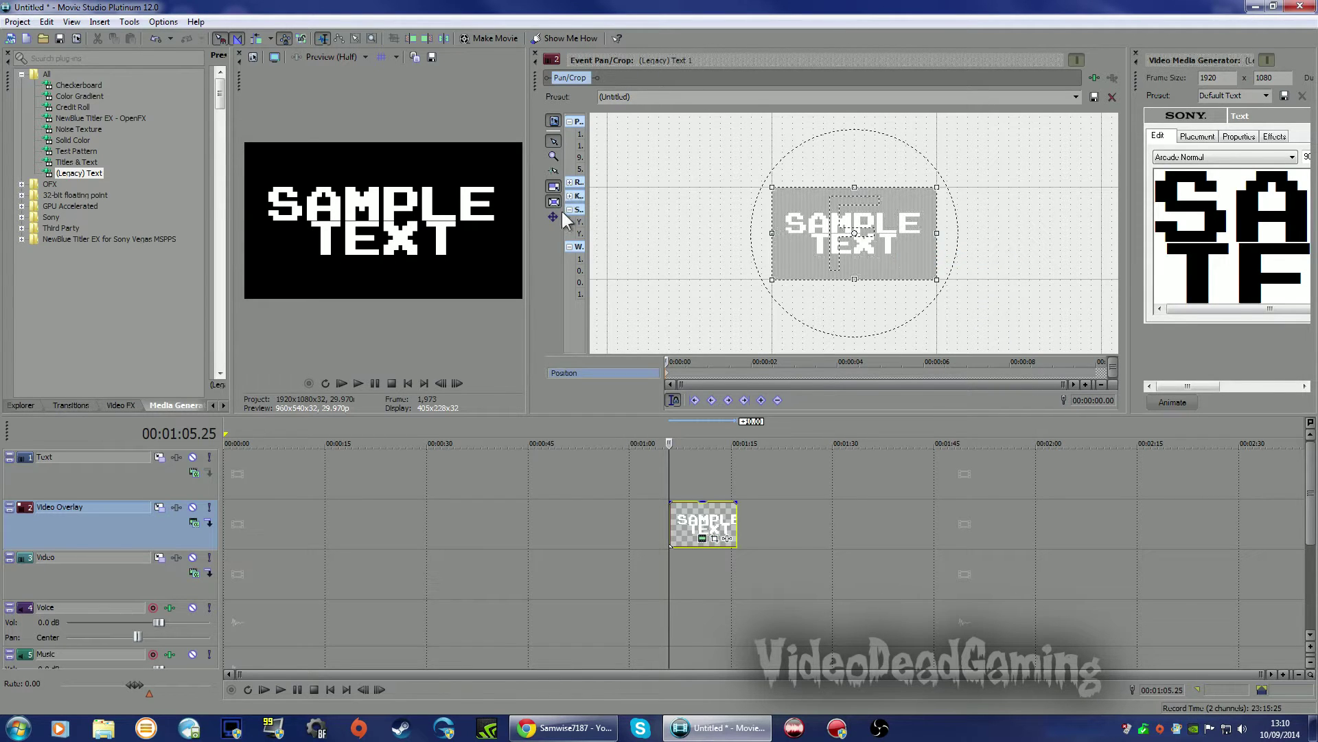
left_click_drag(769, 279, 651, 338)
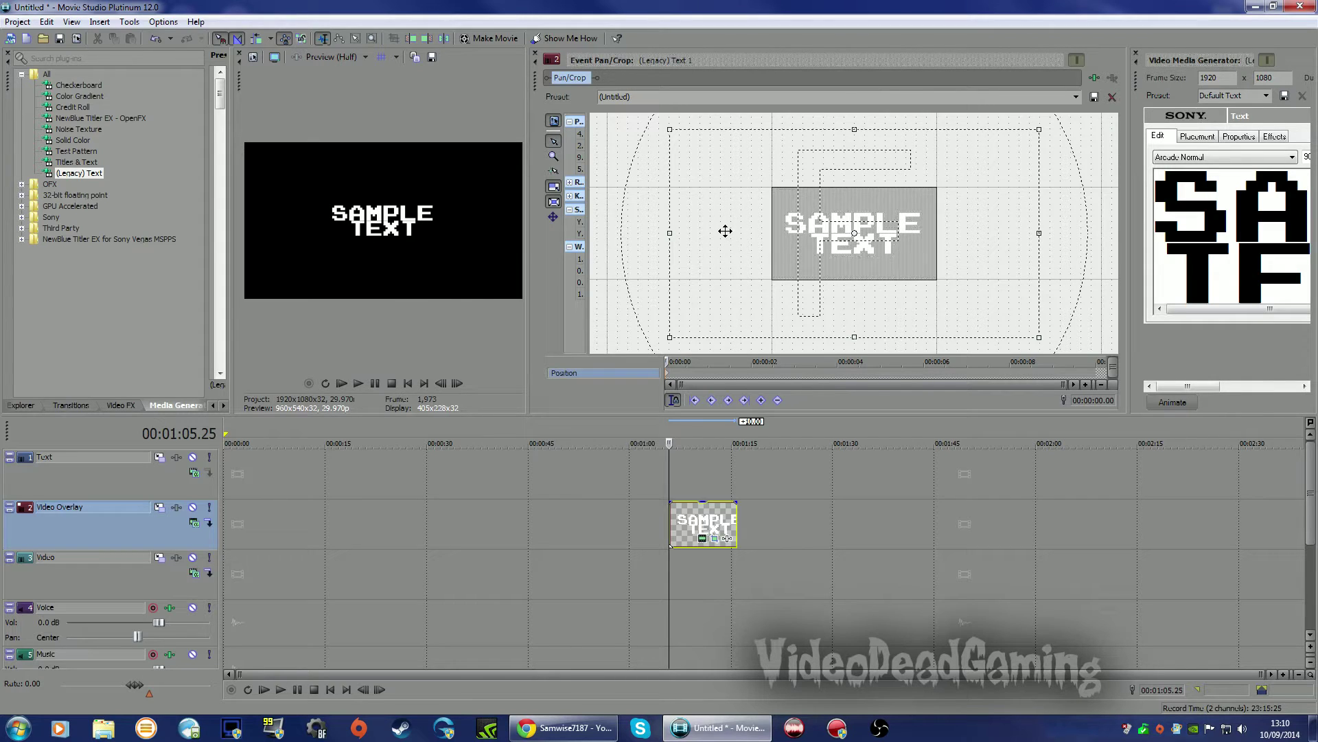
mouse_move(725, 230)
left_mouse_down()
mouse_move(709, 247)
mouse_move(741, 245)
mouse_move(756, 215)
mouse_move(721, 236)
mouse_move(782, 197)
mouse_move(724, 215)
mouse_move(727, 239)
mouse_move(715, 227)
left_mouse_up()
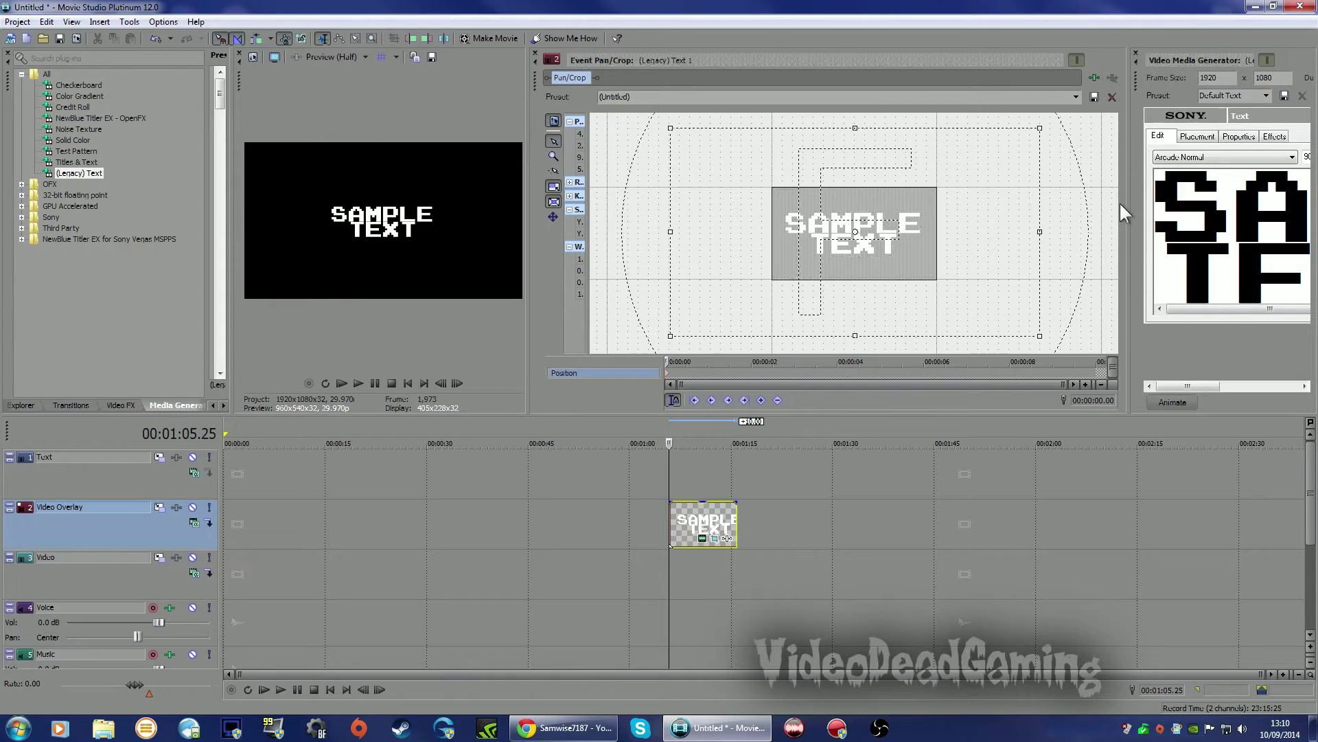
Close Pan/Crop and raise the Leading to spread the two text lines apart
left_click(535, 53)
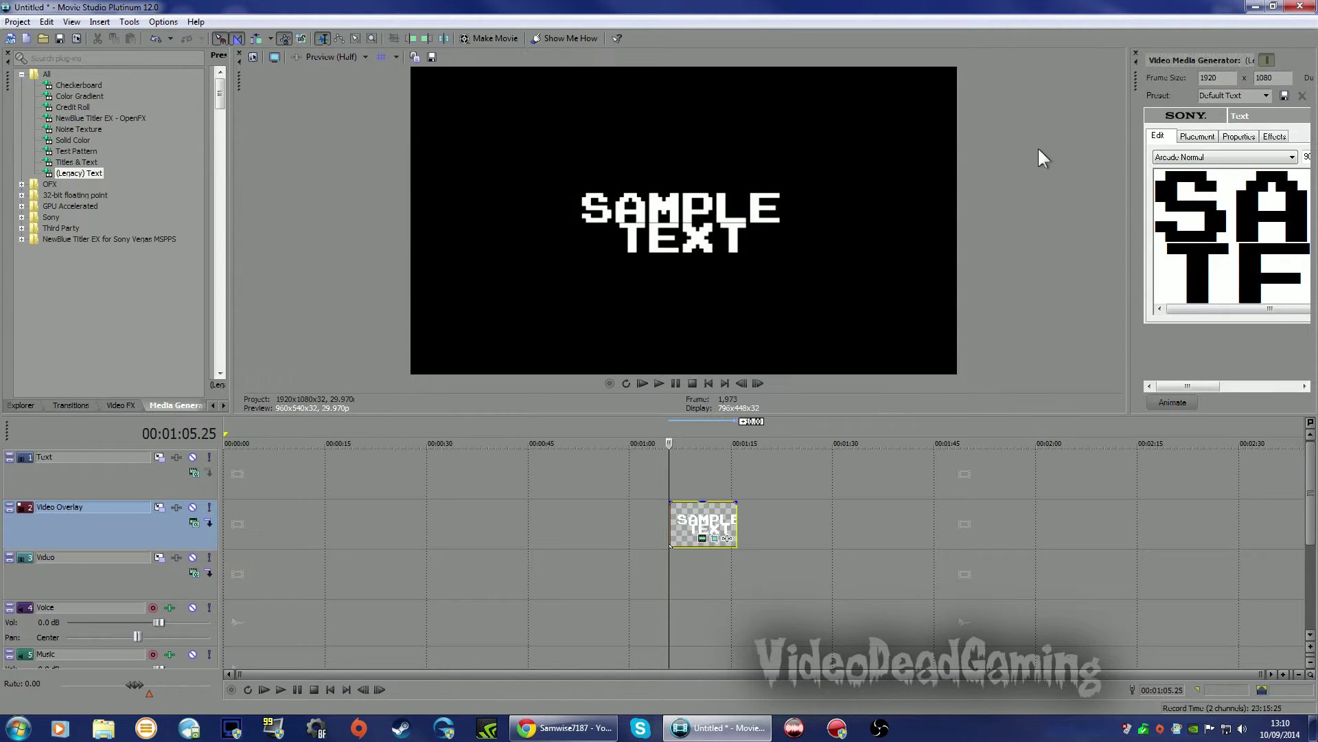
left_click_drag(1126, 184, 748, 184)
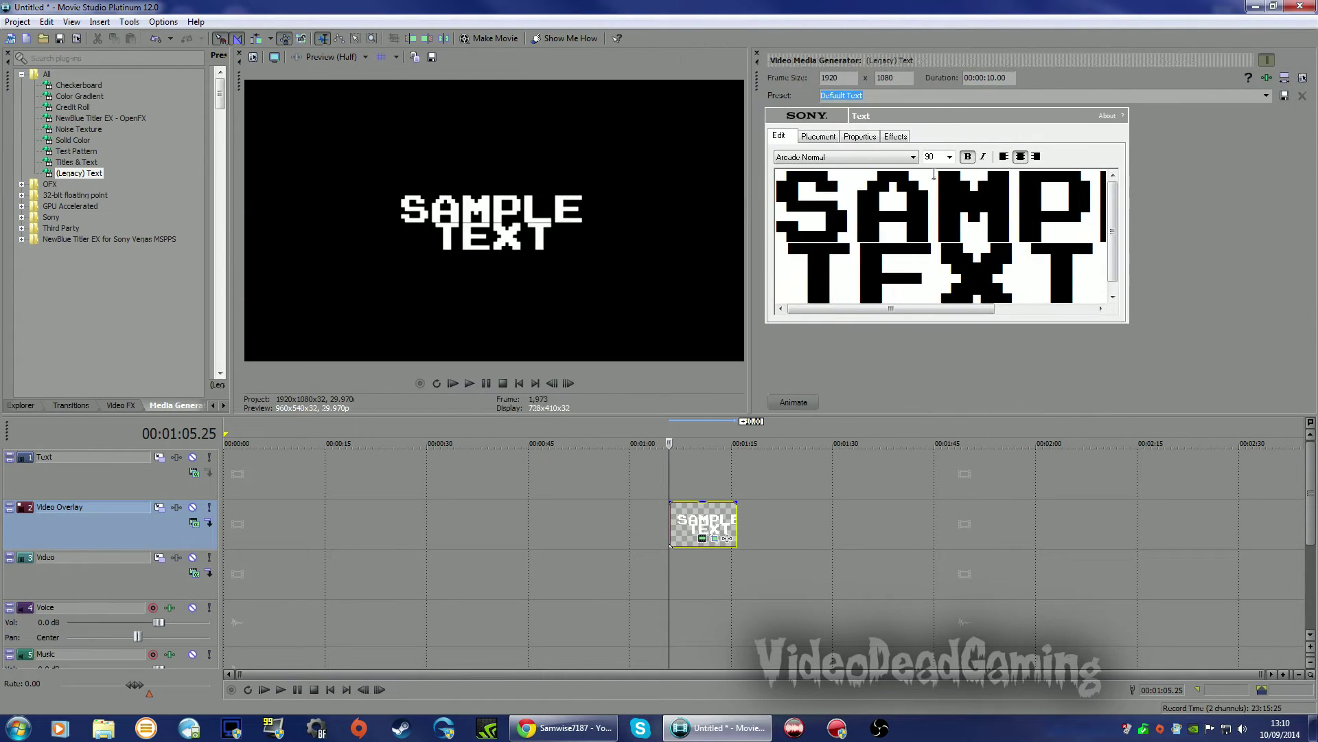
left_click(859, 136)
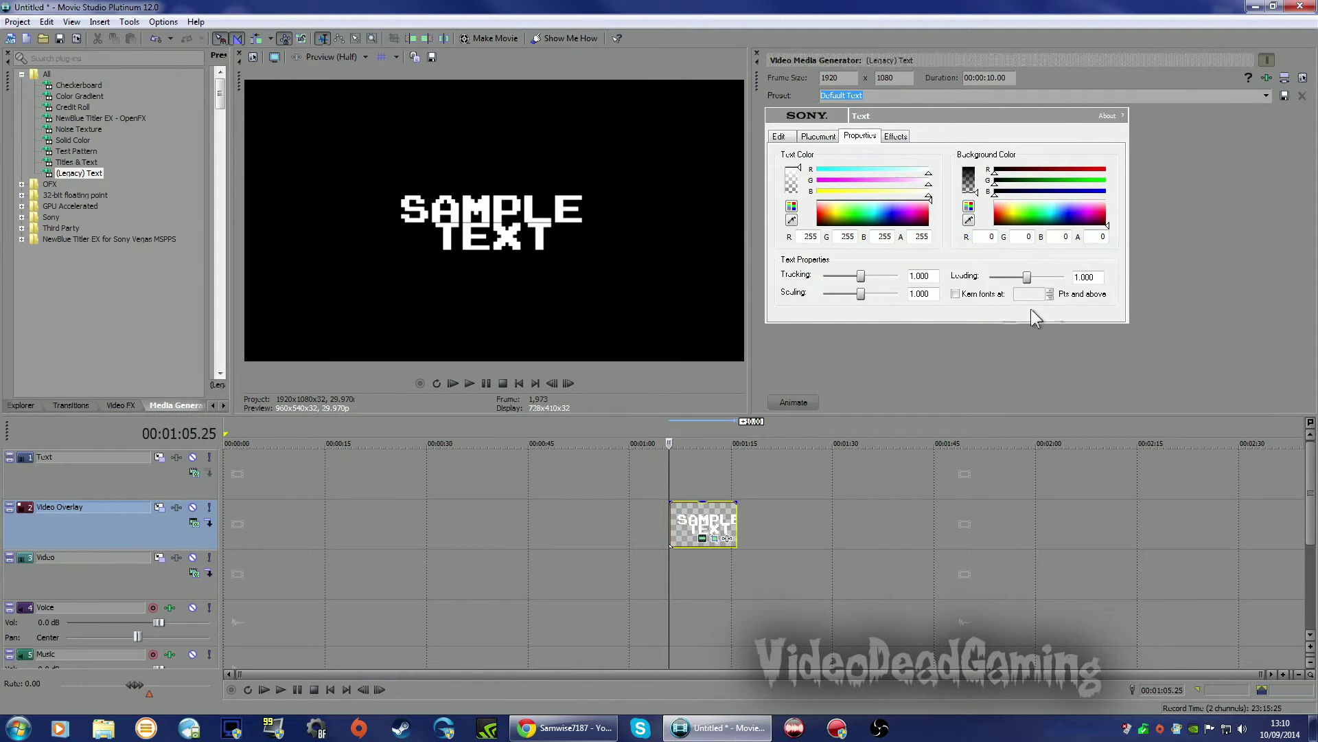
left_click_drag(1027, 278, 1042, 277)
Turn off Bold and set the text colour to yellow (R 255, G 254, B 54)
left_click(780, 136)
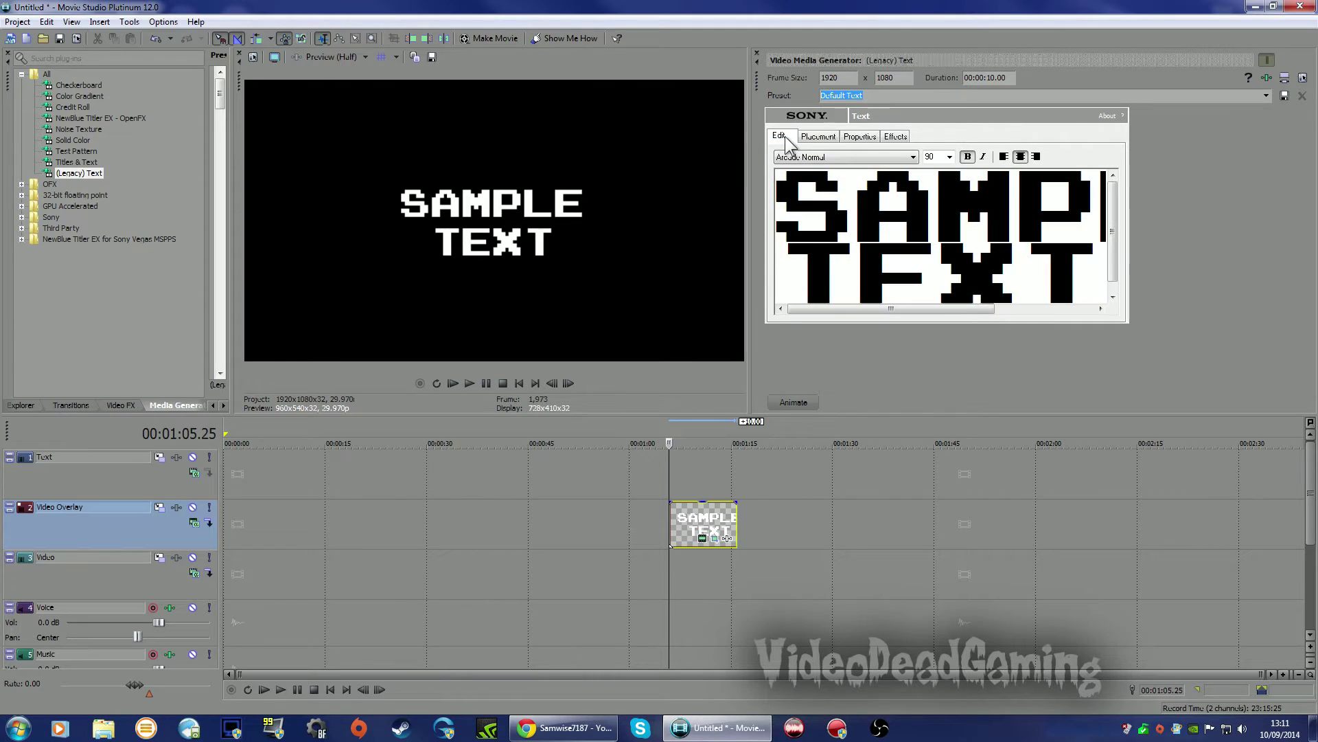
left_click(968, 155)
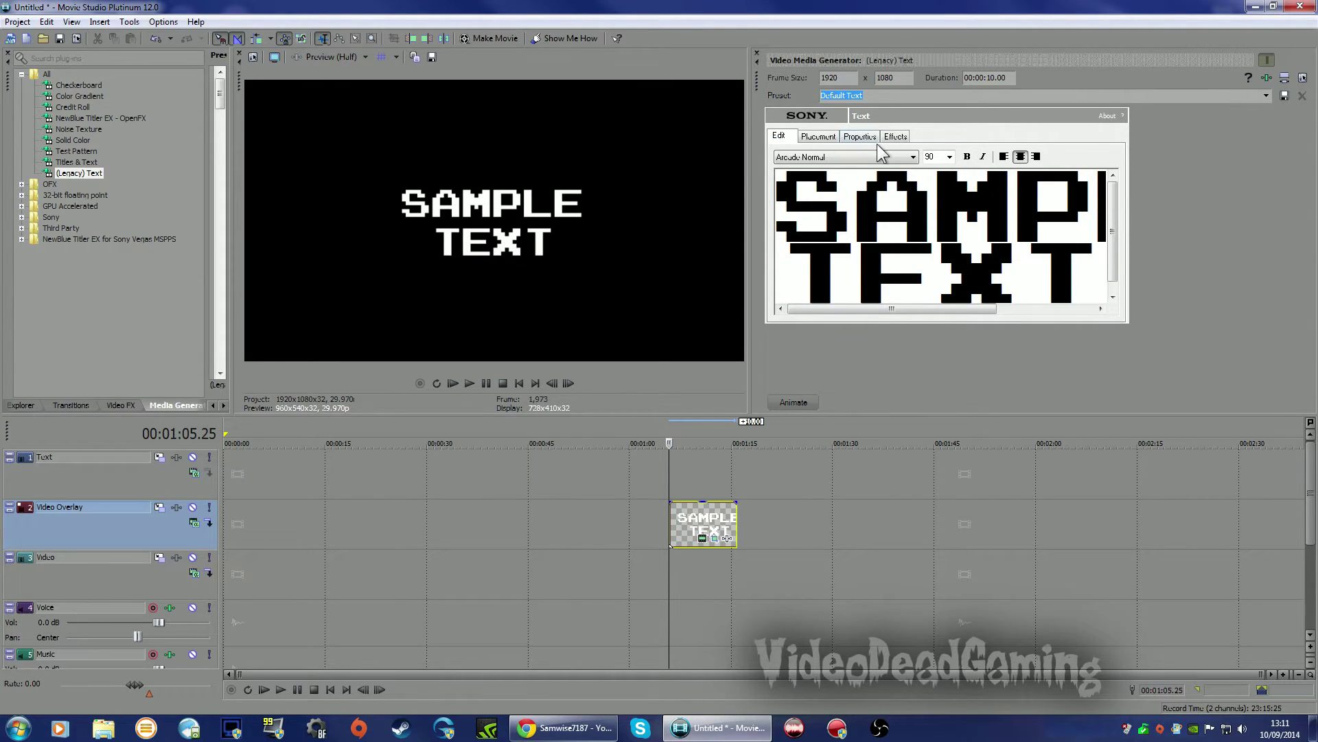
left_click(858, 136)
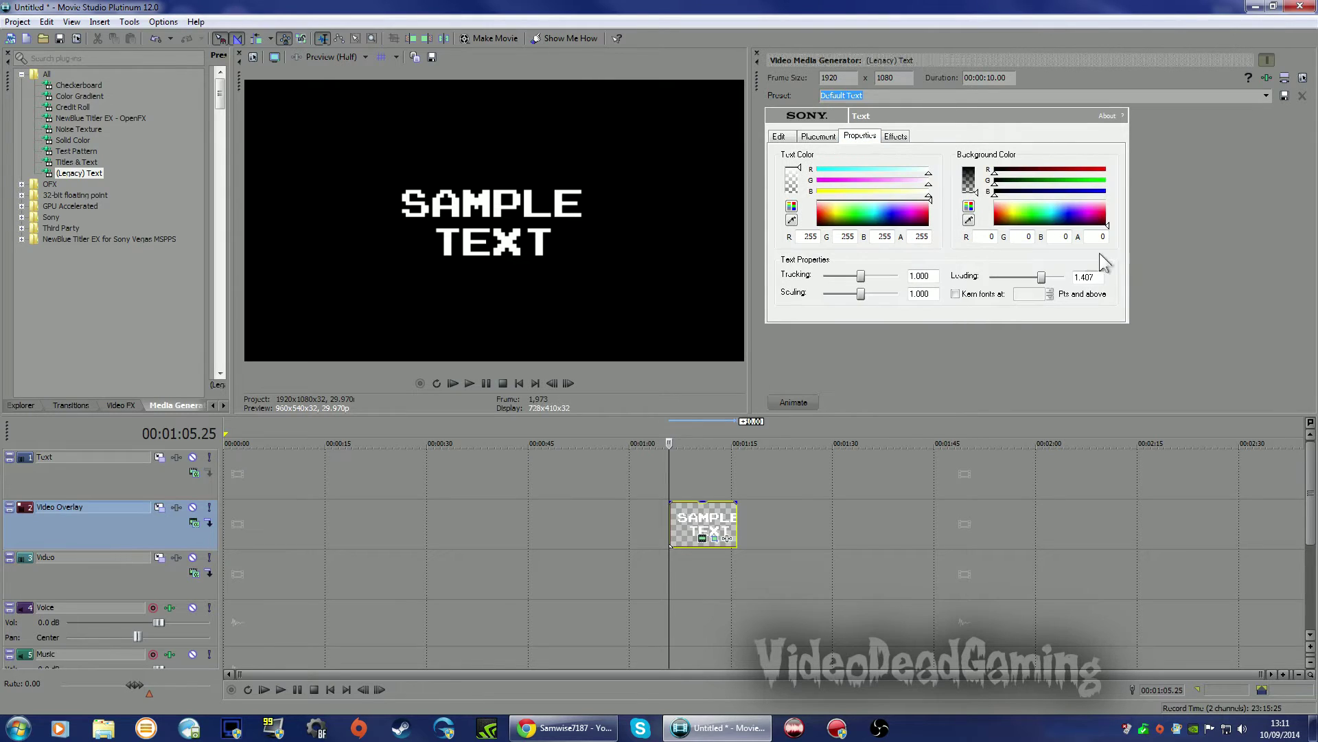
left_click(834, 209)
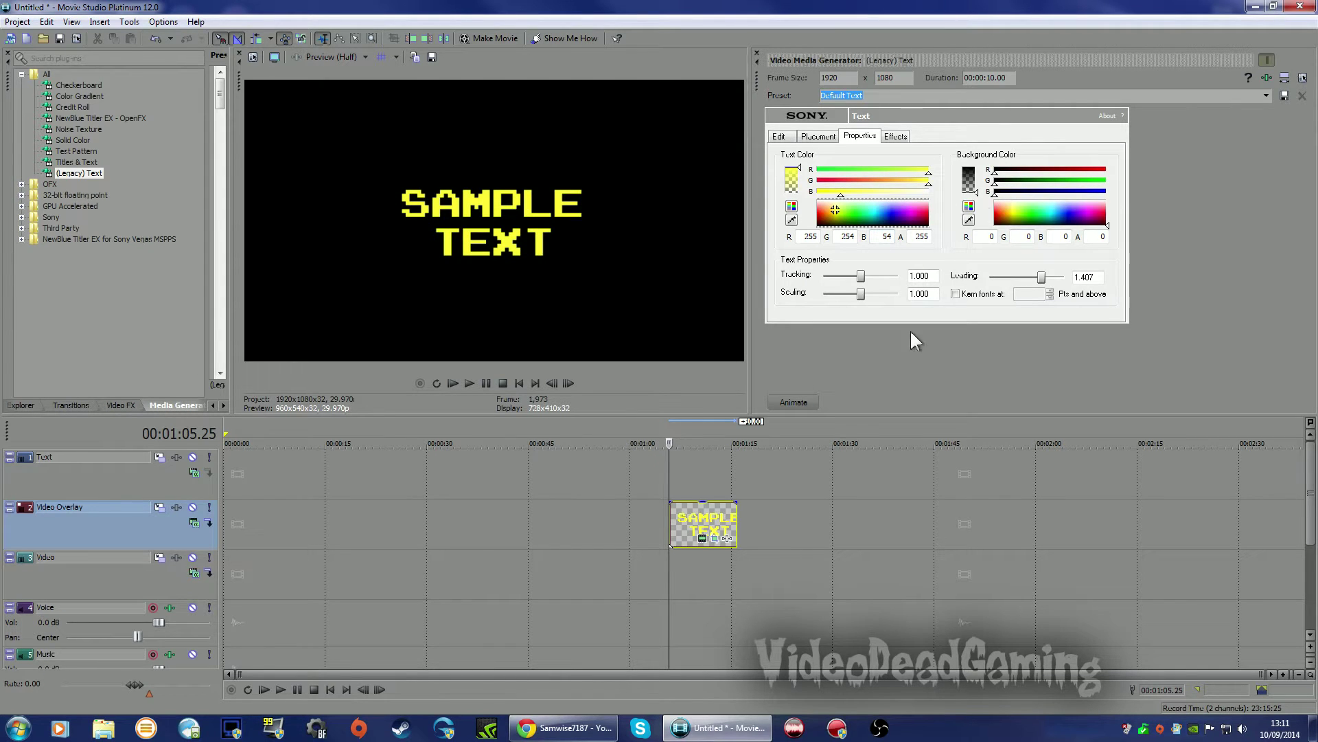
Enable Draw Shadow with Feather 0 and a green shadow colour
left_click(895, 137)
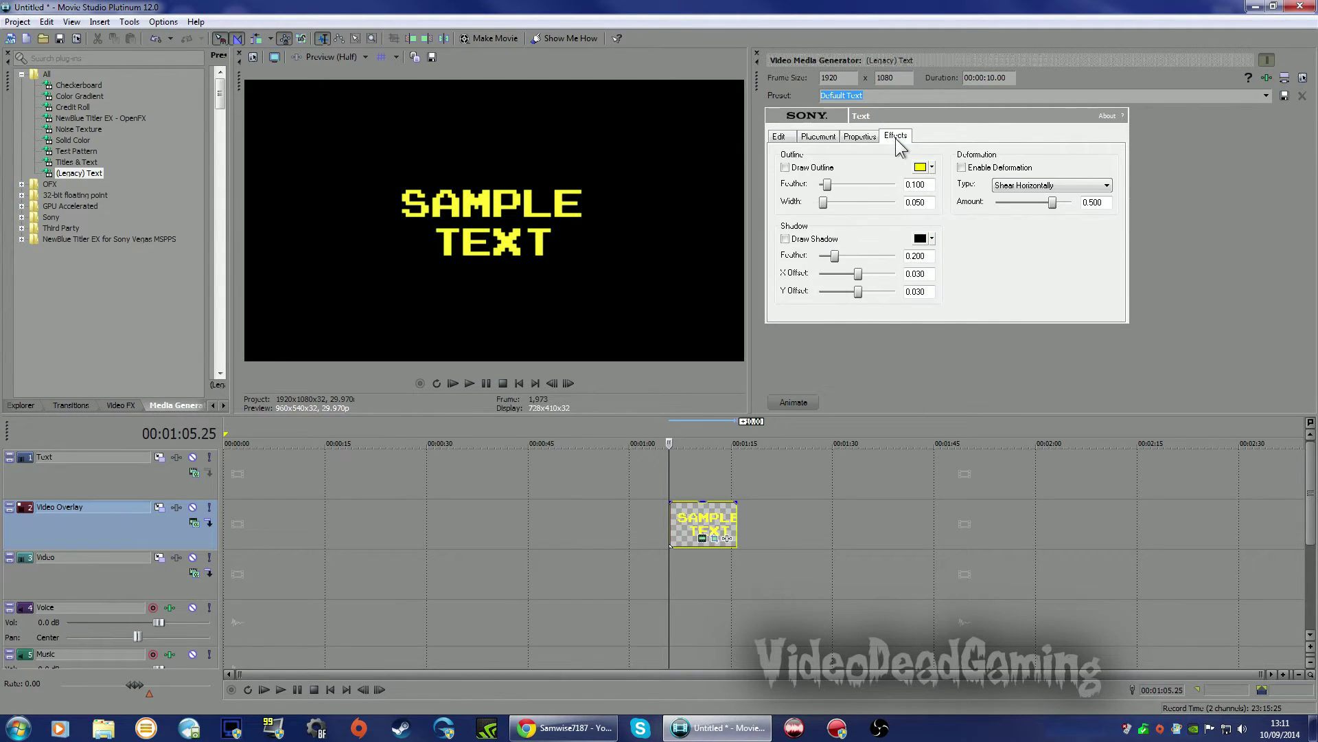
left_click(784, 239)
left_click_drag(835, 258, 770, 262)
left_click(932, 237)
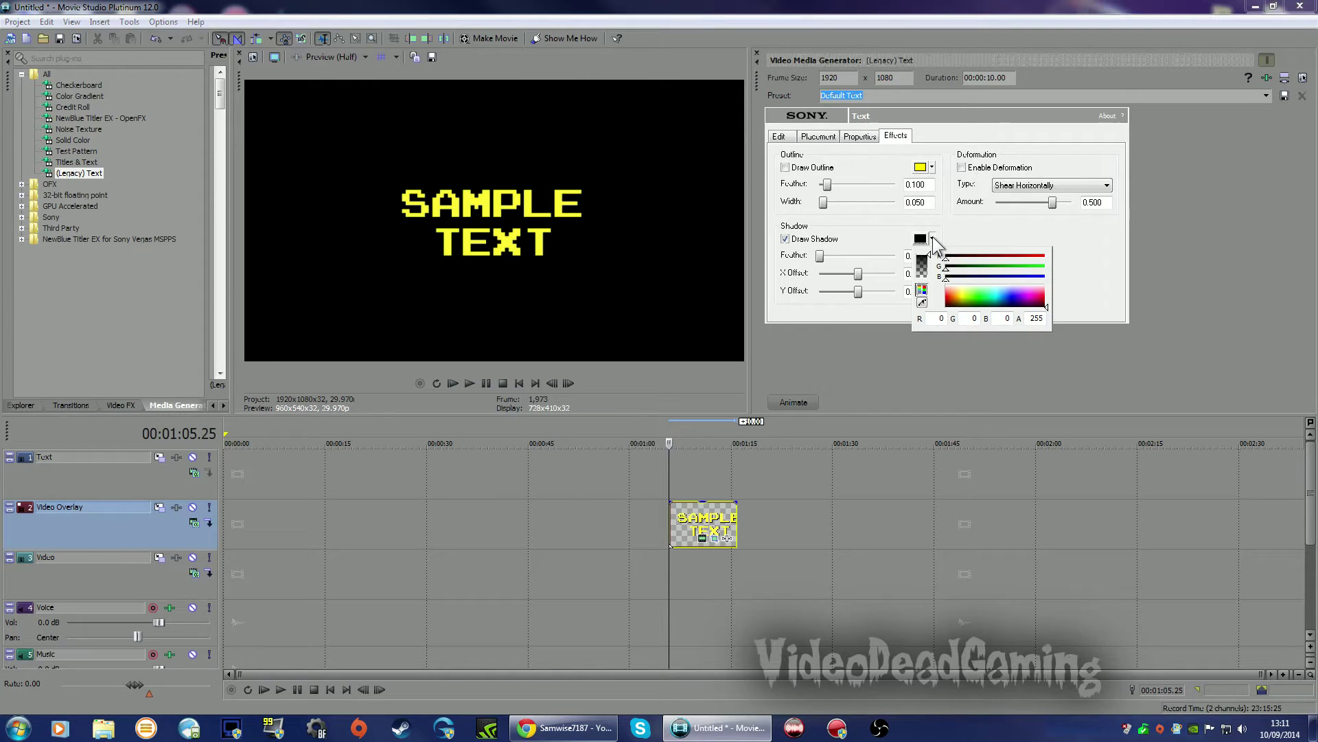
left_click(975, 295)
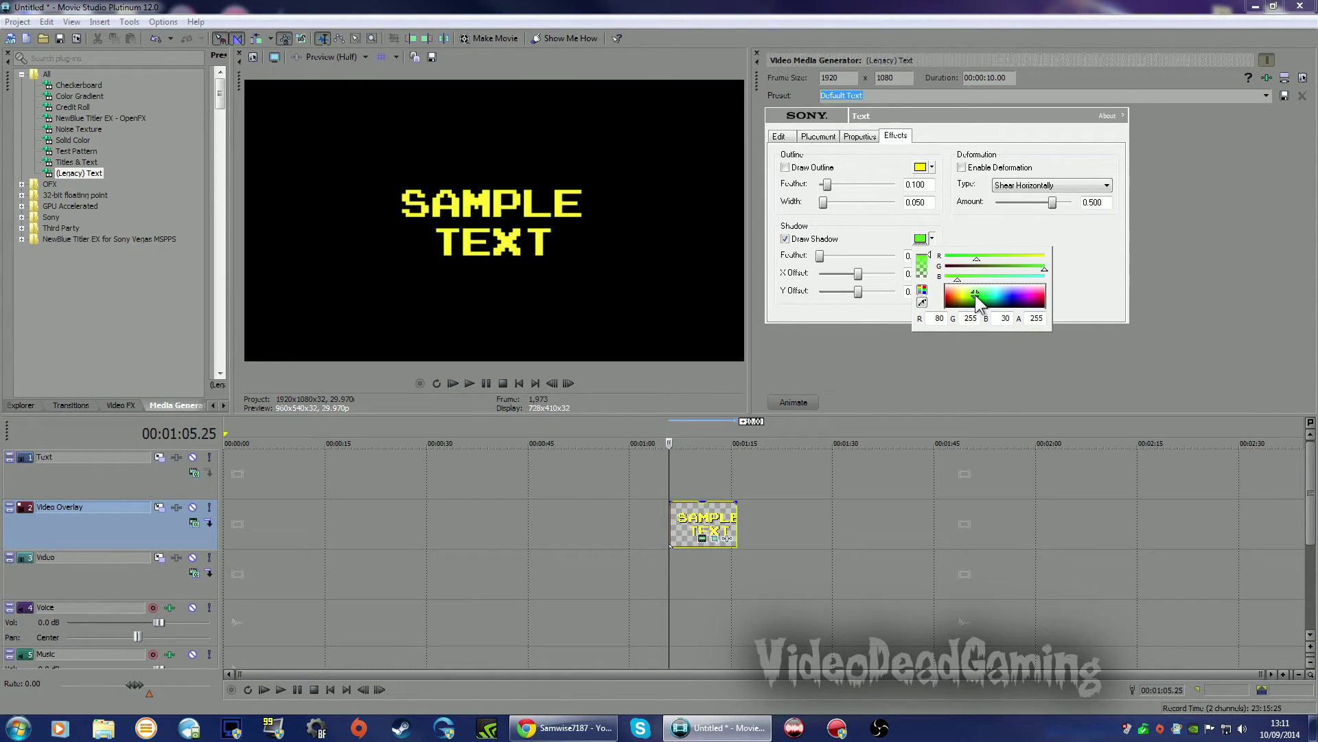
left_click(1091, 270)
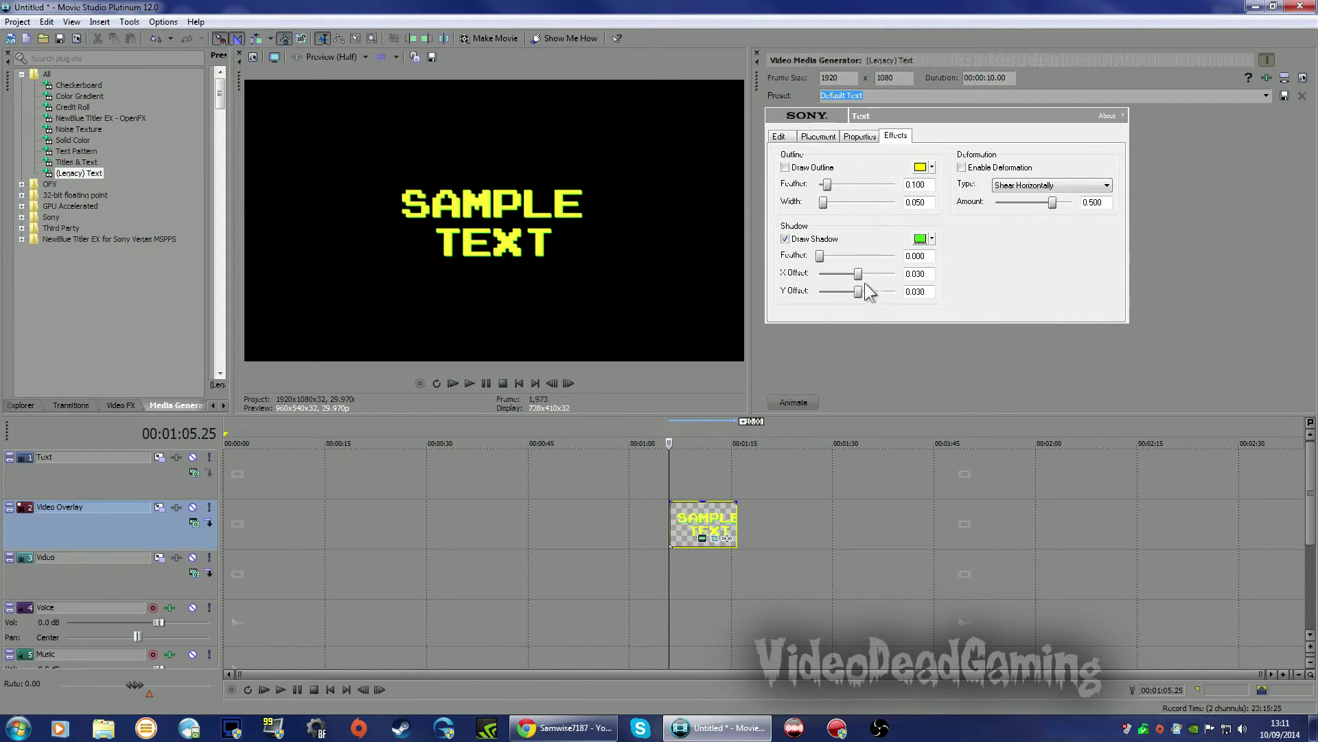
Set the shadow's X and Y Offset to 0.060
left_click_drag(859, 275, 881, 282)
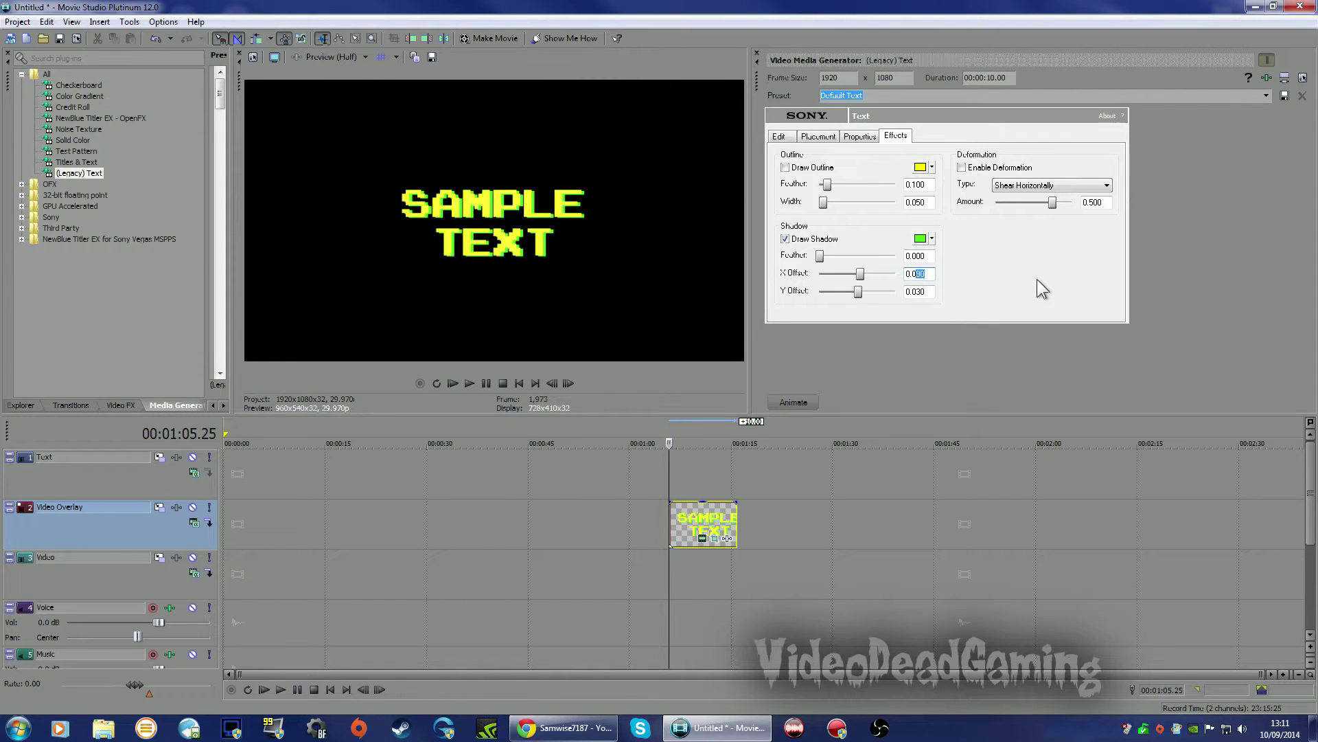
type("6")
left_click(923, 293)
key("Return")
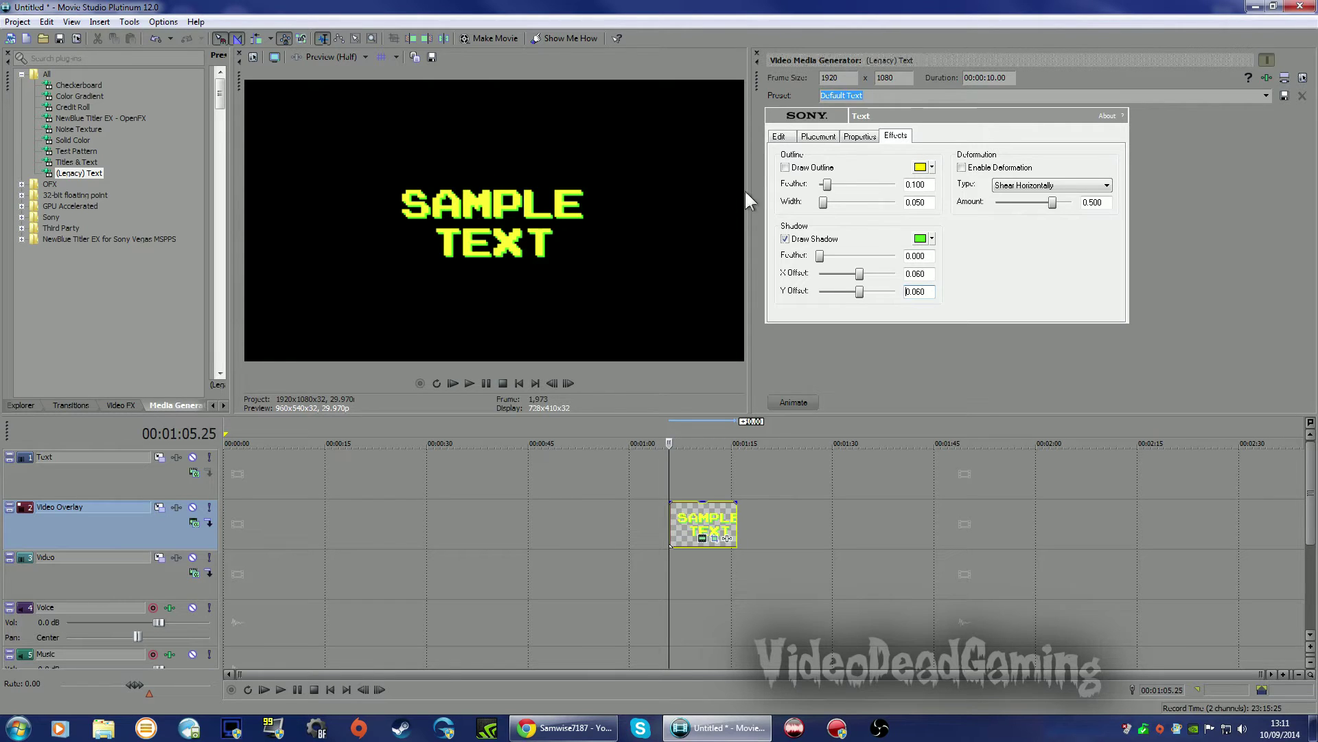
left_click_drag(749, 191, 911, 195)
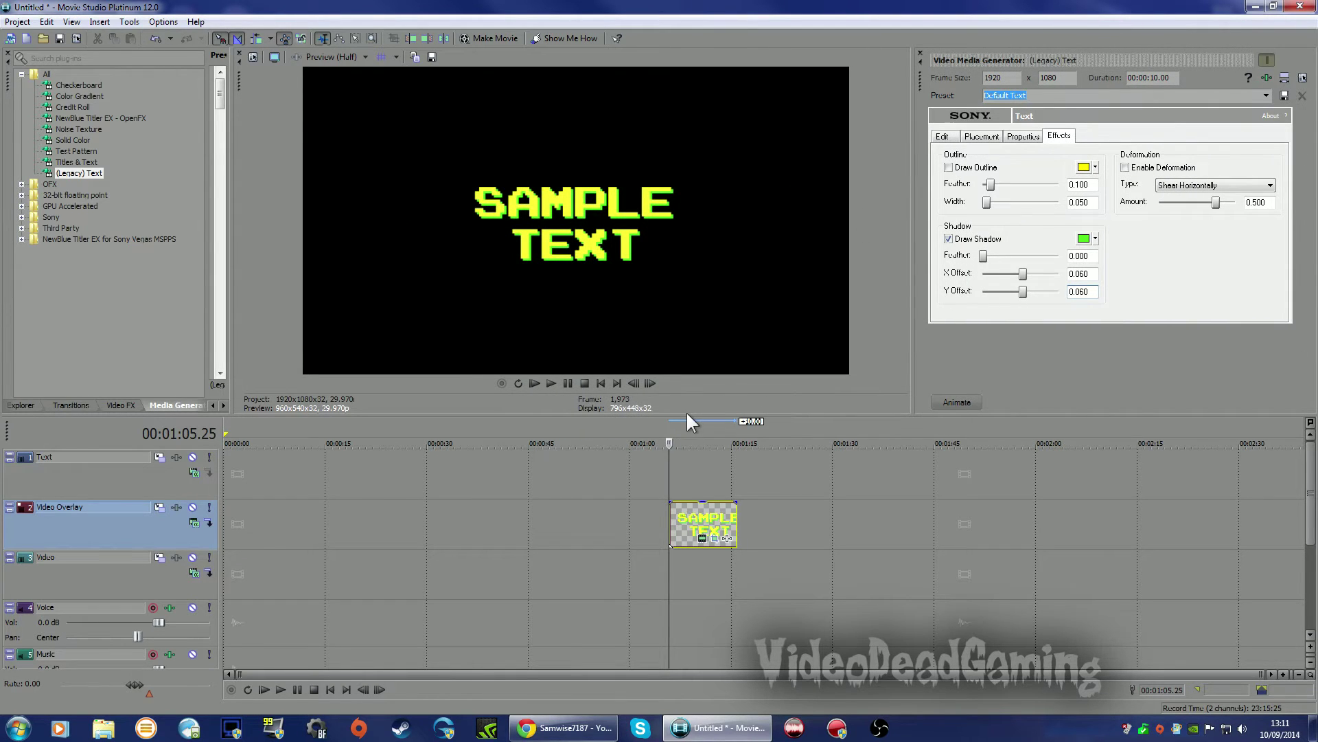
Trim the title event's right edge down to a brief slice
left_click_drag(687, 414, 649, 446)
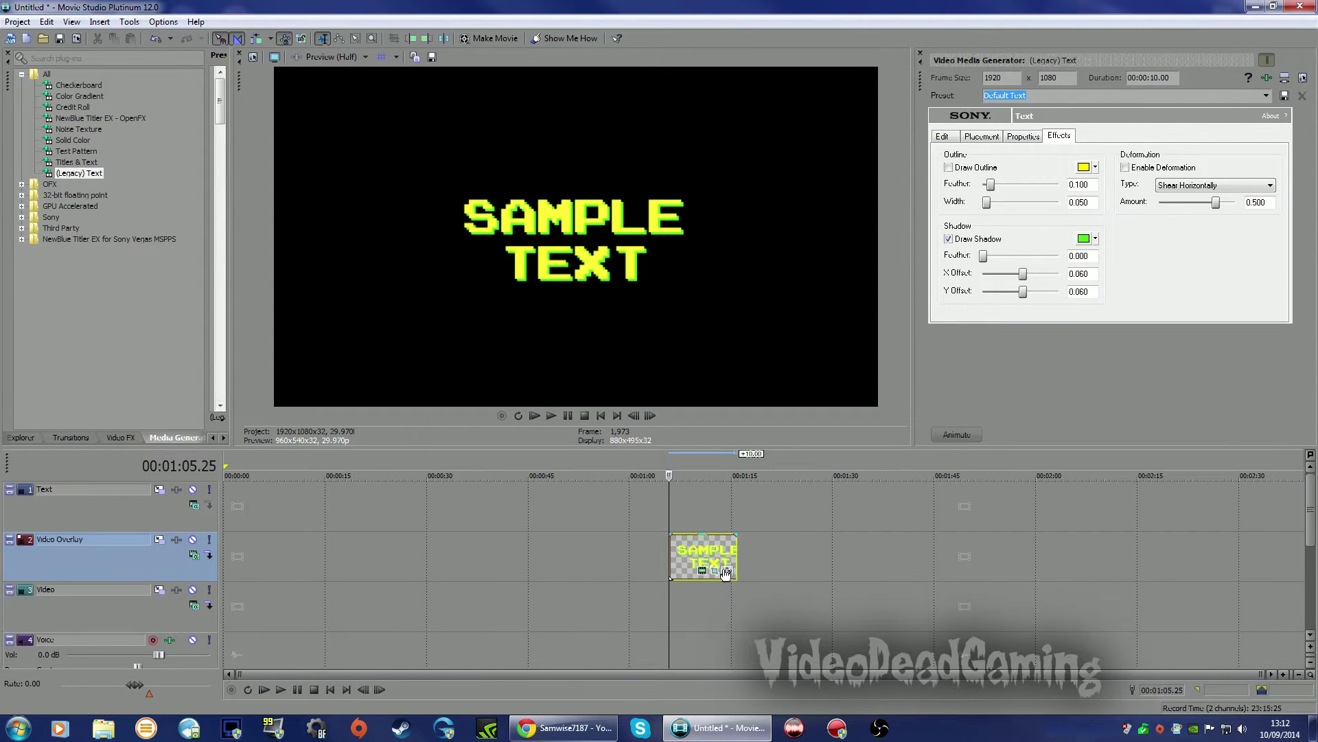
left_click_drag(736, 551, 708, 551)
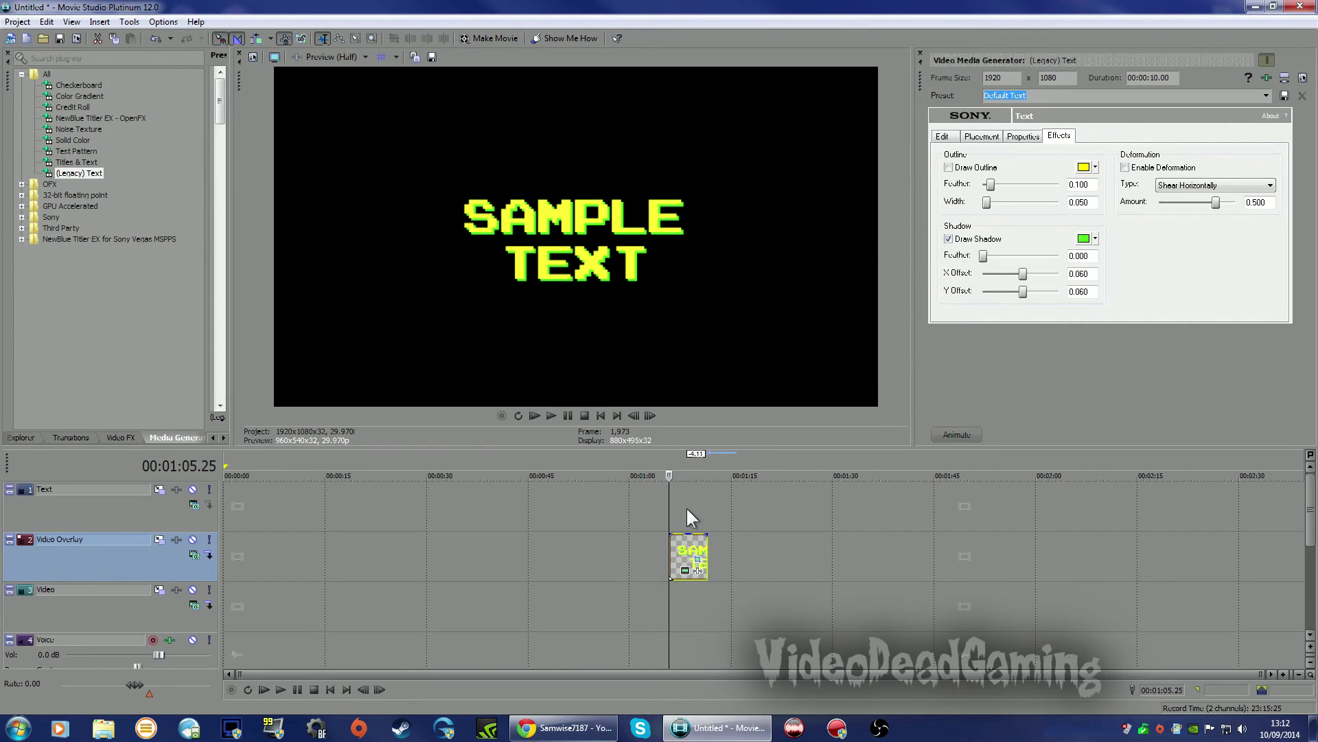
left_click(679, 513)
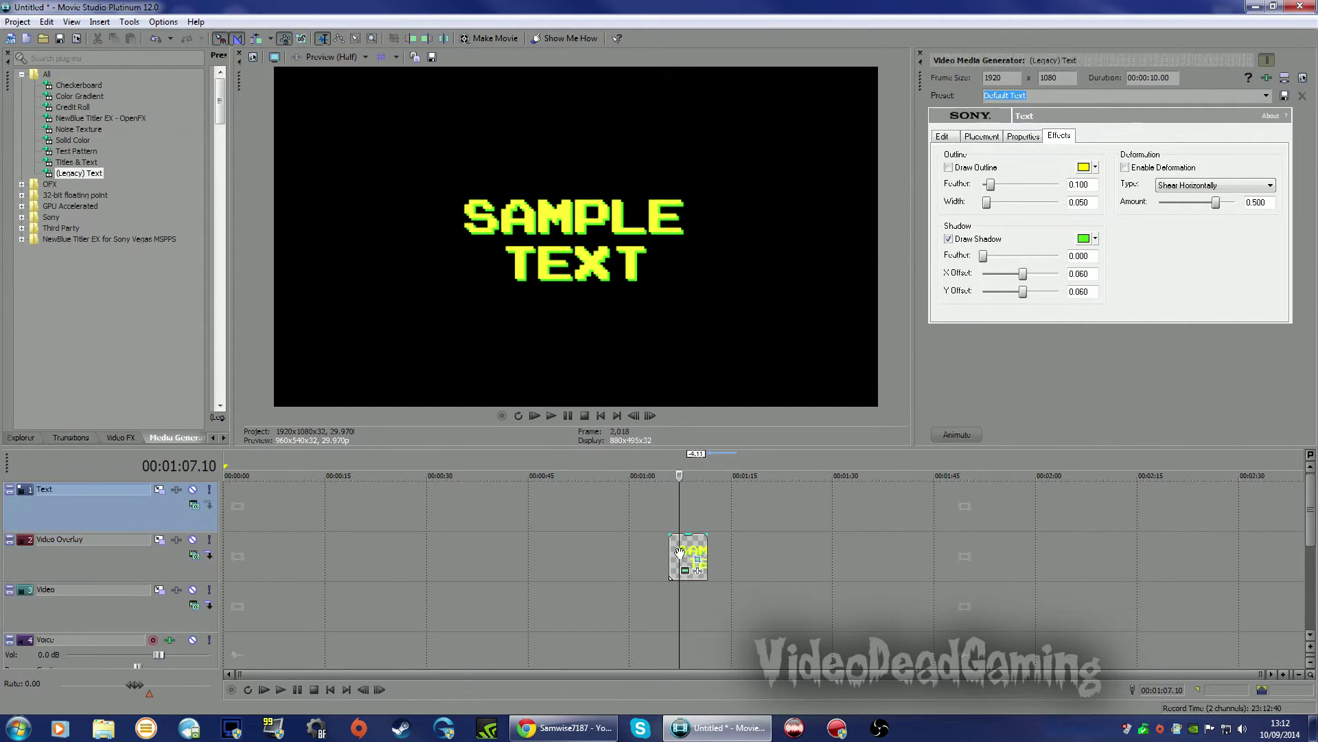
left_click(680, 553)
left_click(692, 549)
Copy the title event and paste it just after as a new copy of the source media
right_click(684, 541)
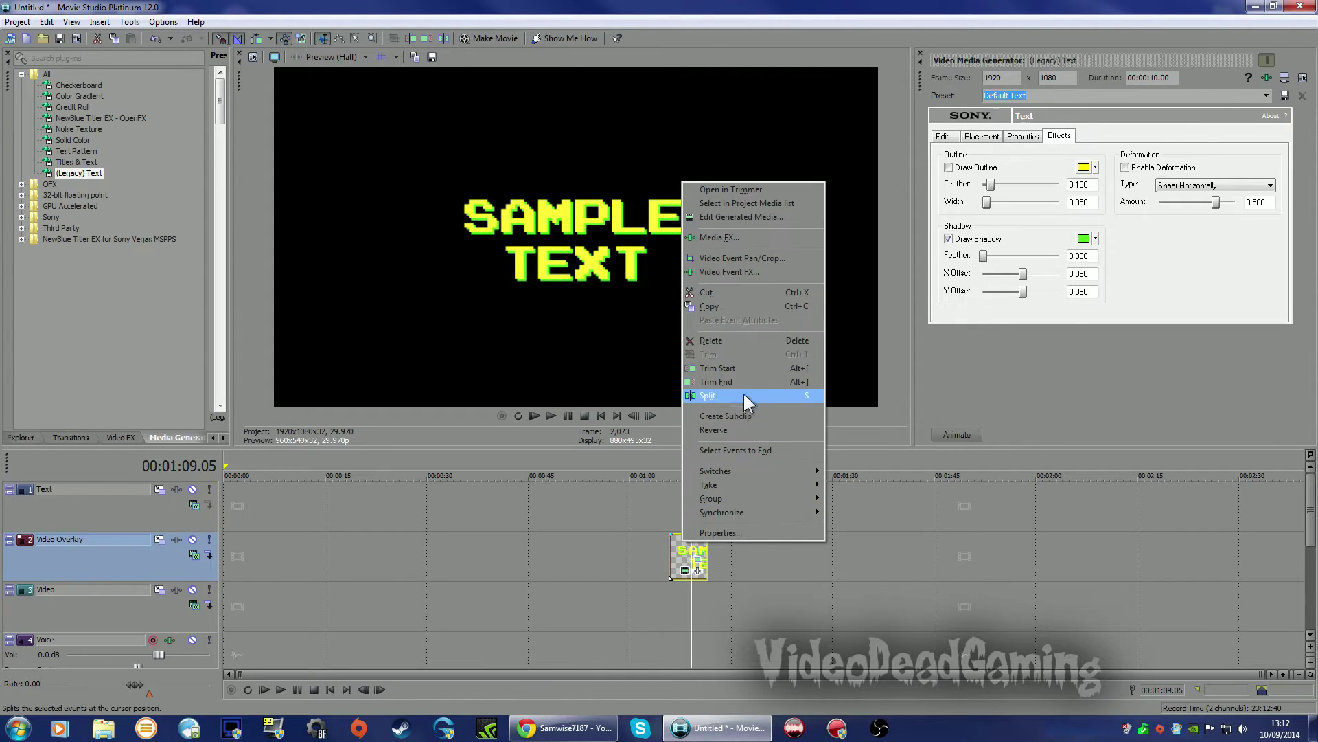
left_click(714, 308)
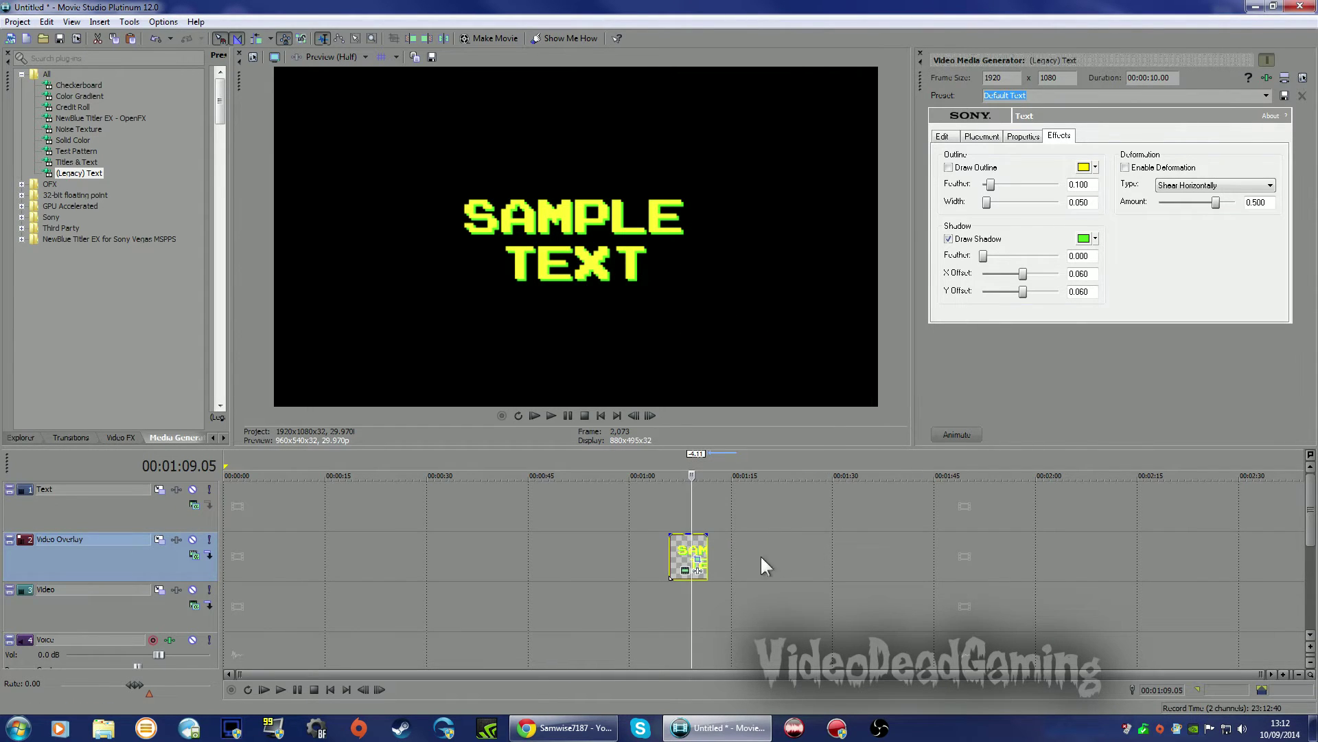
left_click(727, 550)
right_click(726, 550)
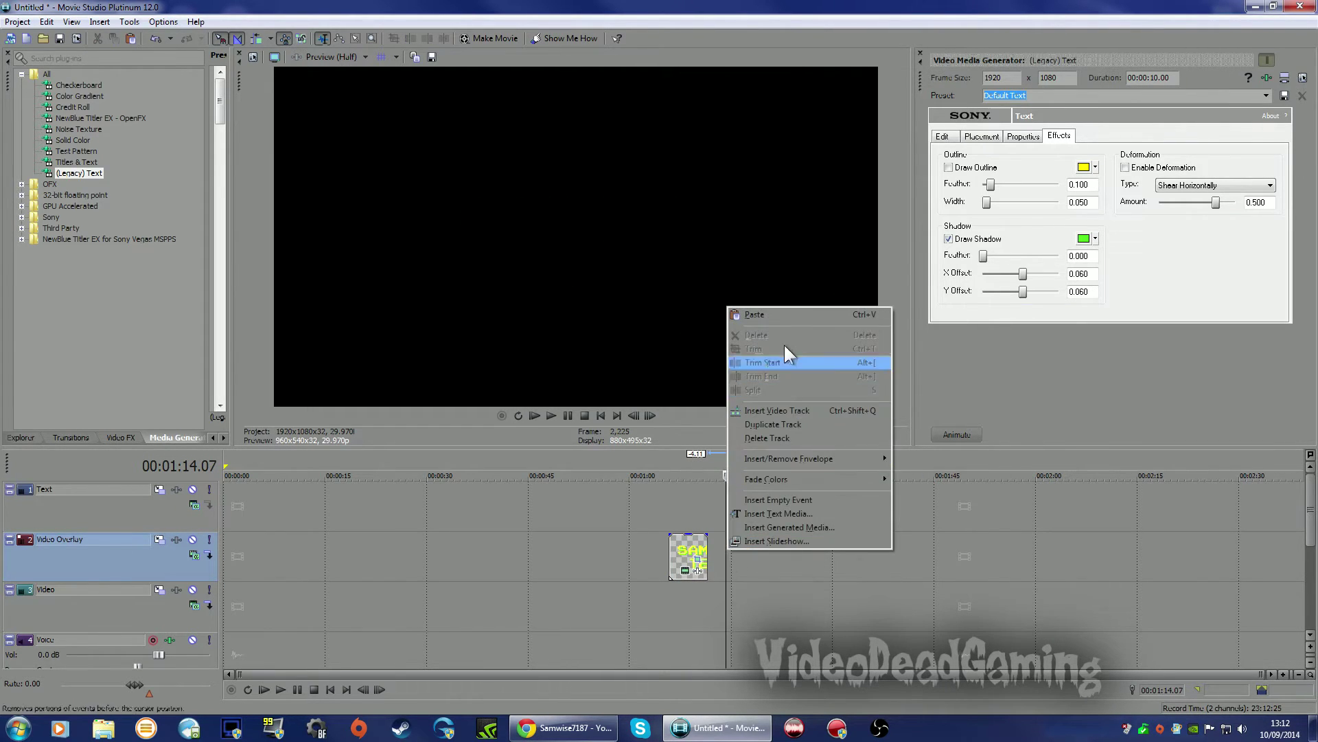
left_click(764, 320)
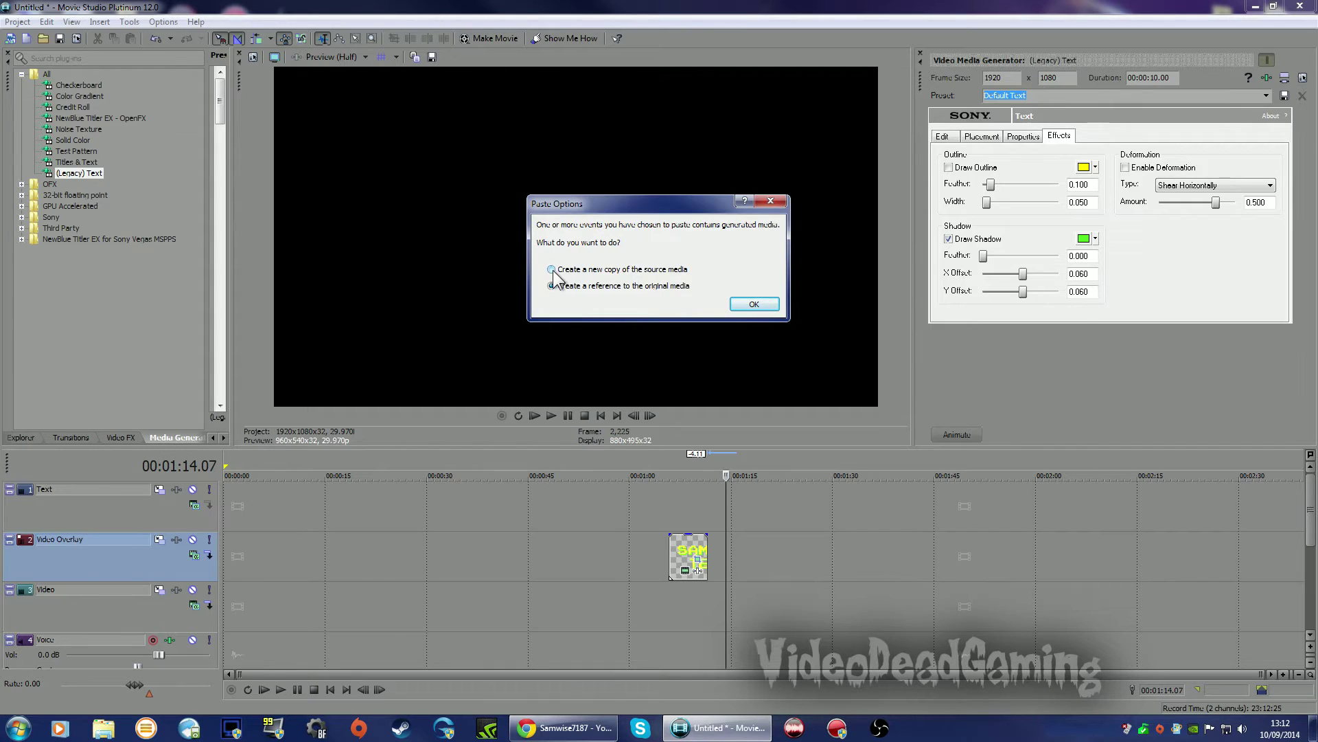
left_click(753, 304)
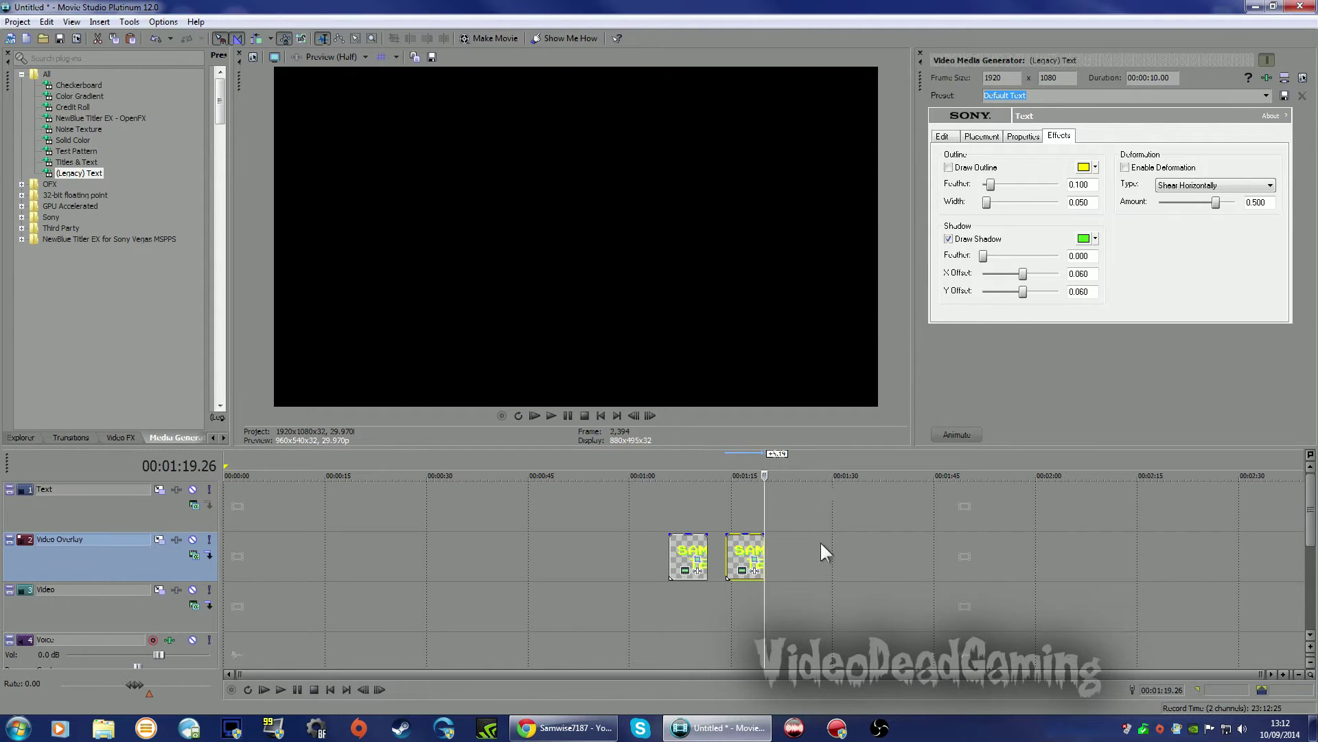
left_click(742, 548)
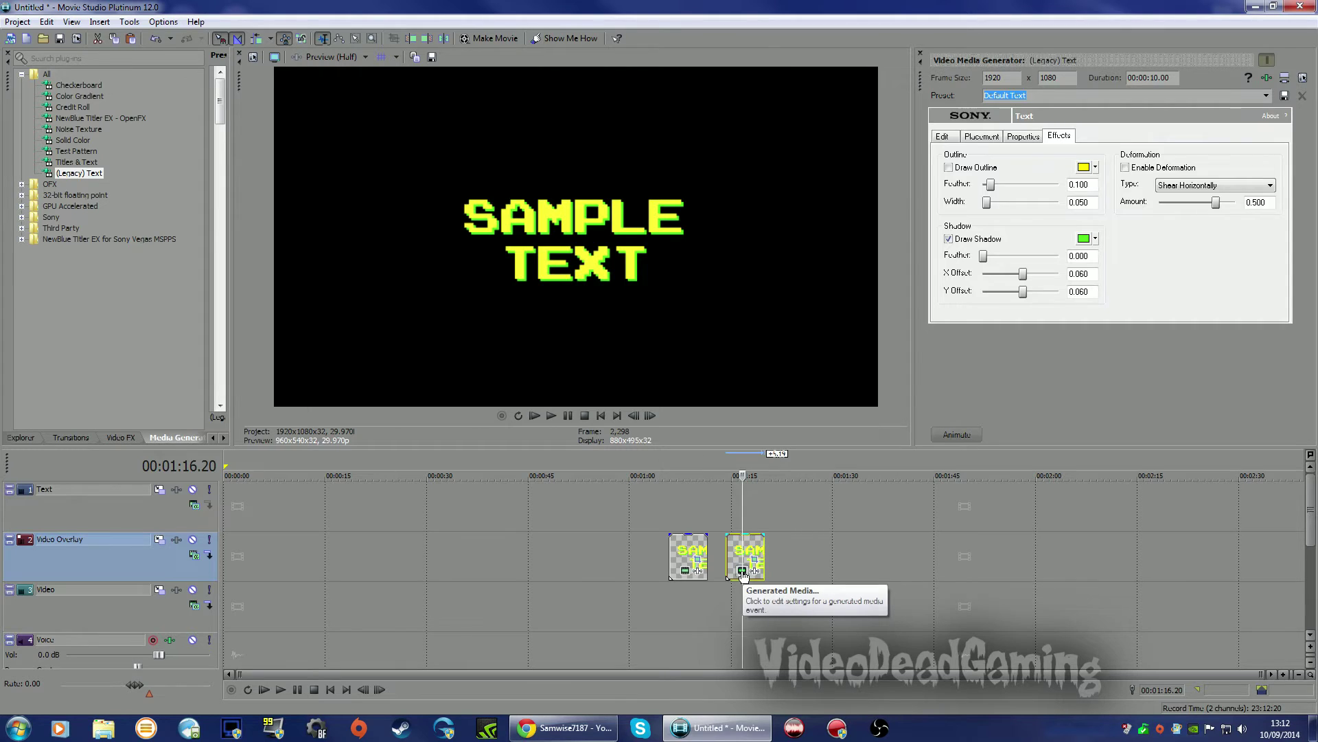
left_click(743, 571)
Make the second title's text orange (R 242, G 133, B 0) and slide it left to overlap the first
left_click_drag(913, 224, 798, 224)
left_click(907, 136)
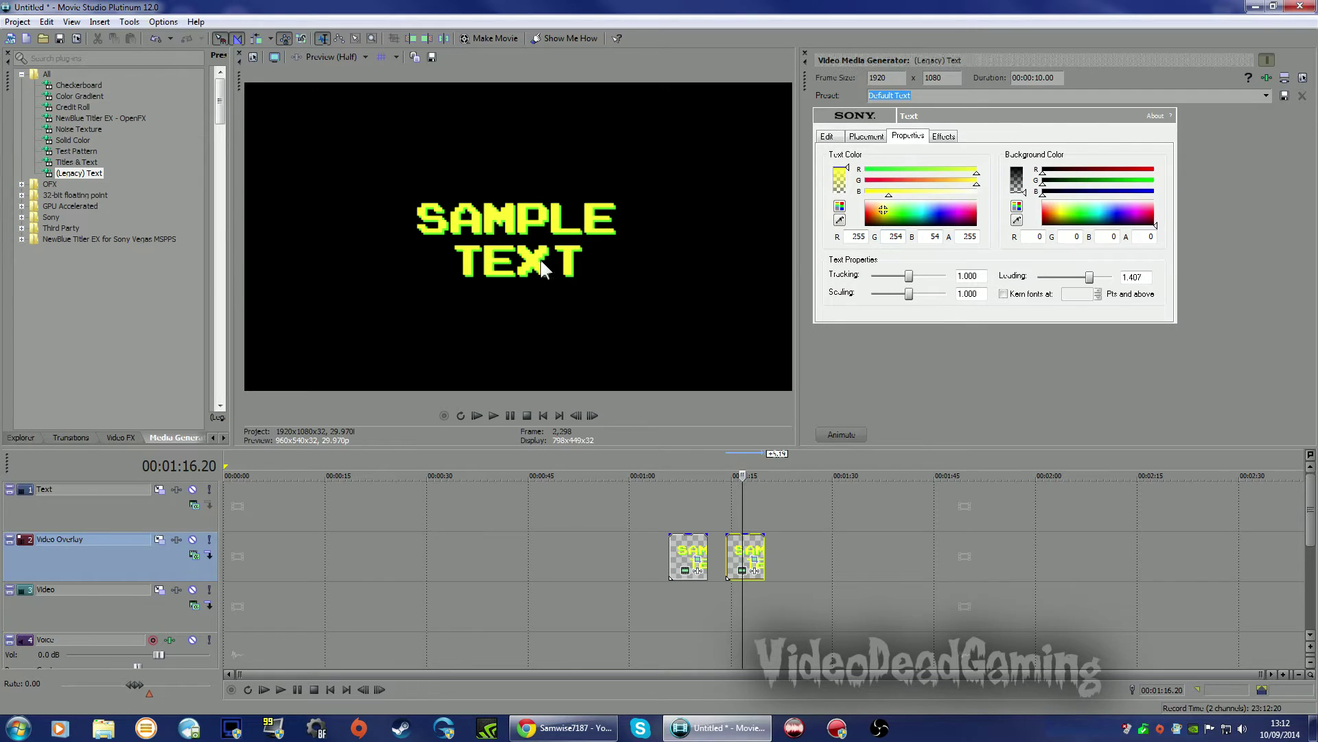
left_click(883, 209)
left_click_drag(883, 211, 877, 218)
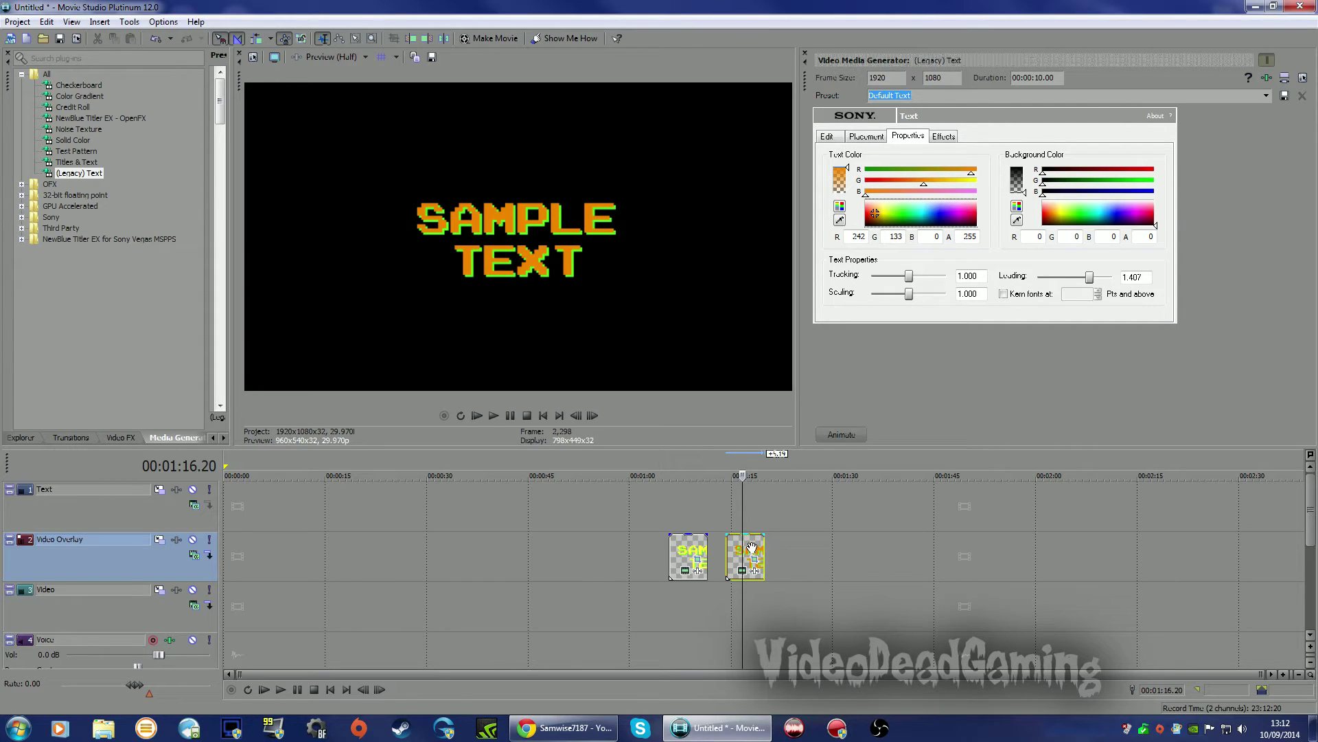
left_click_drag(754, 546, 735, 551)
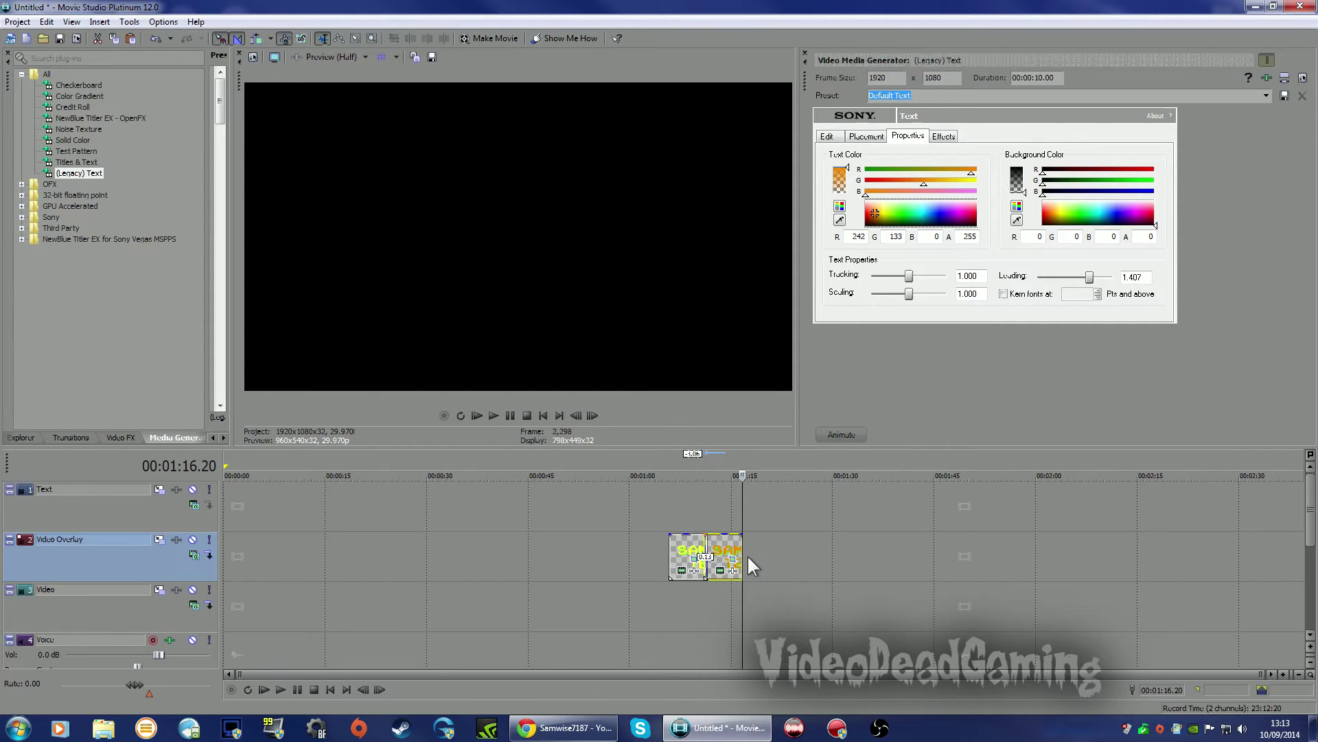
left_click(756, 555)
Paste a third title event after the others as a new copy of the source media
right_click(752, 555)
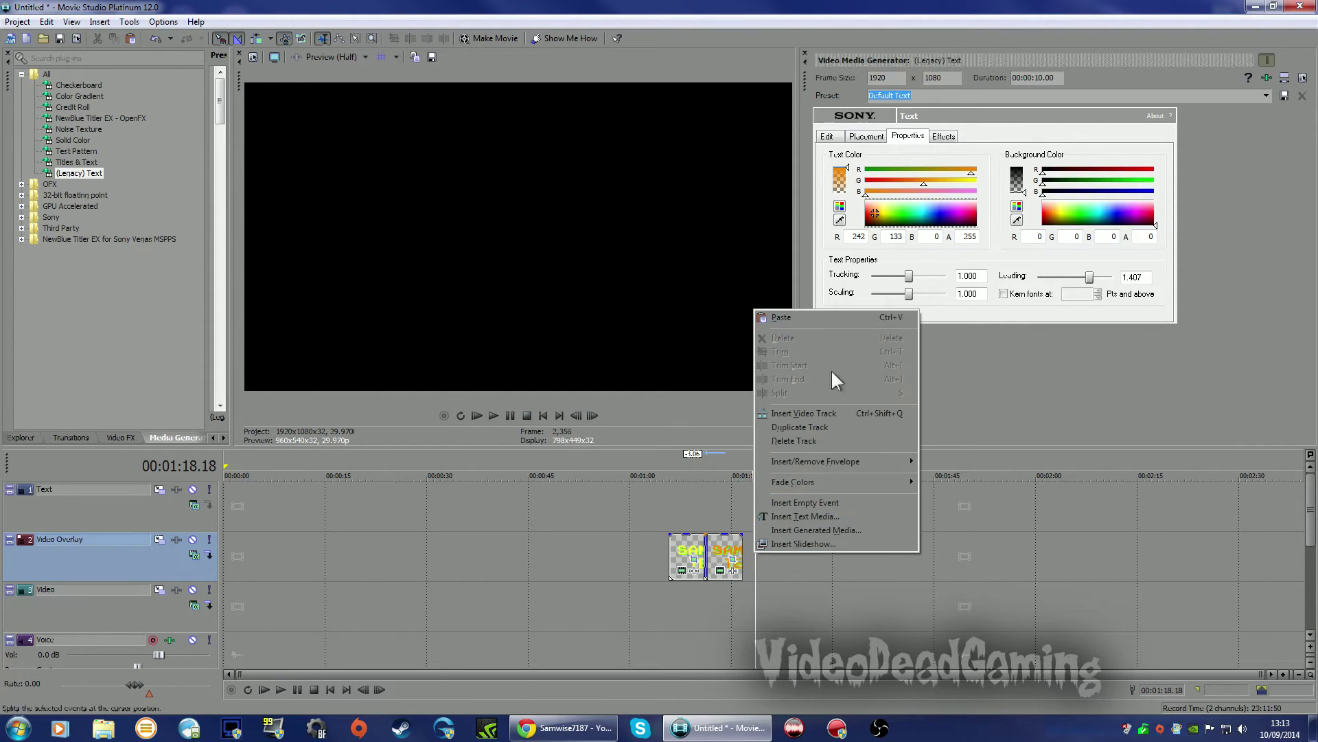
left_click(790, 316)
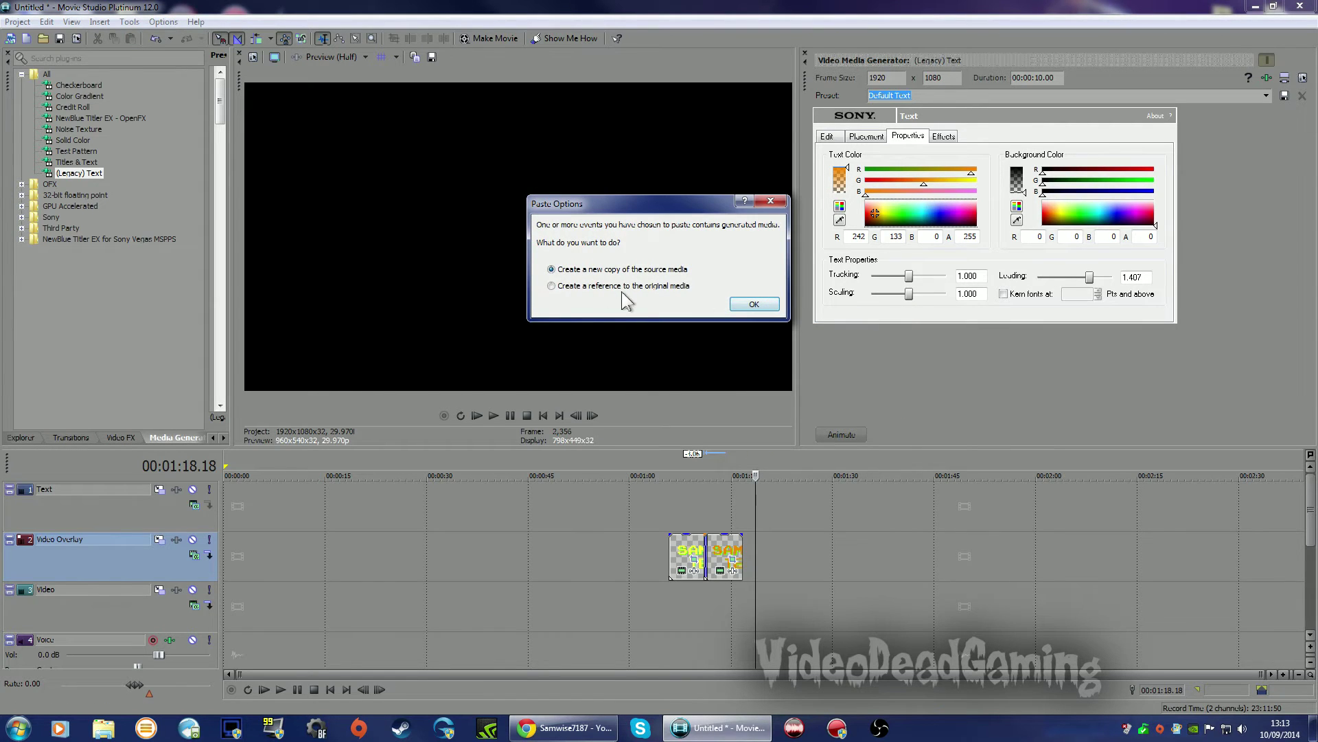
left_click(753, 304)
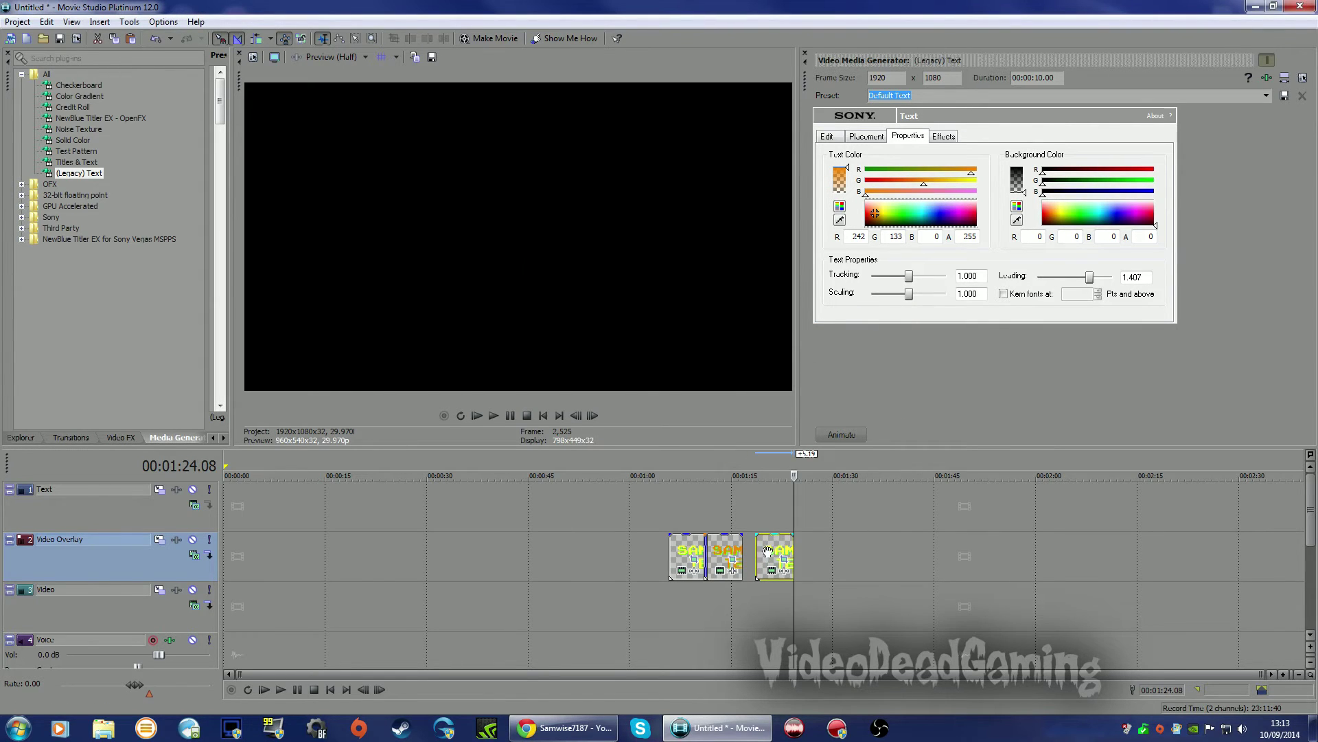
Preview the pasted clip and scrub through the orange title to compare colours
left_click(772, 572)
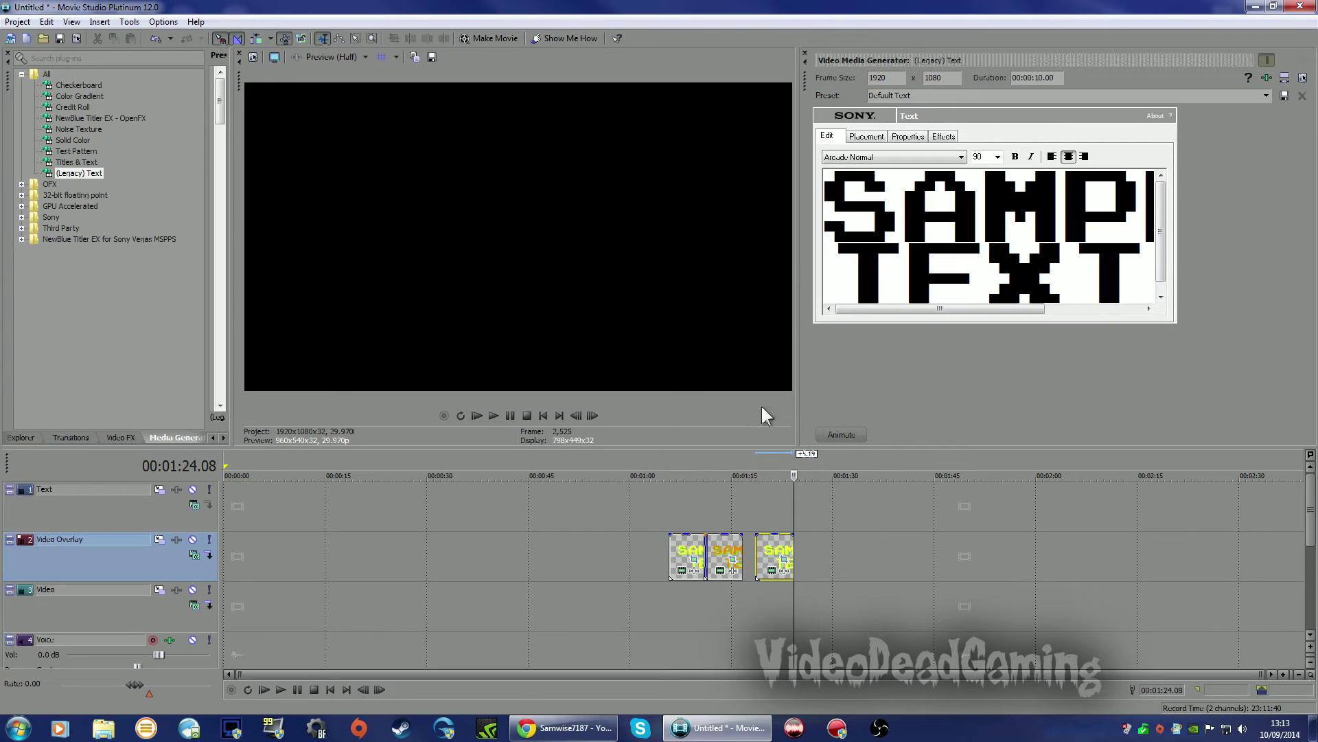
left_click(774, 471)
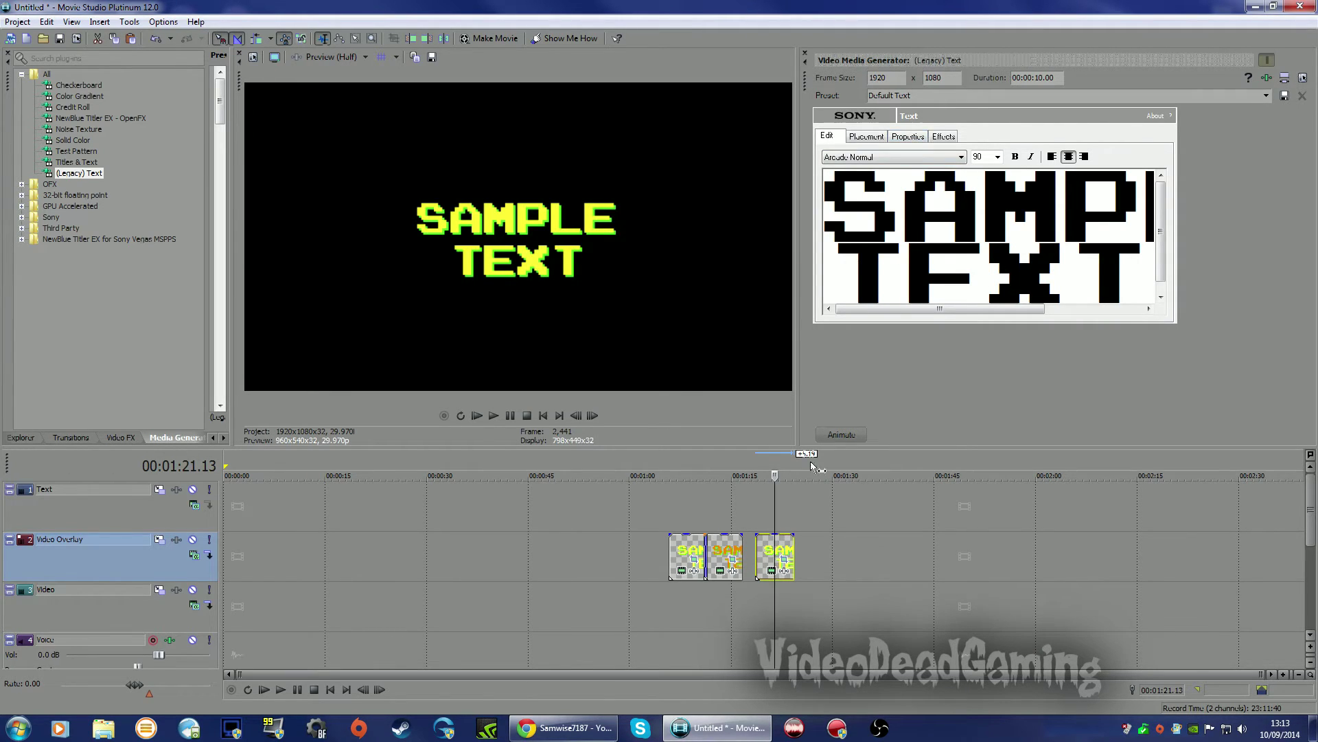
left_click(727, 453)
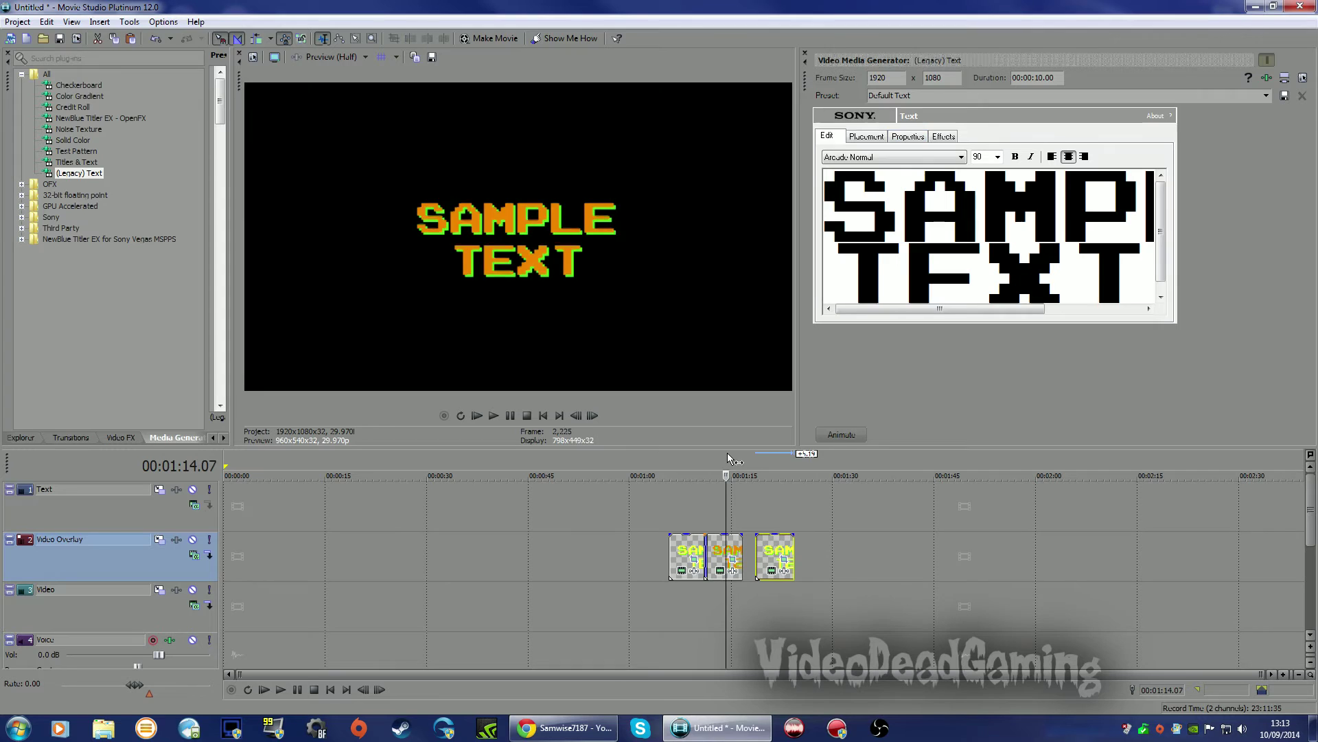
left_click(678, 458)
left_click_drag(678, 458, 721, 456)
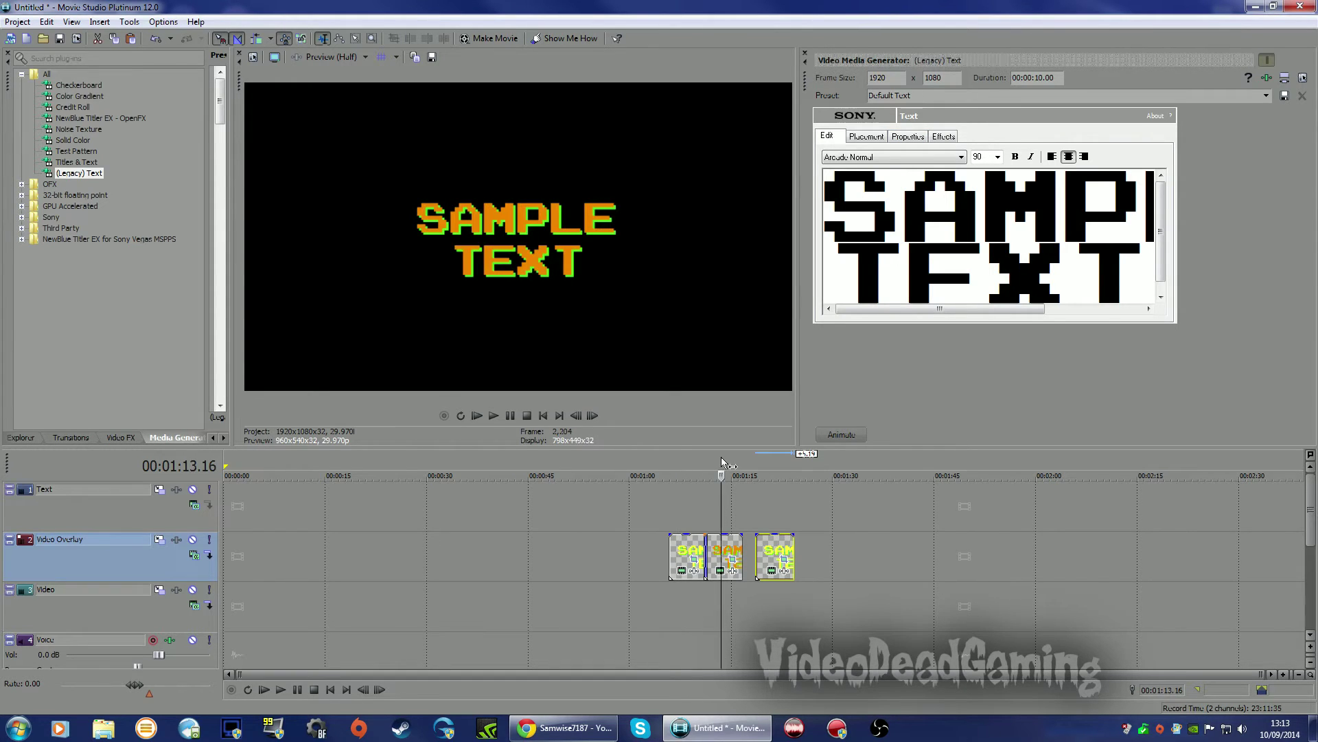
left_click(771, 565)
Set the third title's text colour to green and its shadow colour to yellow
left_click(907, 136)
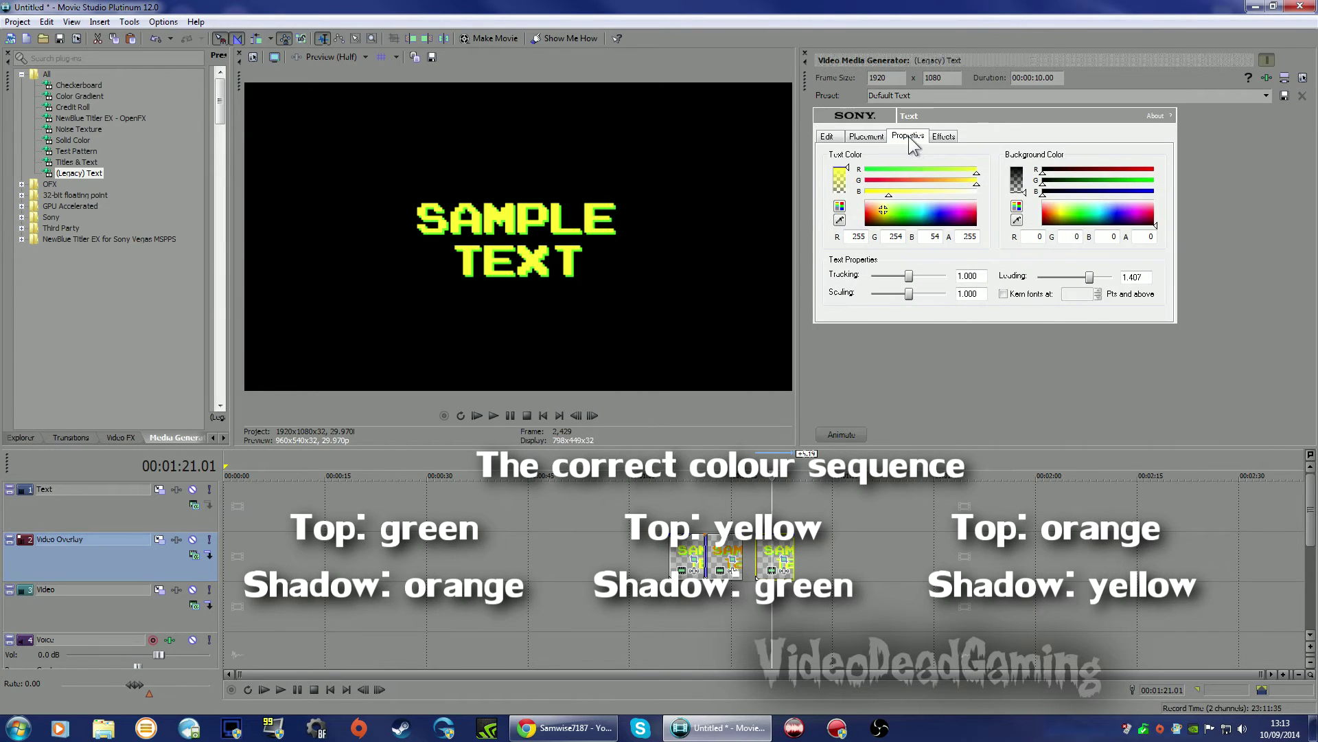
left_click(900, 209)
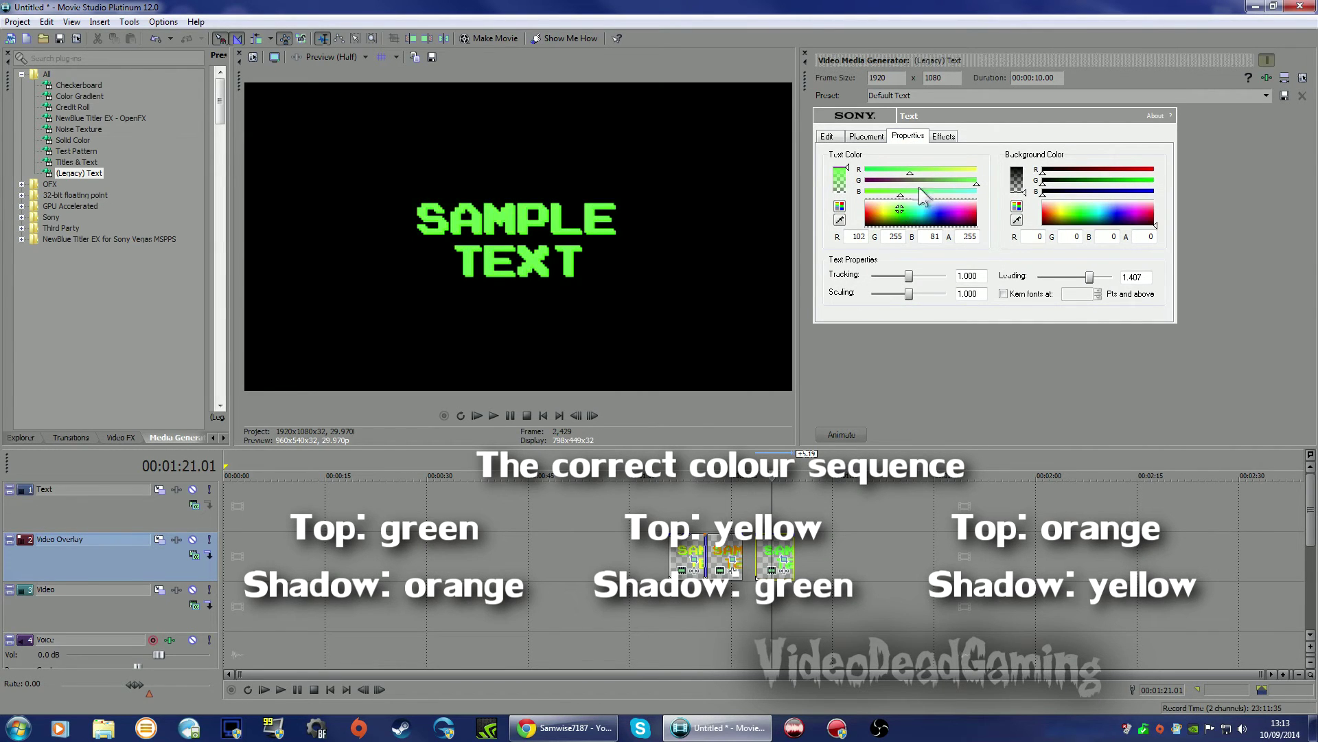
left_click(942, 136)
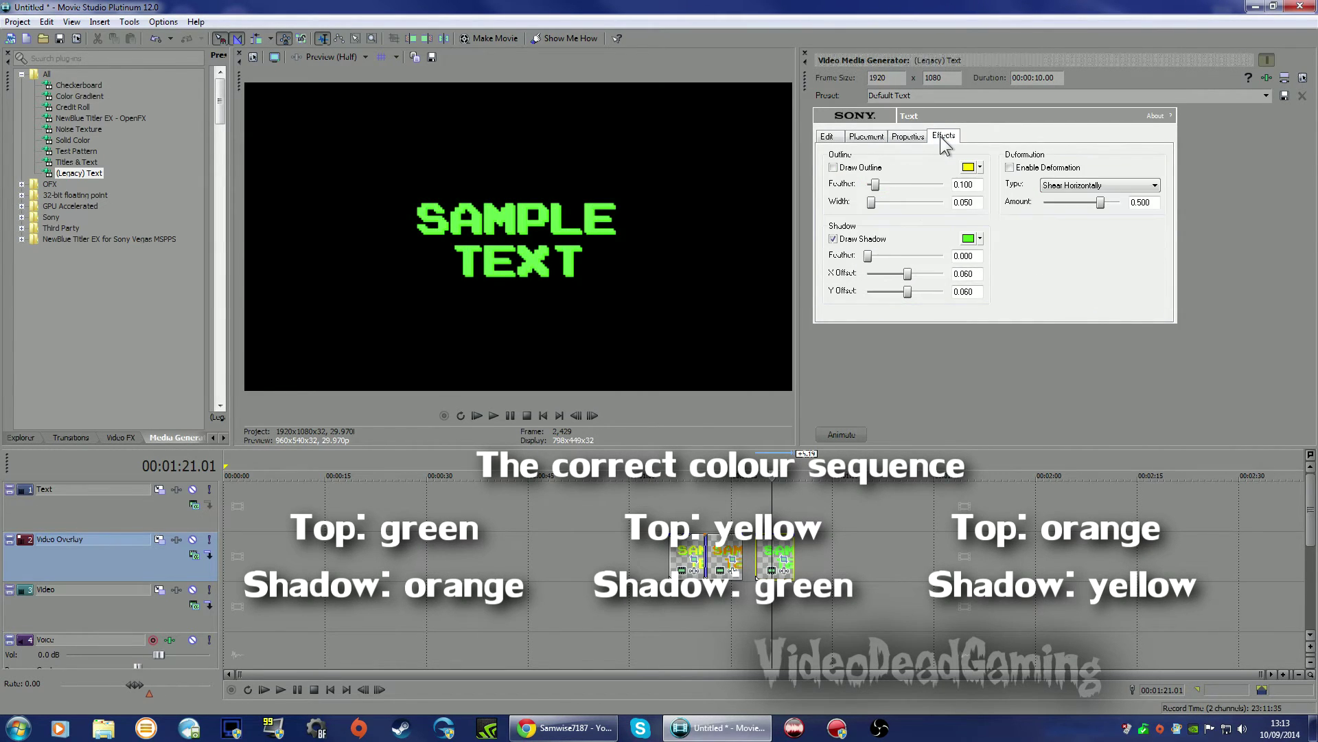
left_click(980, 238)
left_click(1012, 295)
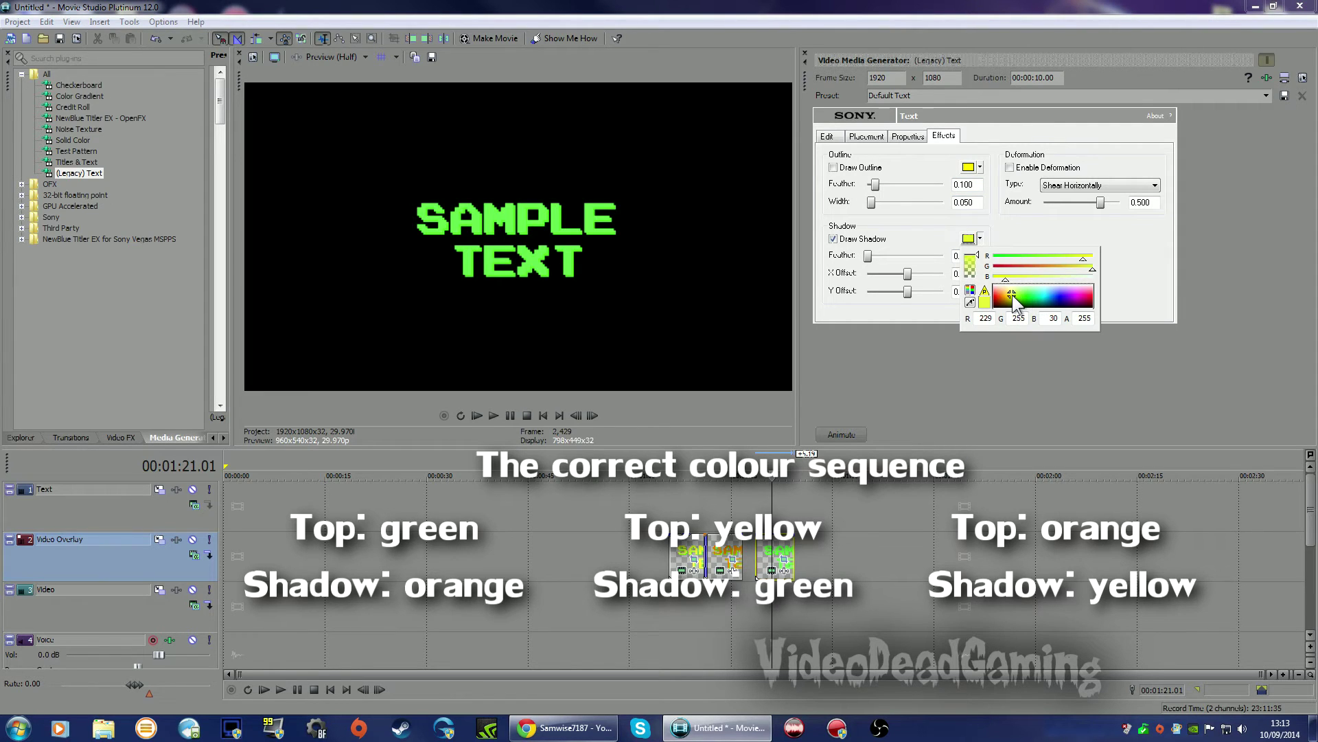
left_click(1141, 288)
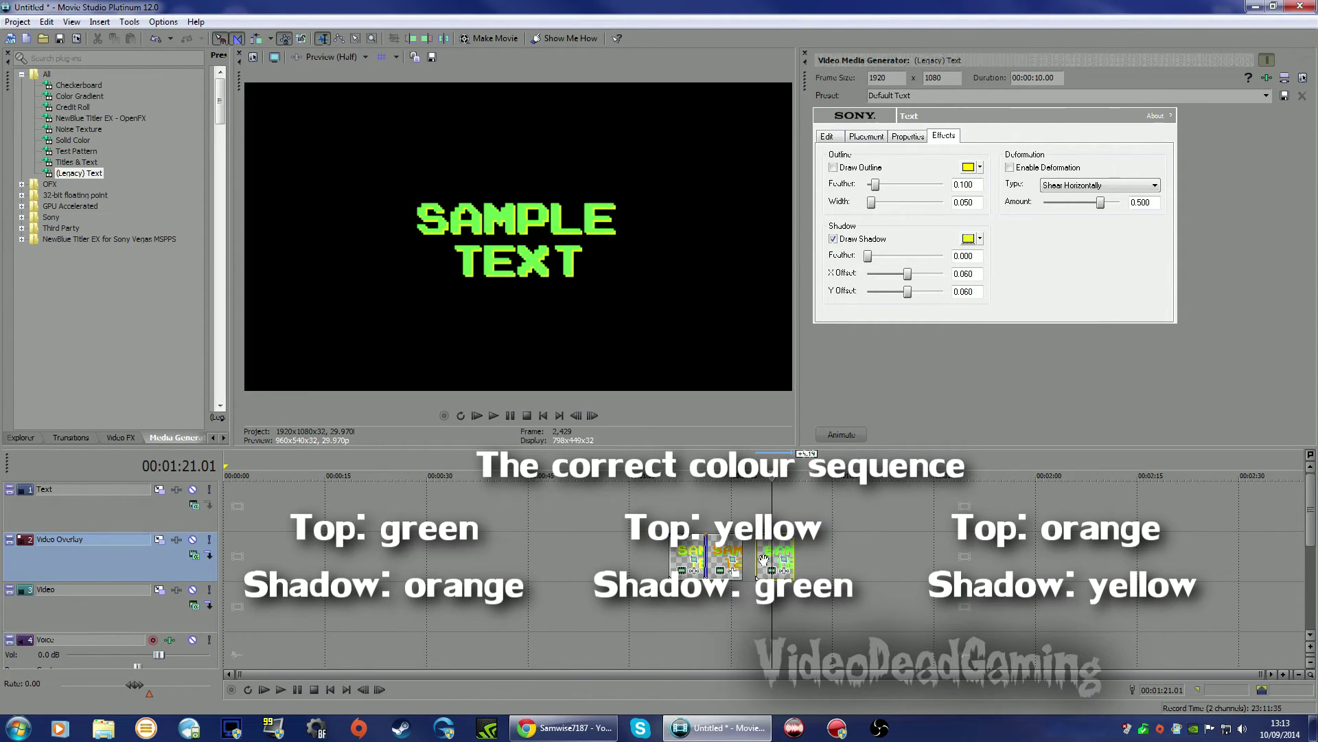
Nudge the middle title event into position and park the playhead near the clips
left_click_drag(726, 550, 728, 551)
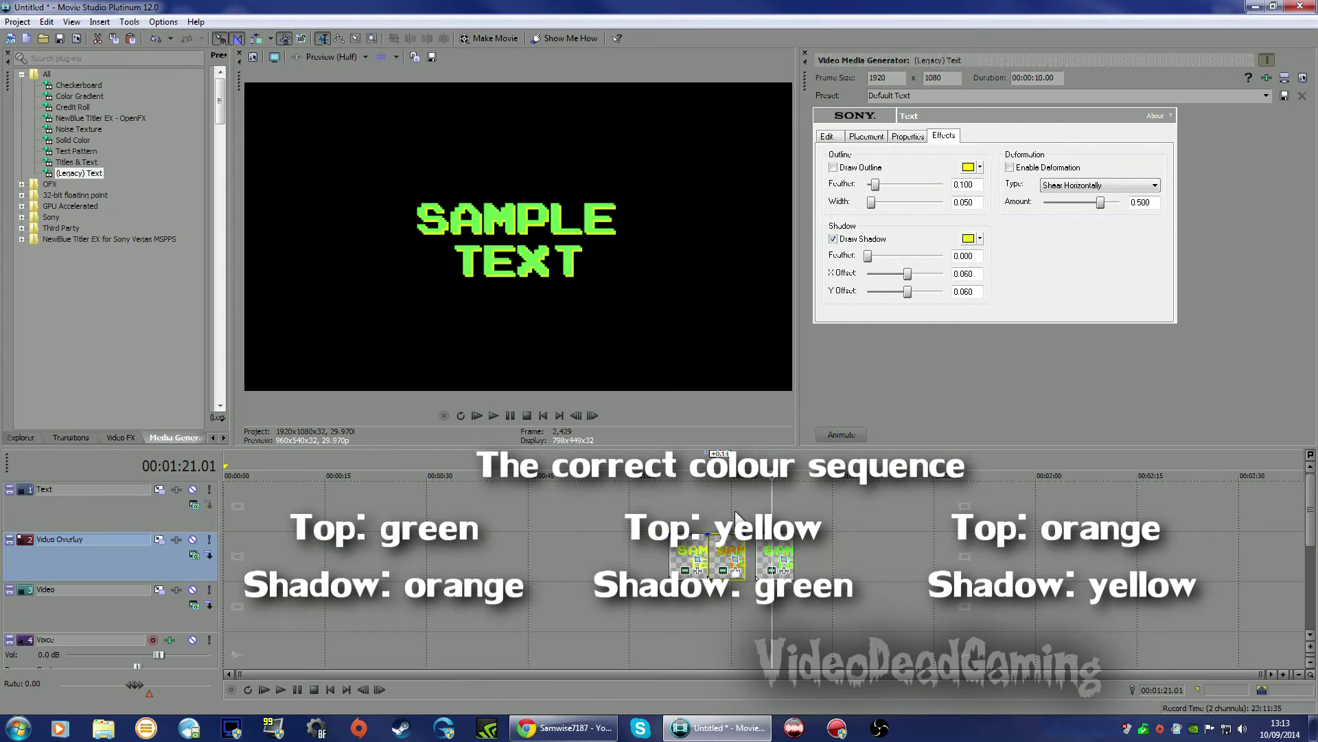
left_click(682, 516)
scroll(736, 502, "up", 5)
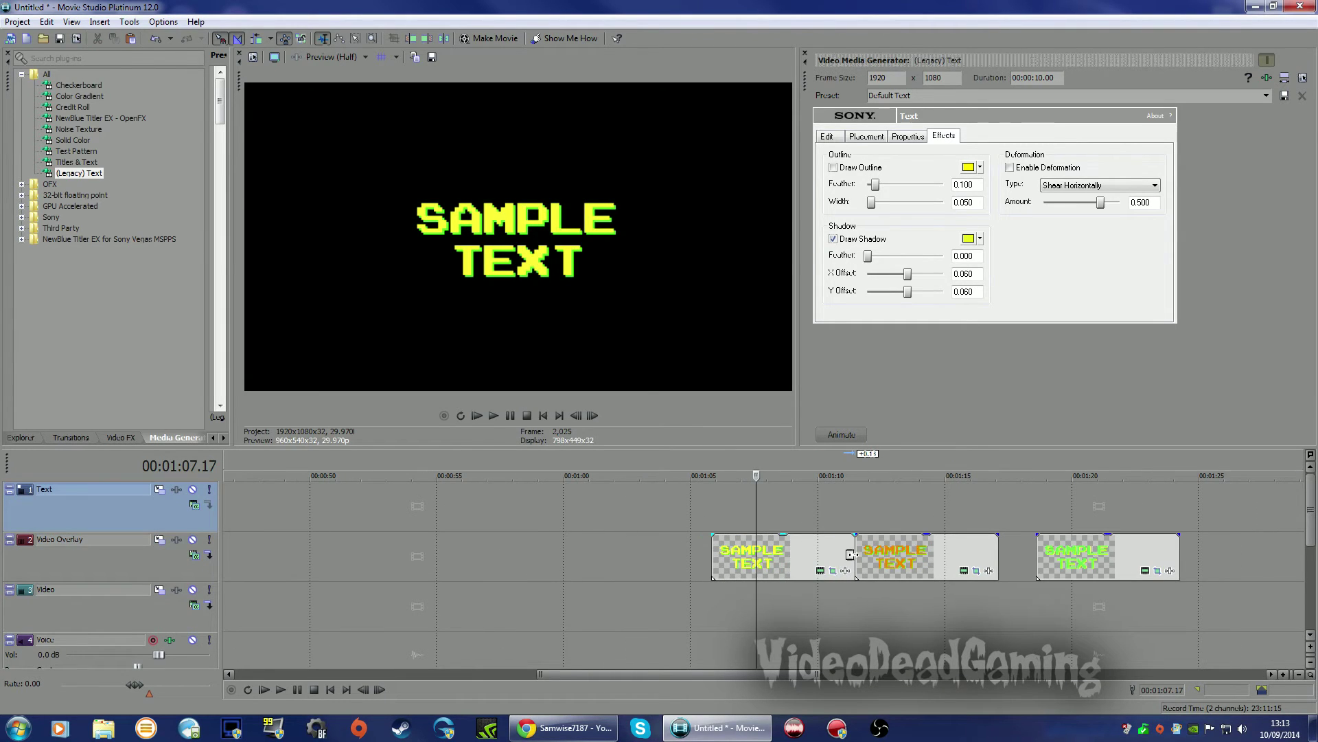
Trim the first title clip to a sliver, slide the middle clip toward it, and preview
left_click(848, 553)
left_click_drag(849, 553, 725, 553)
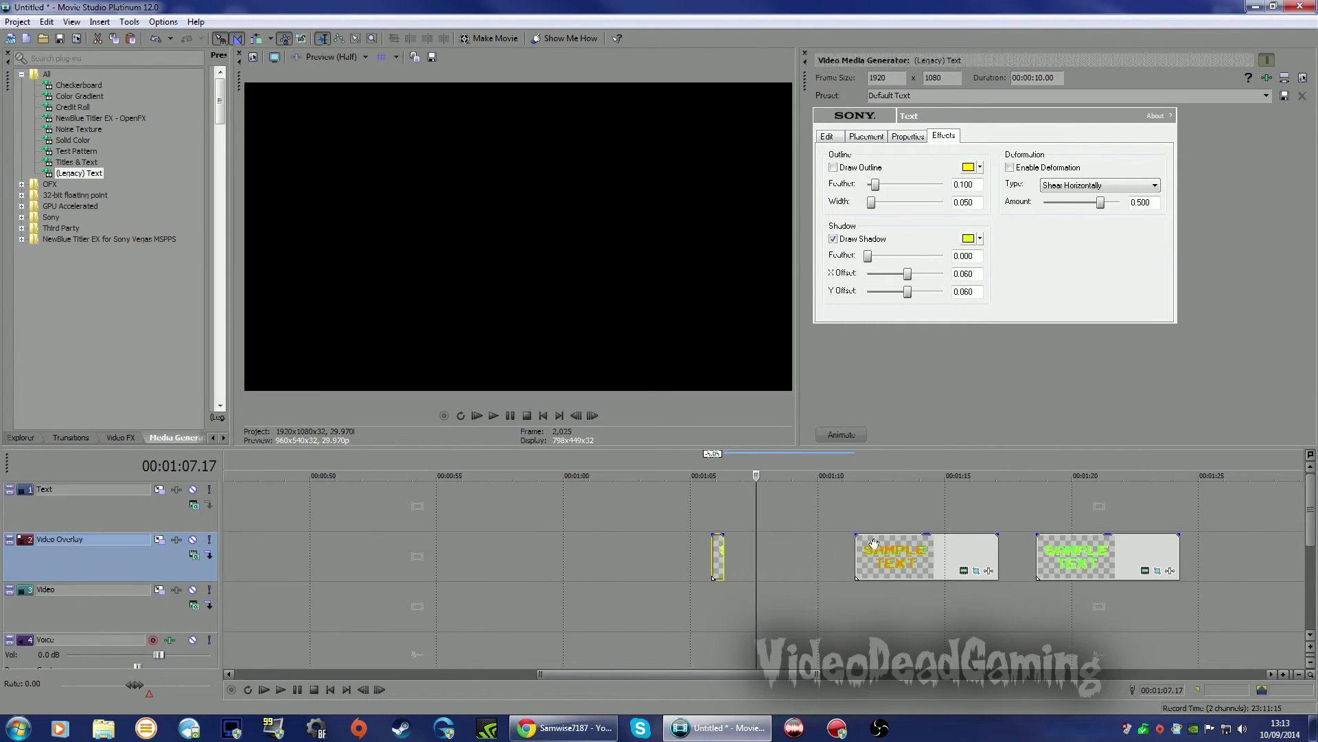
left_click_drag(881, 568, 766, 568)
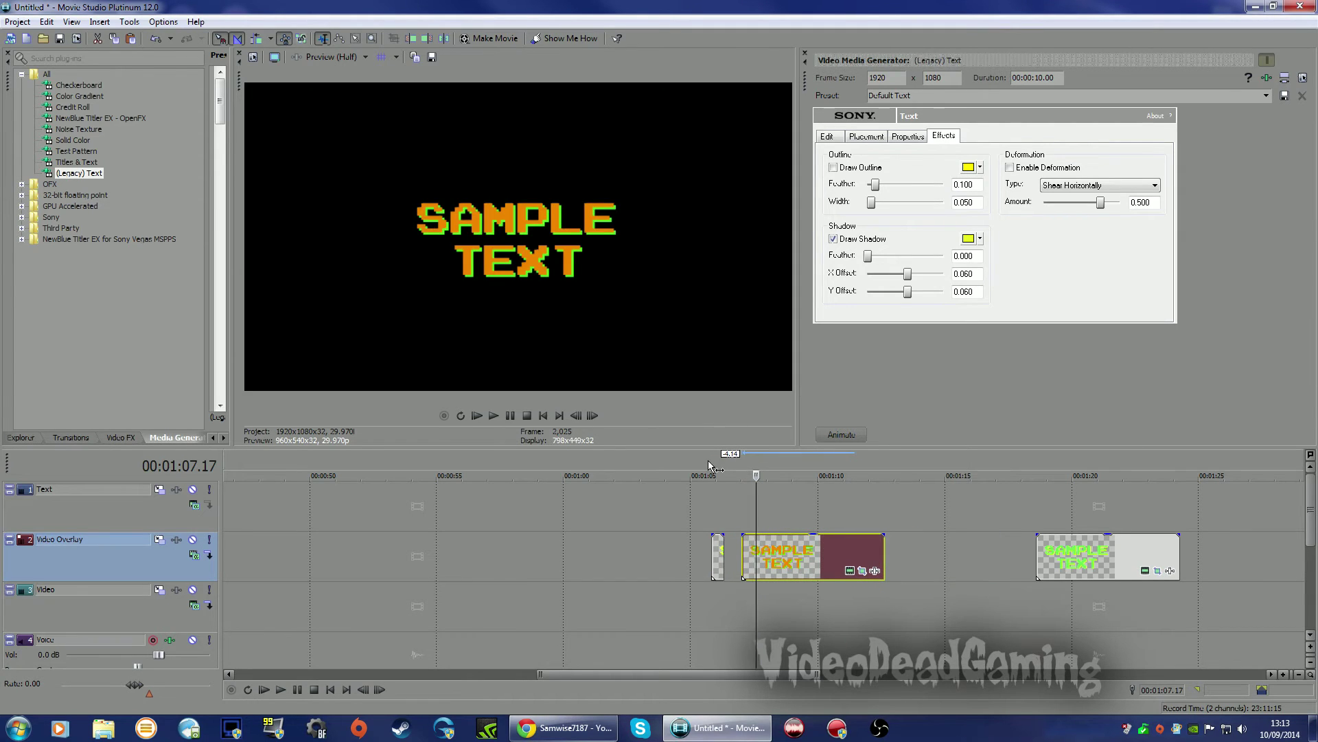
left_click(712, 473)
key("space")
key("space")
key("space")
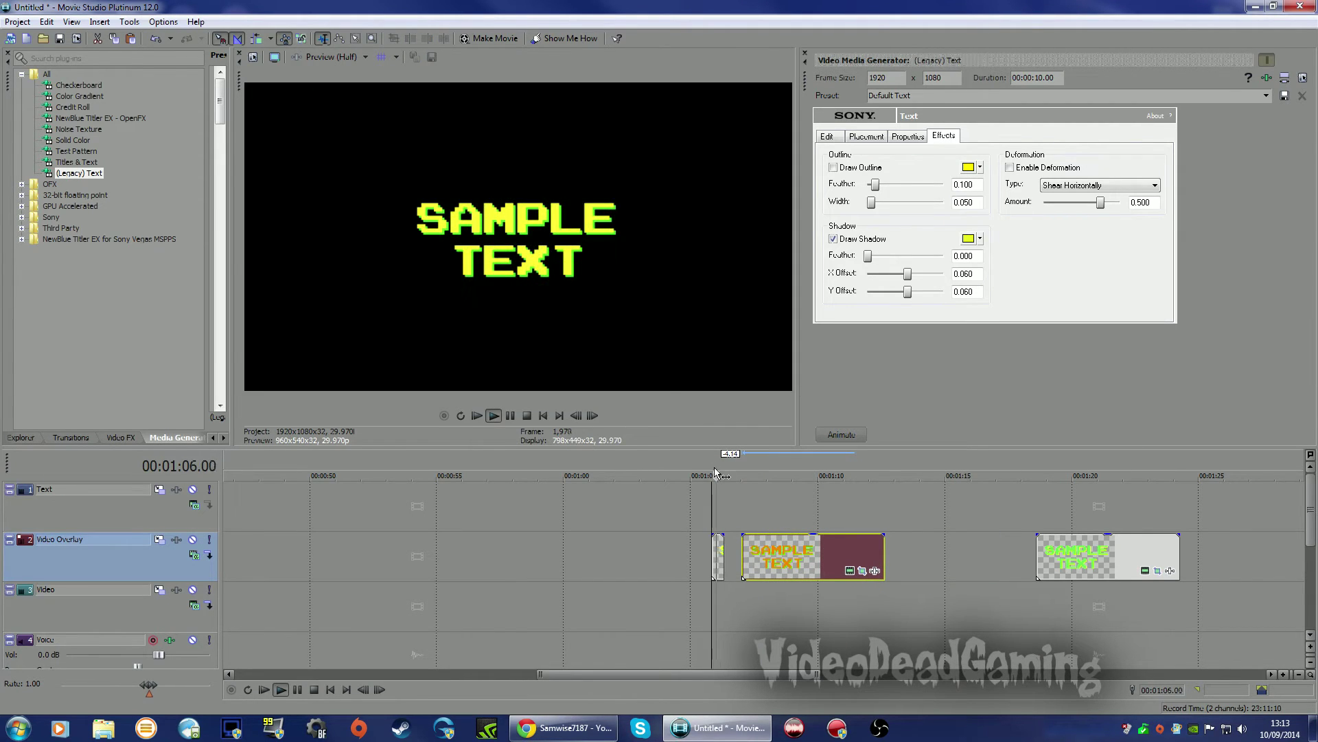
key("space")
Move a title clip left to the playhead and shorten the orange clip
scroll(712, 508, "up", 8)
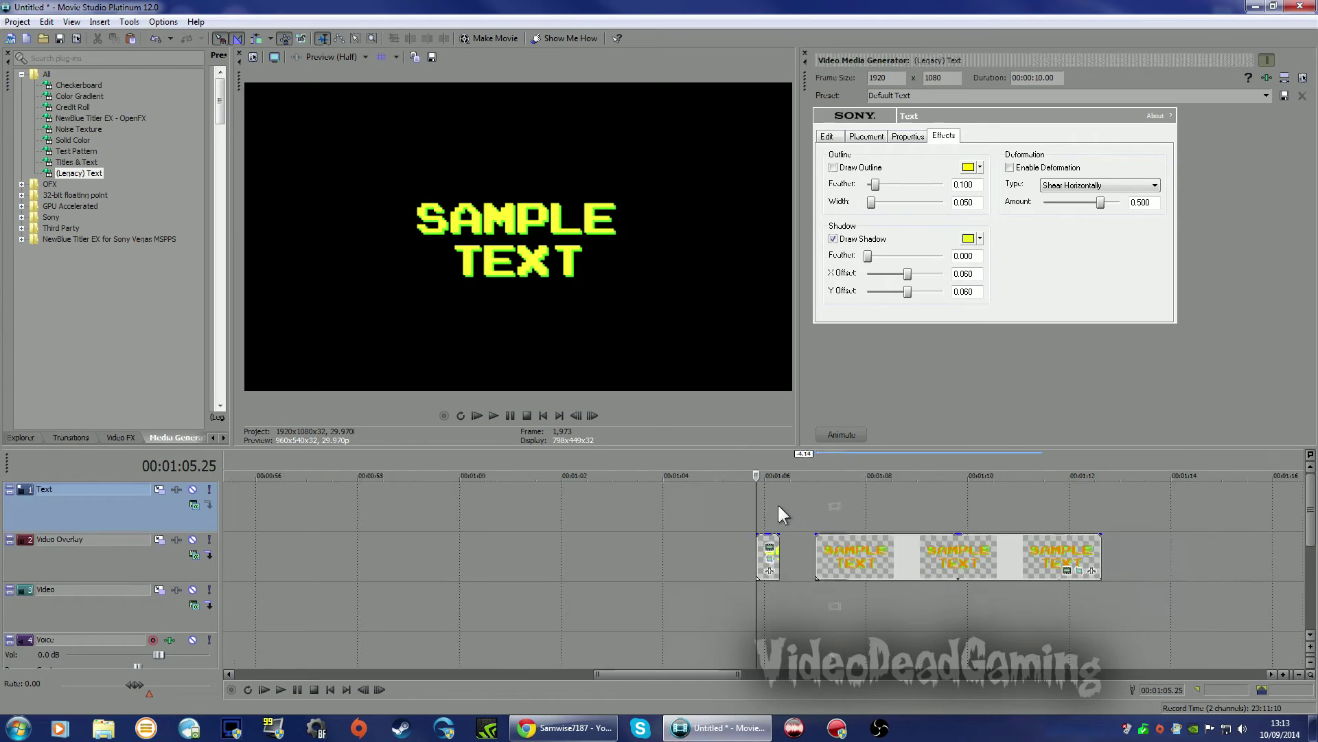
left_click_drag(767, 554, 872, 549)
left_click_drag(1193, 557, 778, 572)
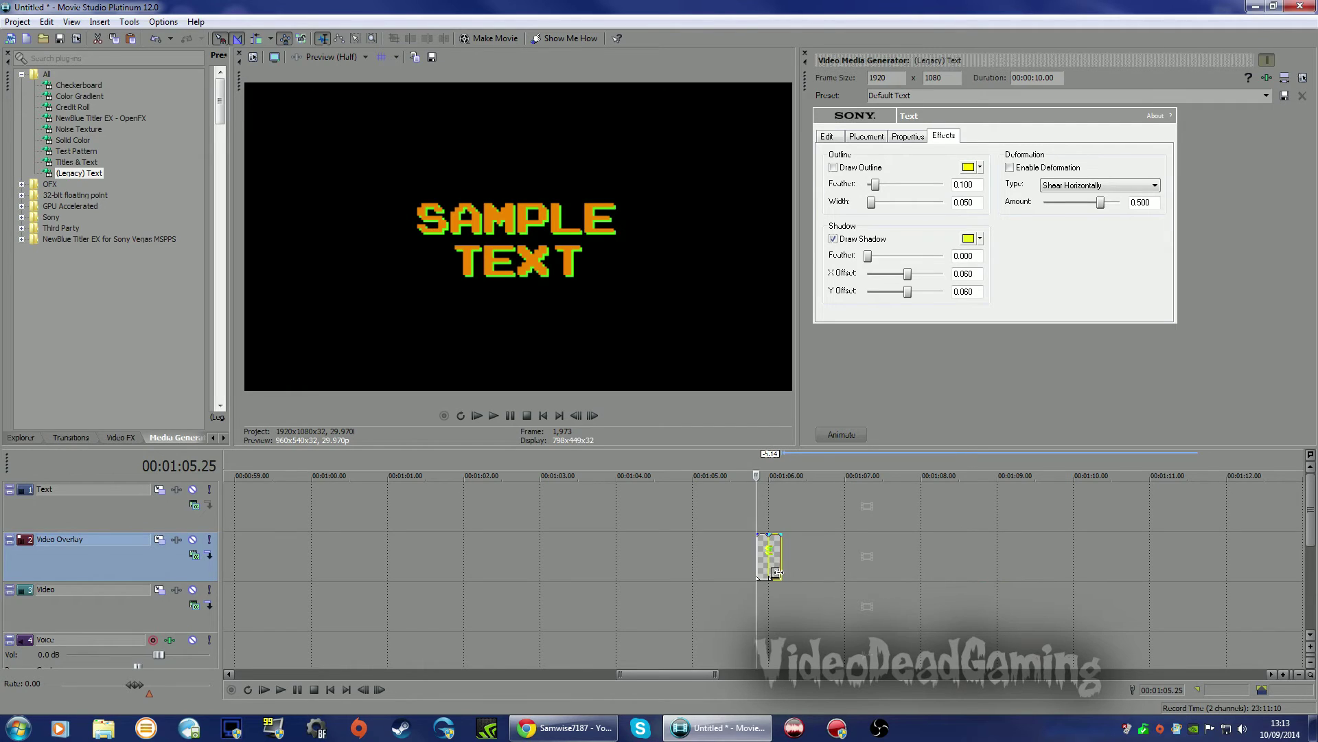
left_click(1014, 528)
scroll(1084, 558, "down", 3)
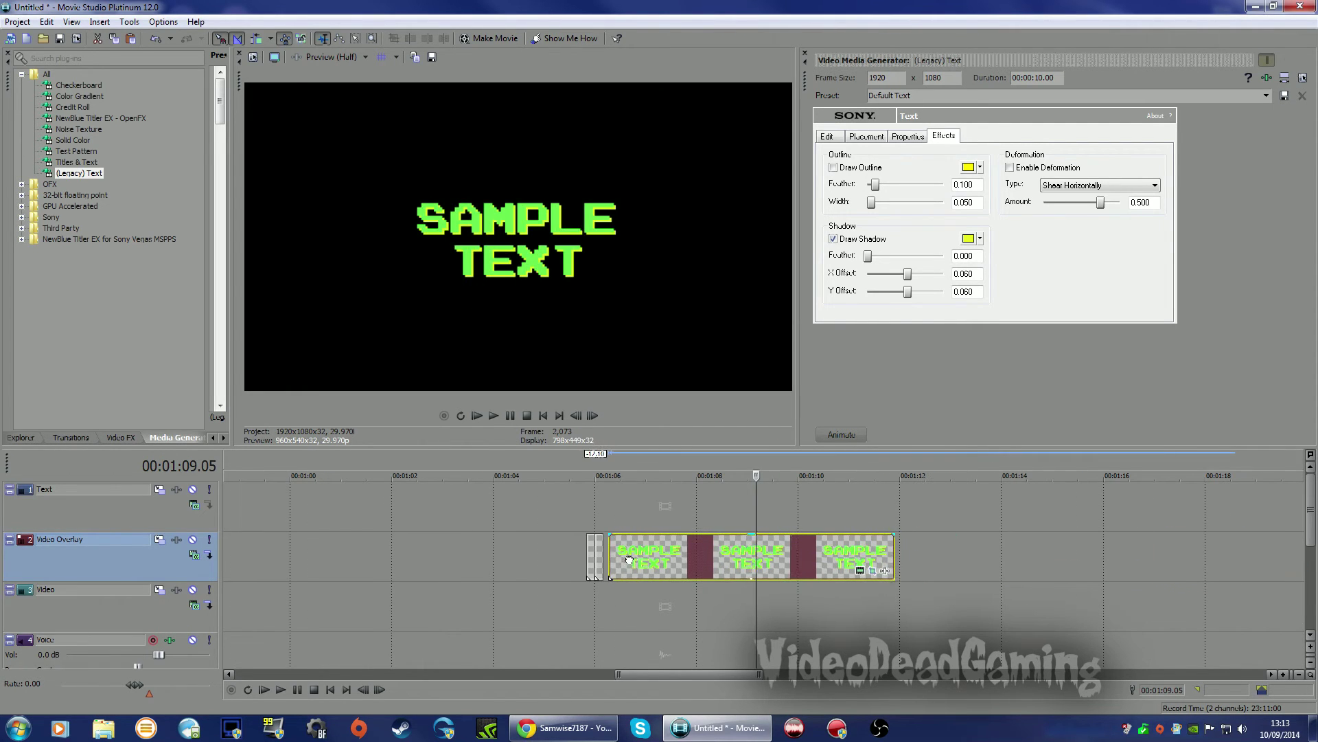
Trim the green clip to a thin slice and butt the orange and green slices together
left_click_drag(887, 558, 613, 570)
left_click(589, 458)
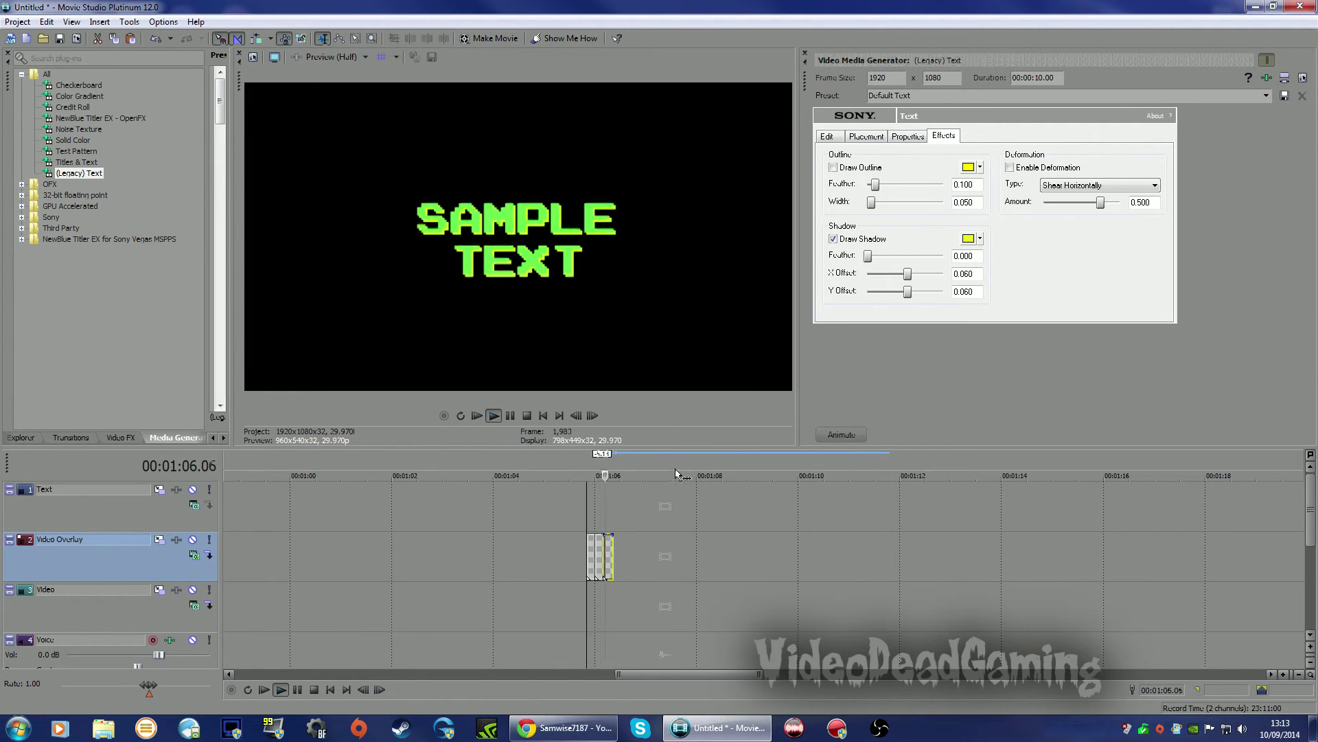
scroll(718, 487, "up", 5)
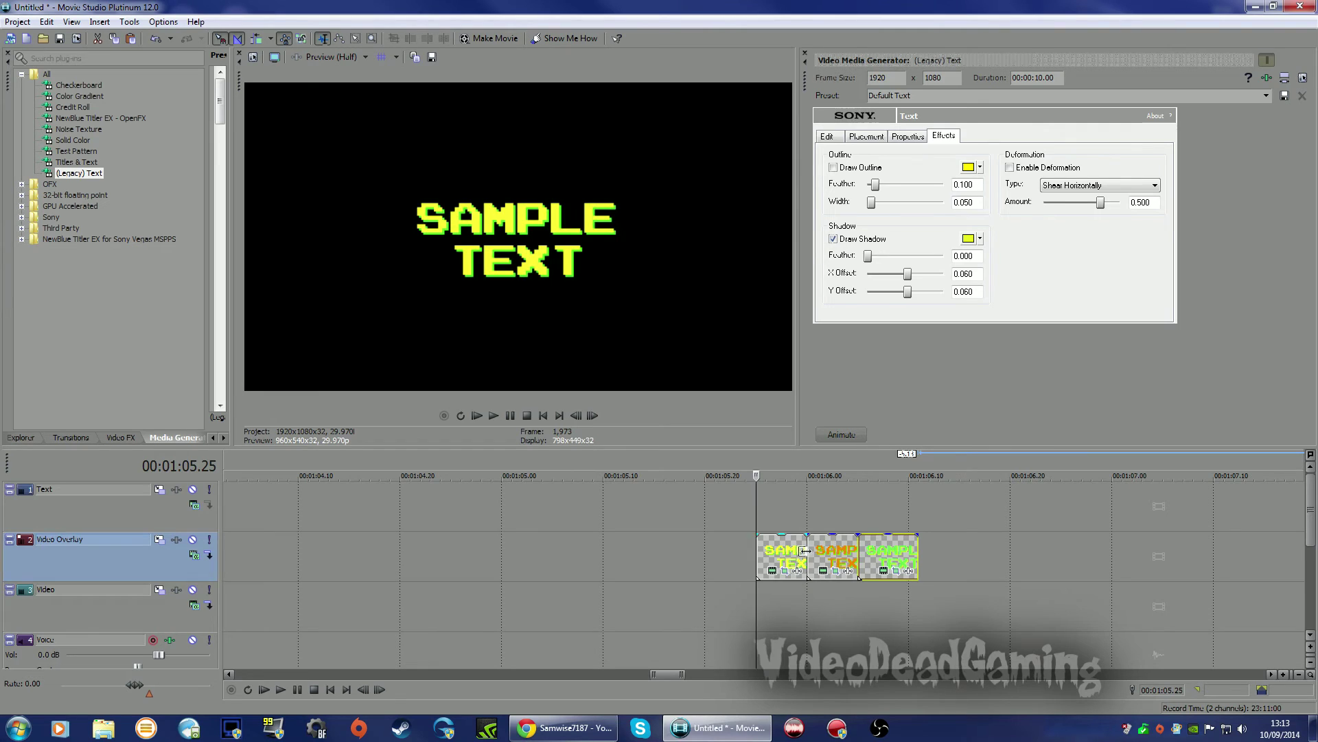
mouse_move(804, 549)
left_mouse_down()
mouse_move(835, 552)
mouse_move(797, 558)
left_mouse_up()
left_click_drag(886, 559, 817, 553)
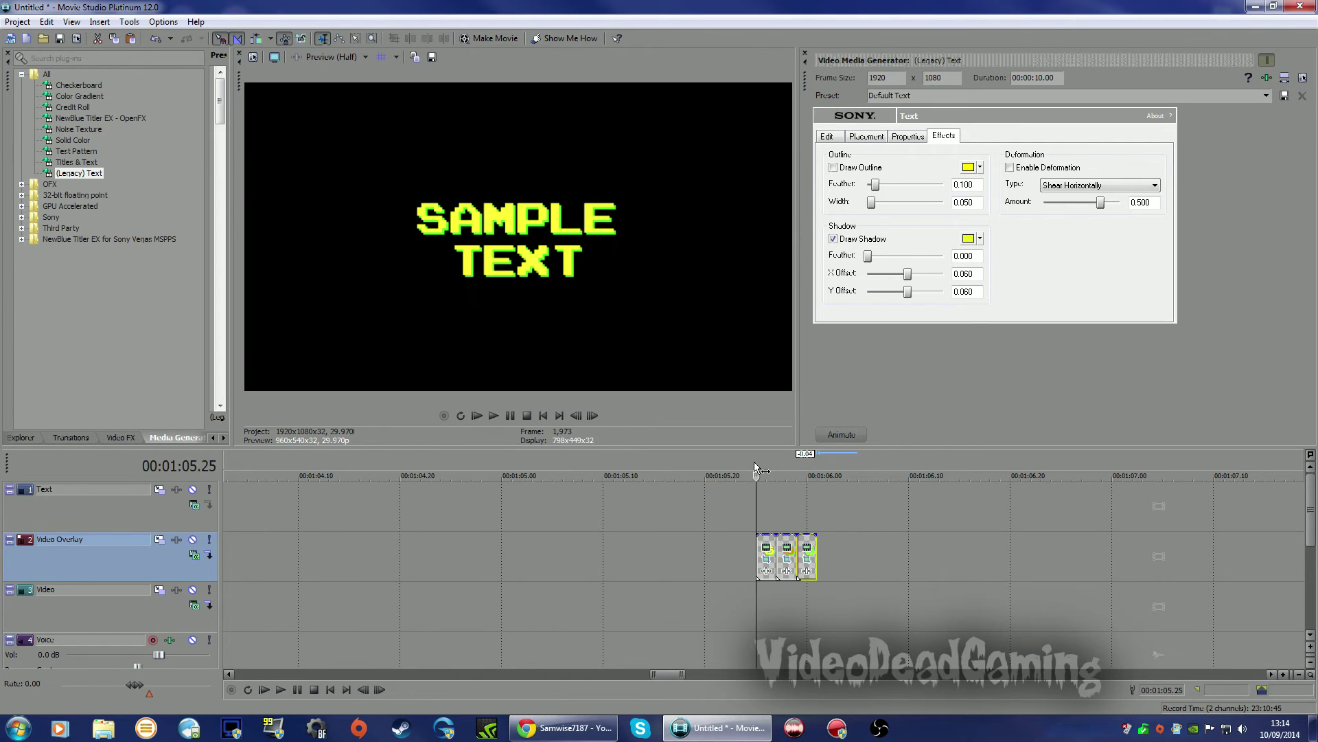
Select the three coloured SAMPLE TEXT slices and copy them
left_click(802, 504)
scroll(823, 508, "up", 4)
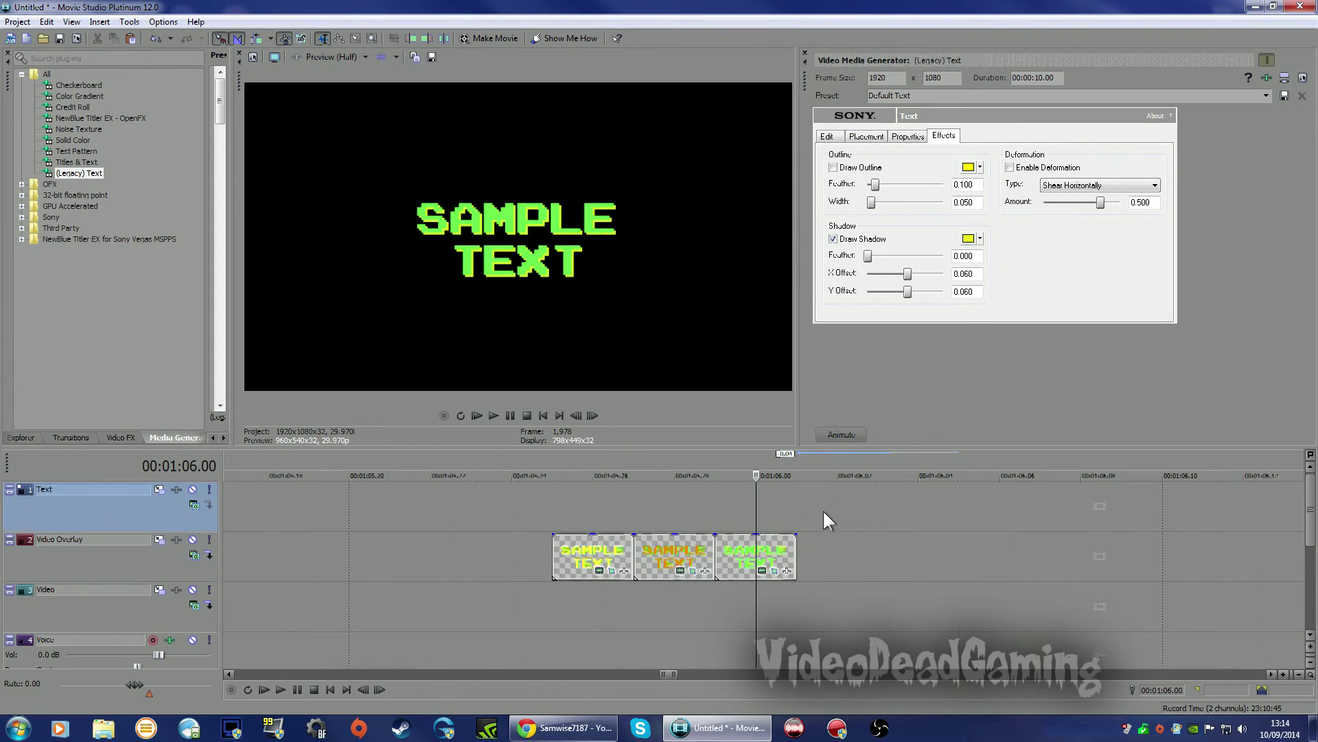
left_click(580, 551)
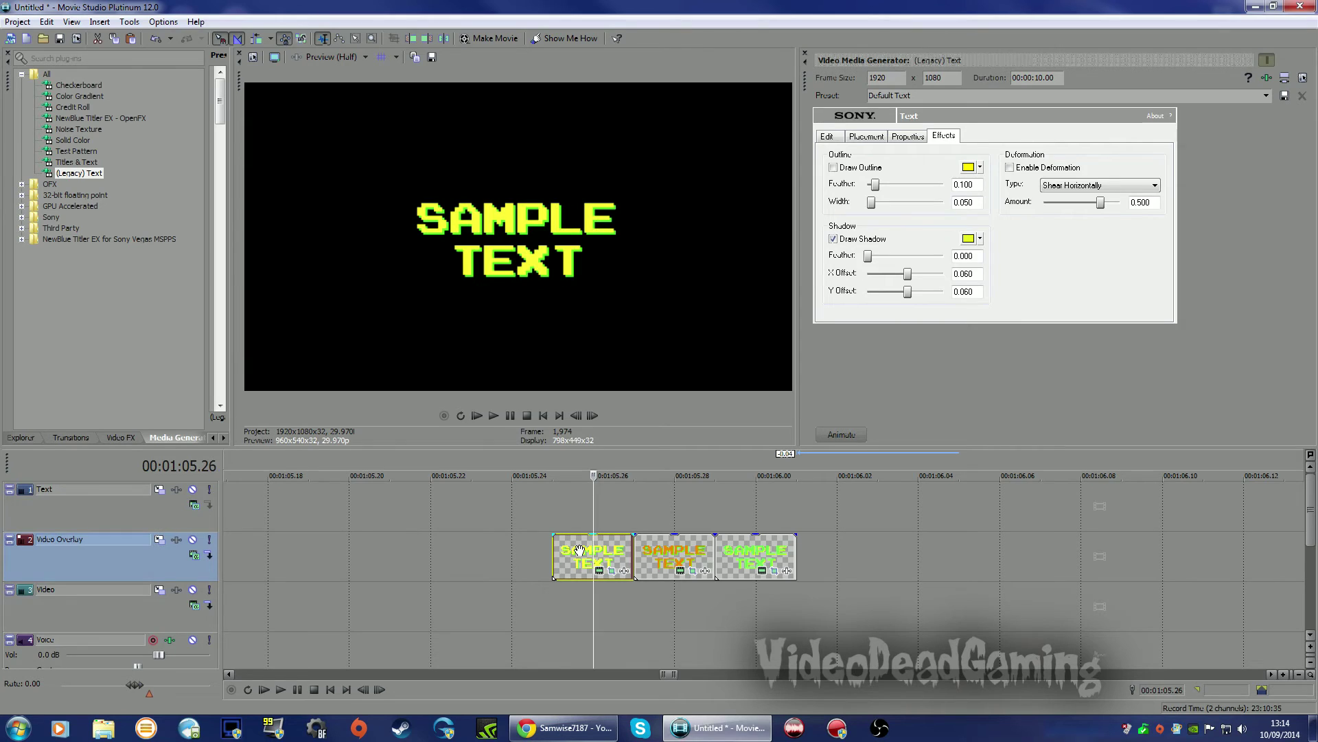
left_click(753, 555, "shift")
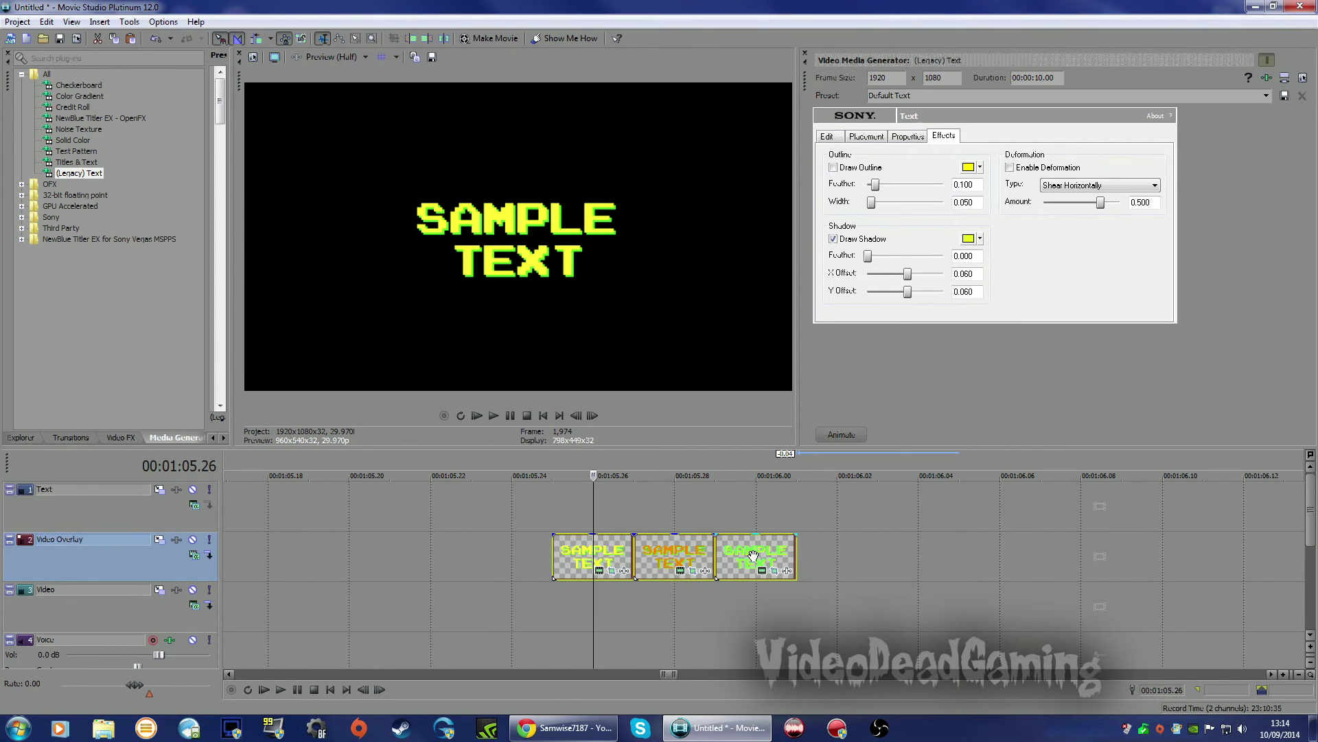
right_click(753, 555)
left_click(793, 318)
Paste the copied trio just after the clips as references to the original media
left_click(798, 559)
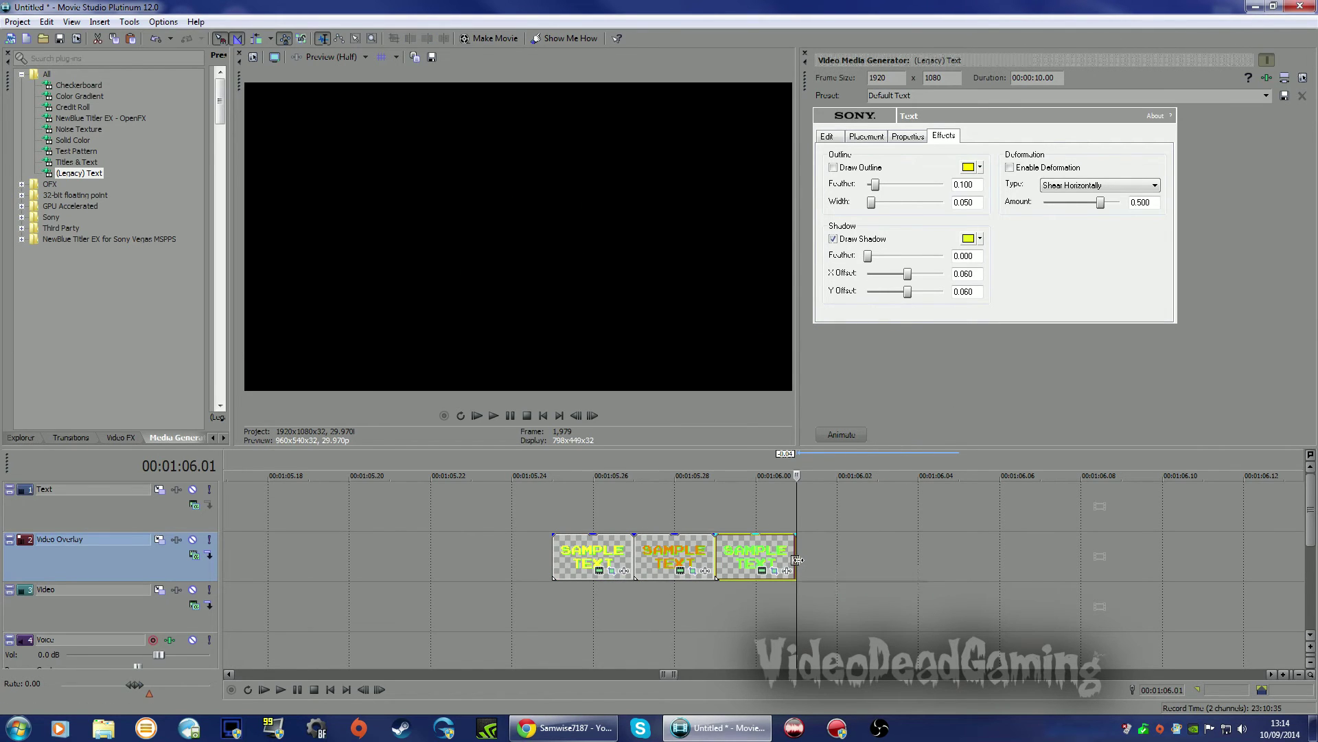
right_click(798, 558)
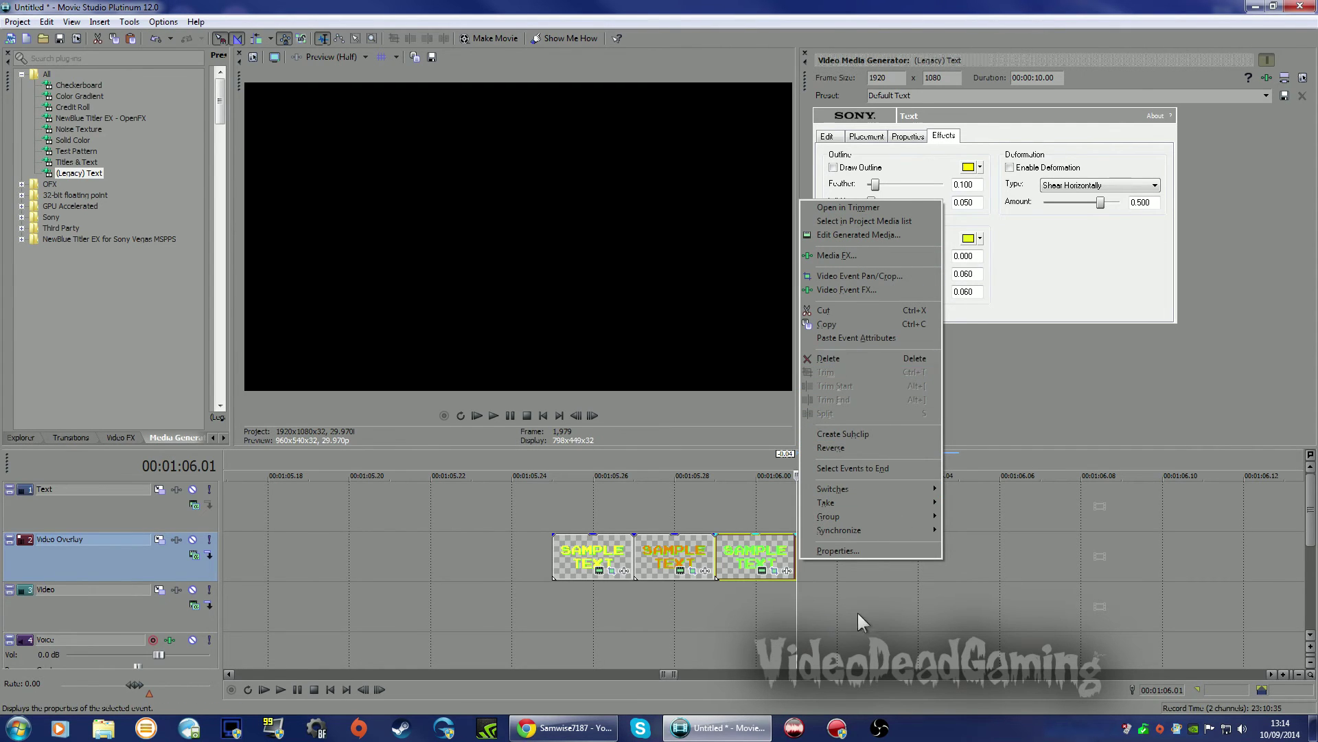
left_click(842, 598)
right_click(809, 545)
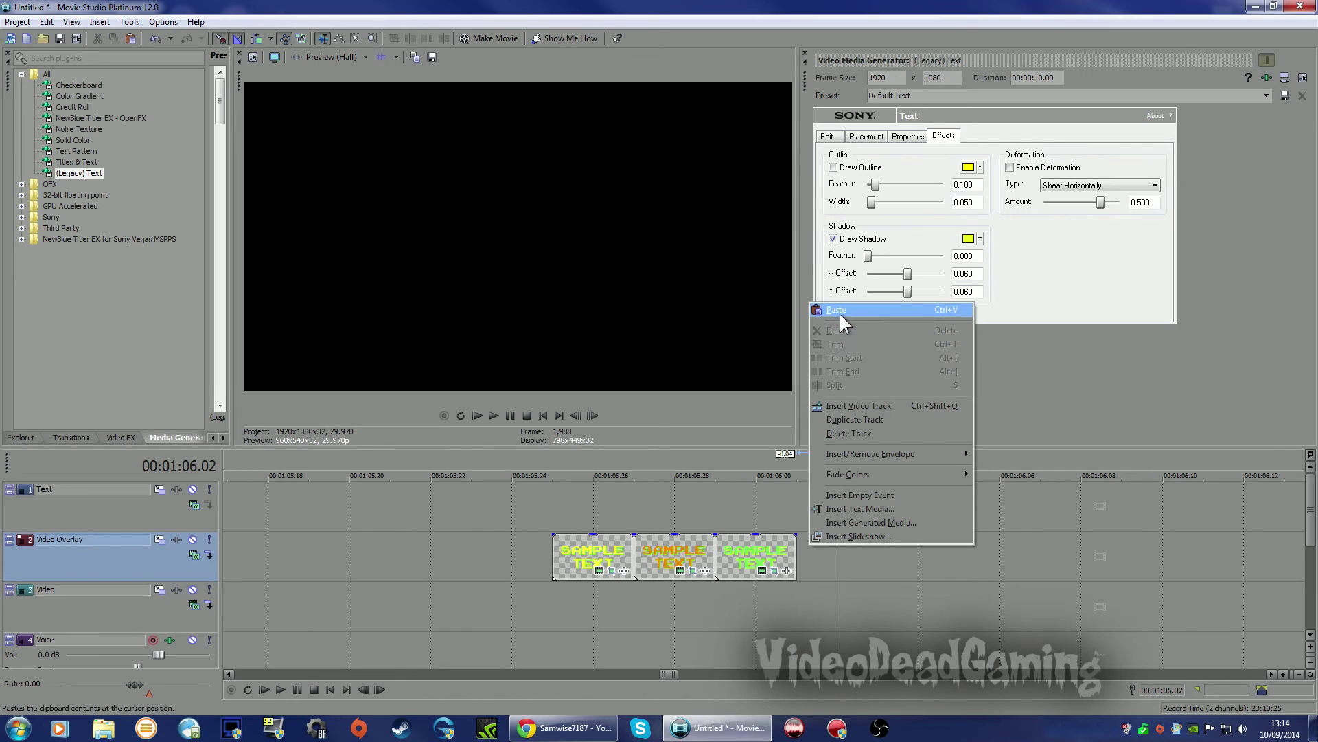
left_click(836, 309)
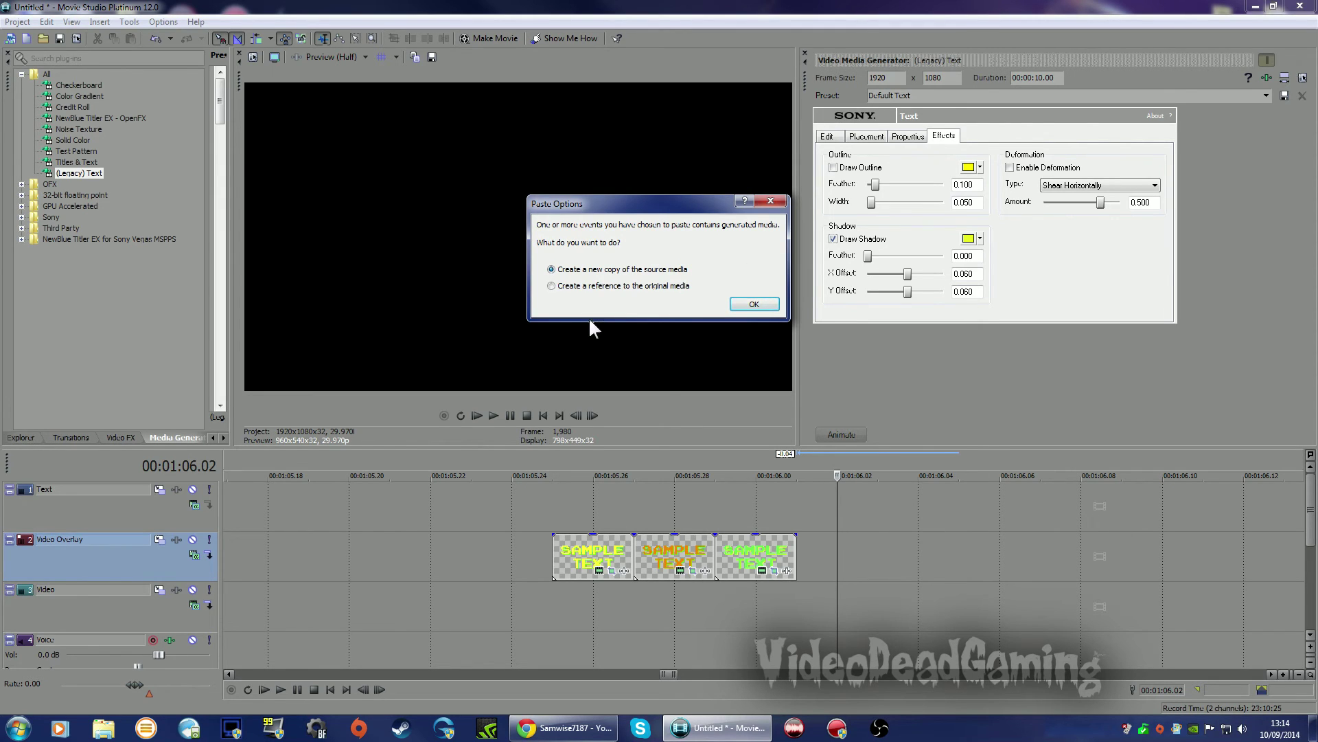
left_click(552, 286)
left_click(754, 304)
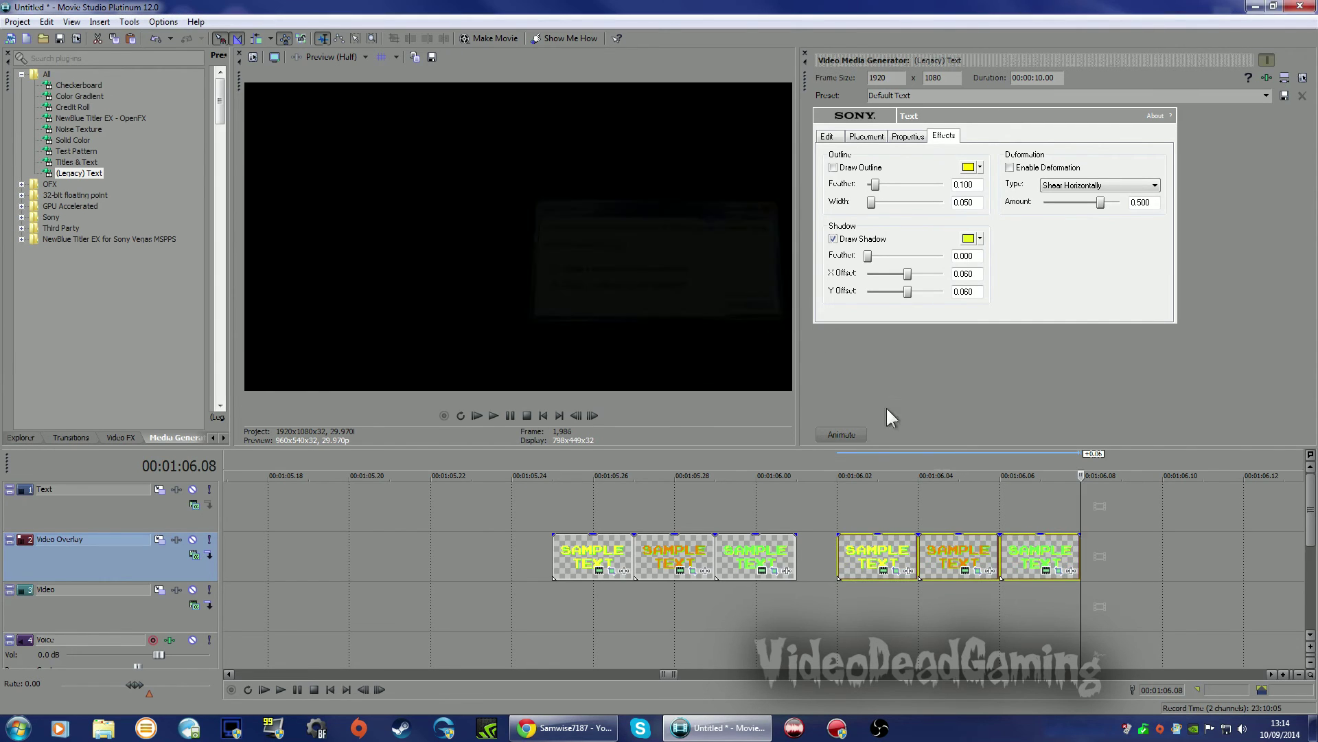
Slide the pasted trio flush against the originals and select all six clips
left_click(864, 555)
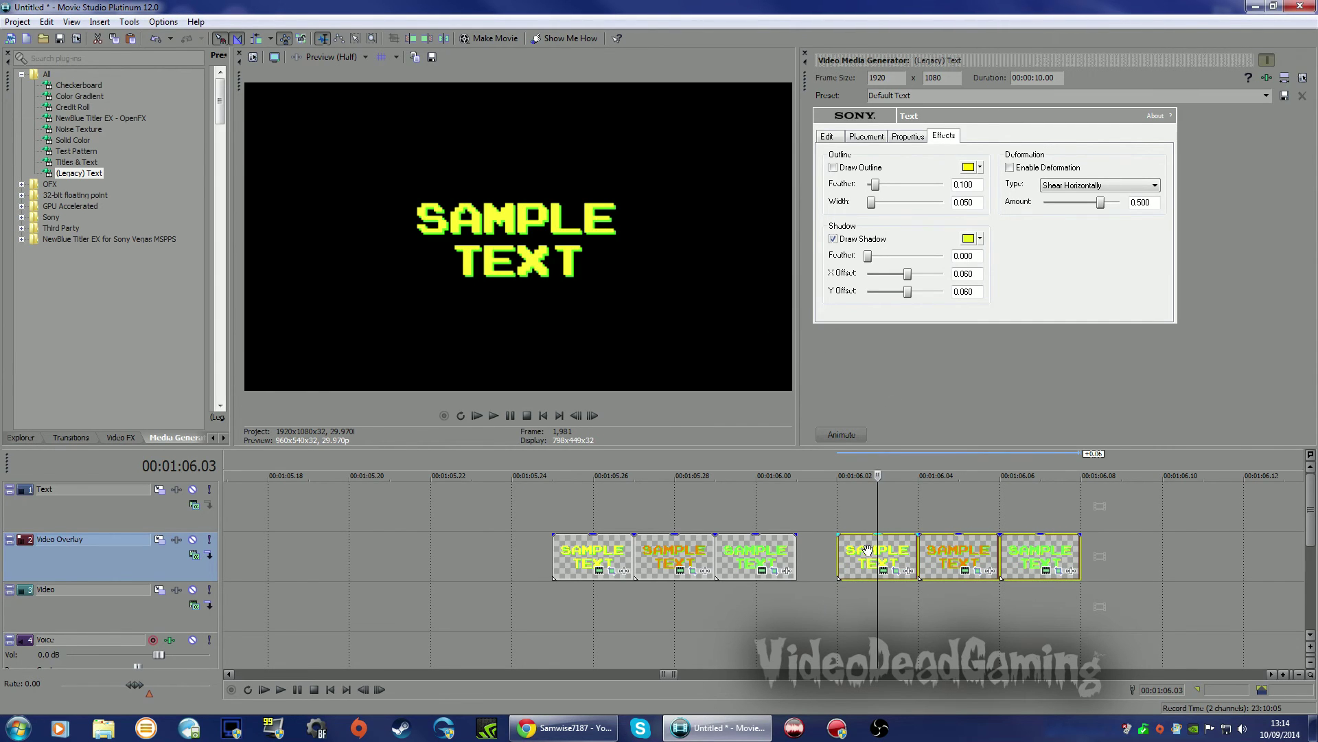
left_click_drag(866, 553, 823, 561)
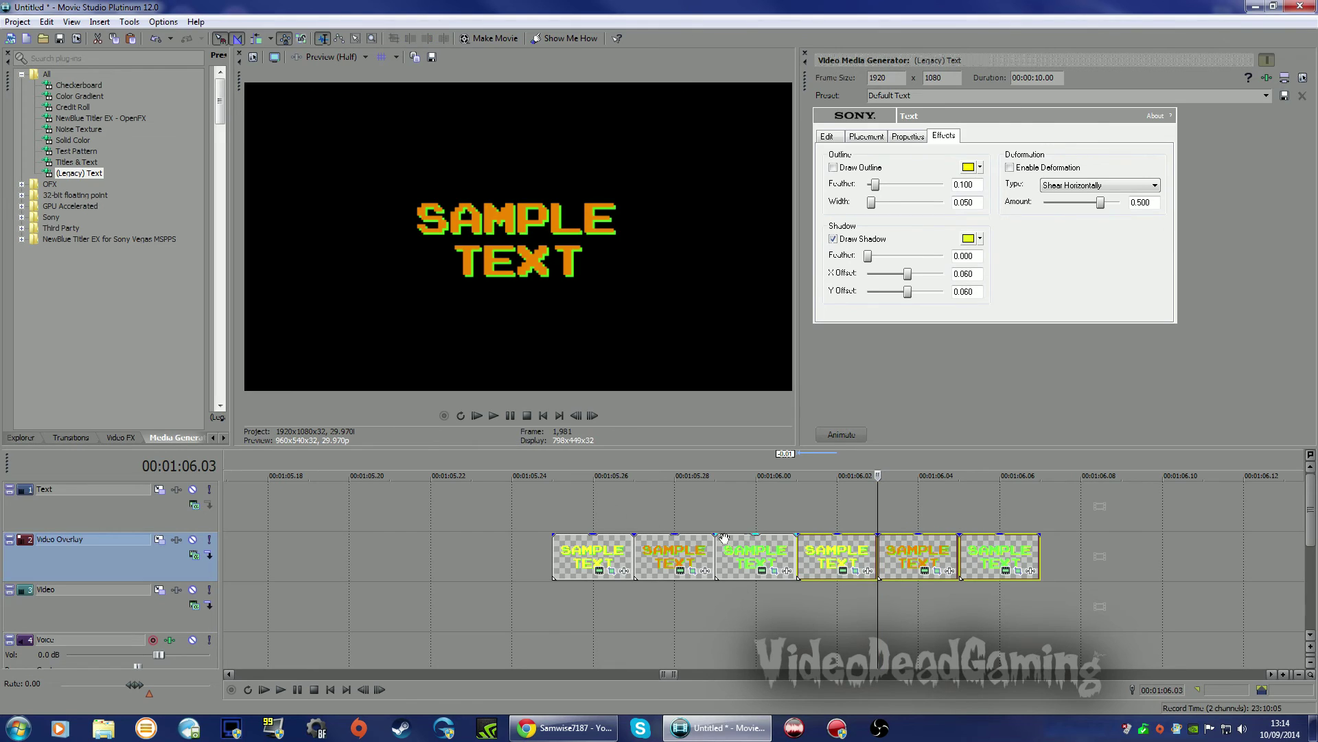
left_click(581, 552)
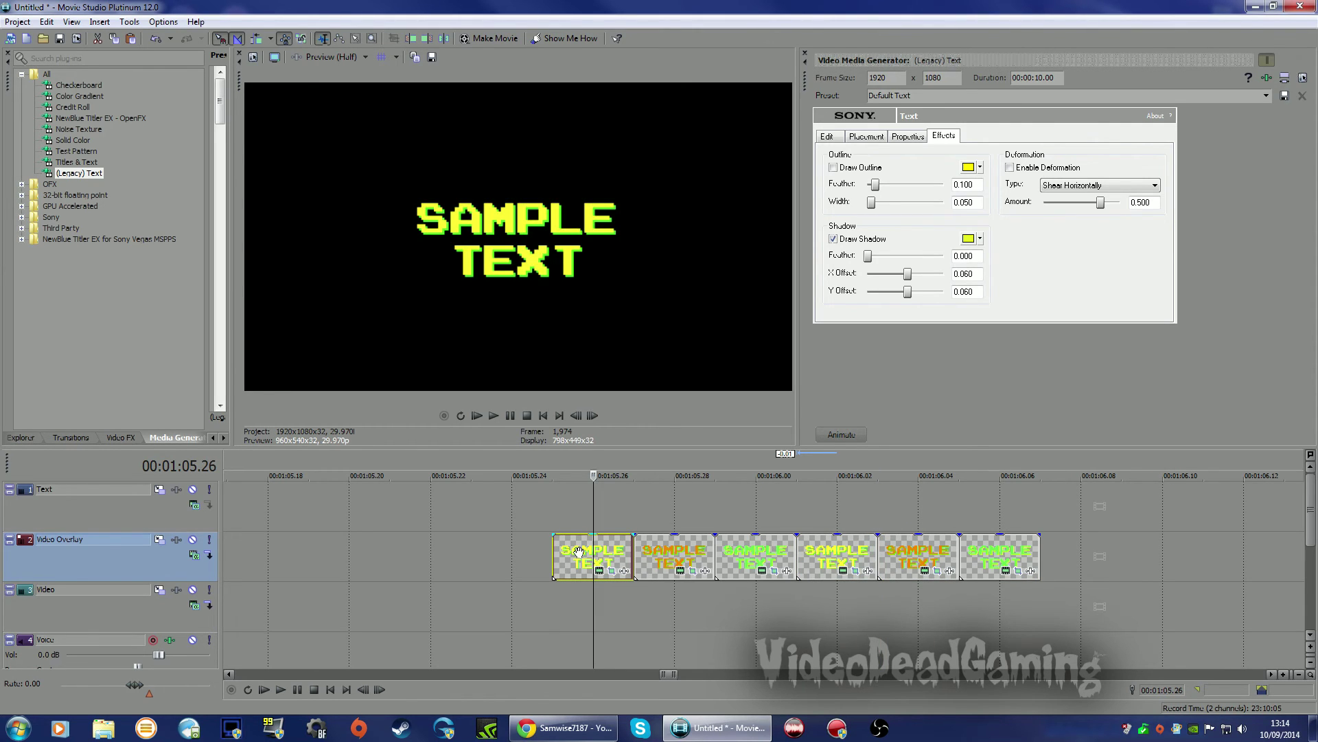
left_click(1003, 550, "shift")
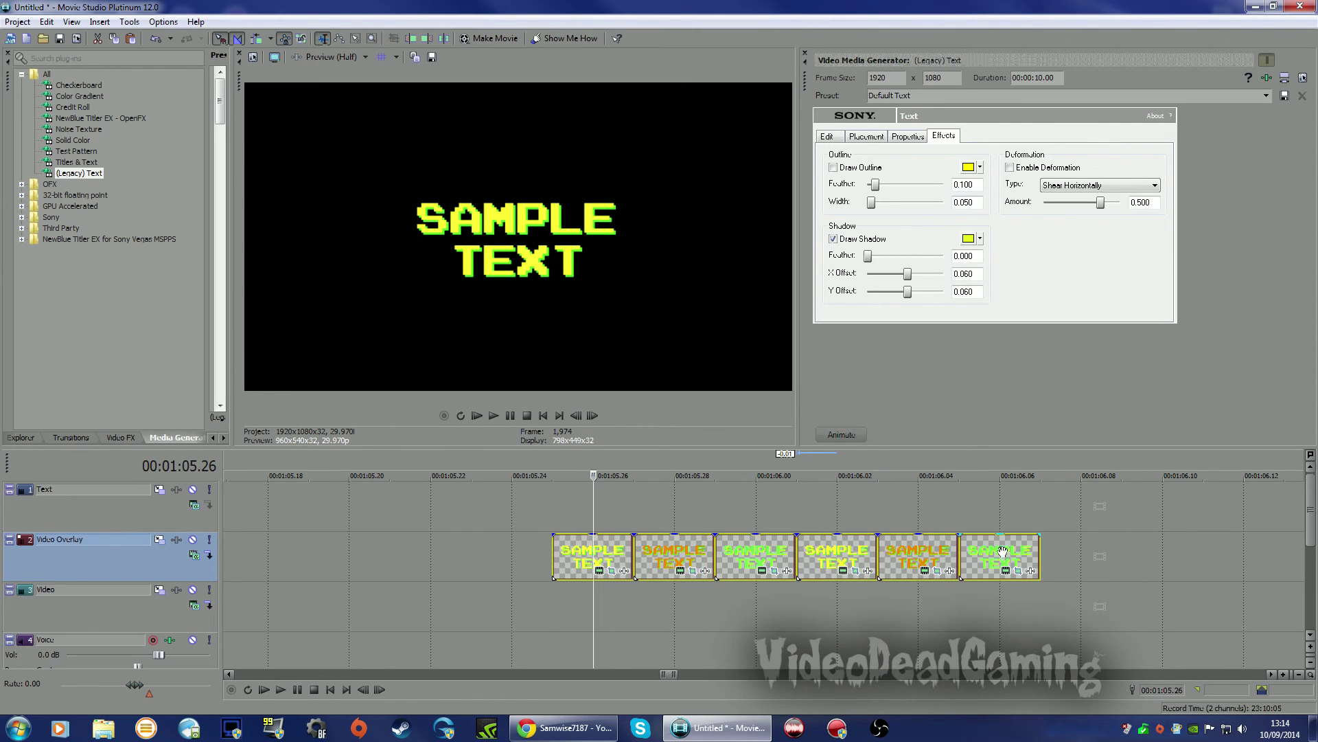
Copy the six selected SAMPLE TEXT clips and set the paste point after them
right_click(997, 555)
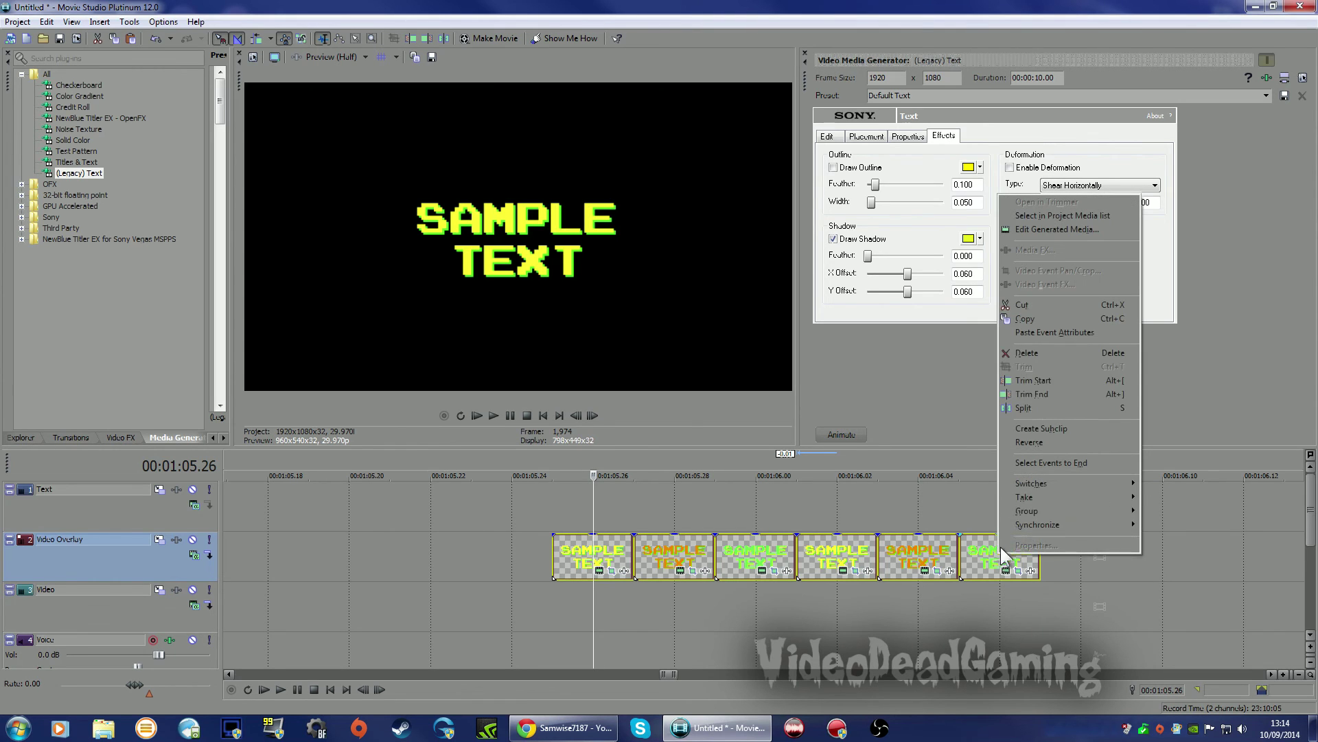
left_click(1026, 320)
scroll(1025, 489, "down", 3)
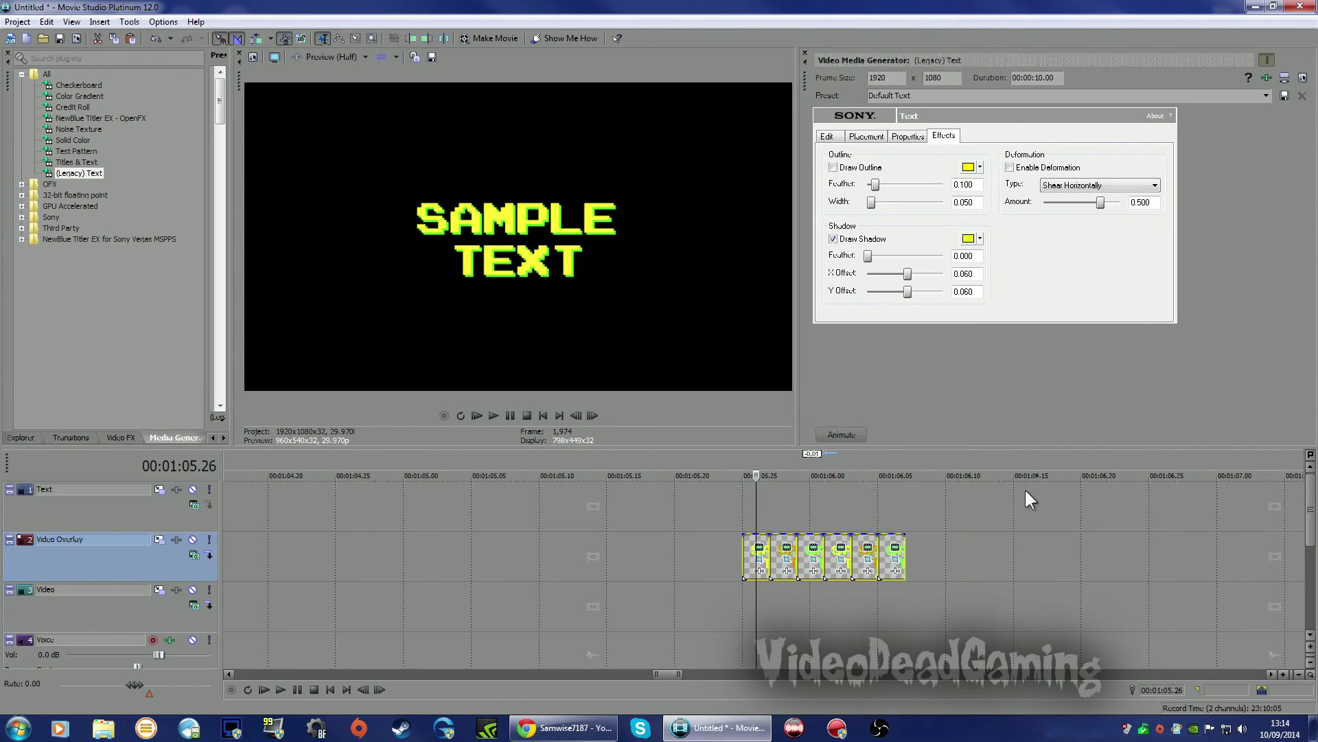
left_click(905, 553)
right_click(904, 554)
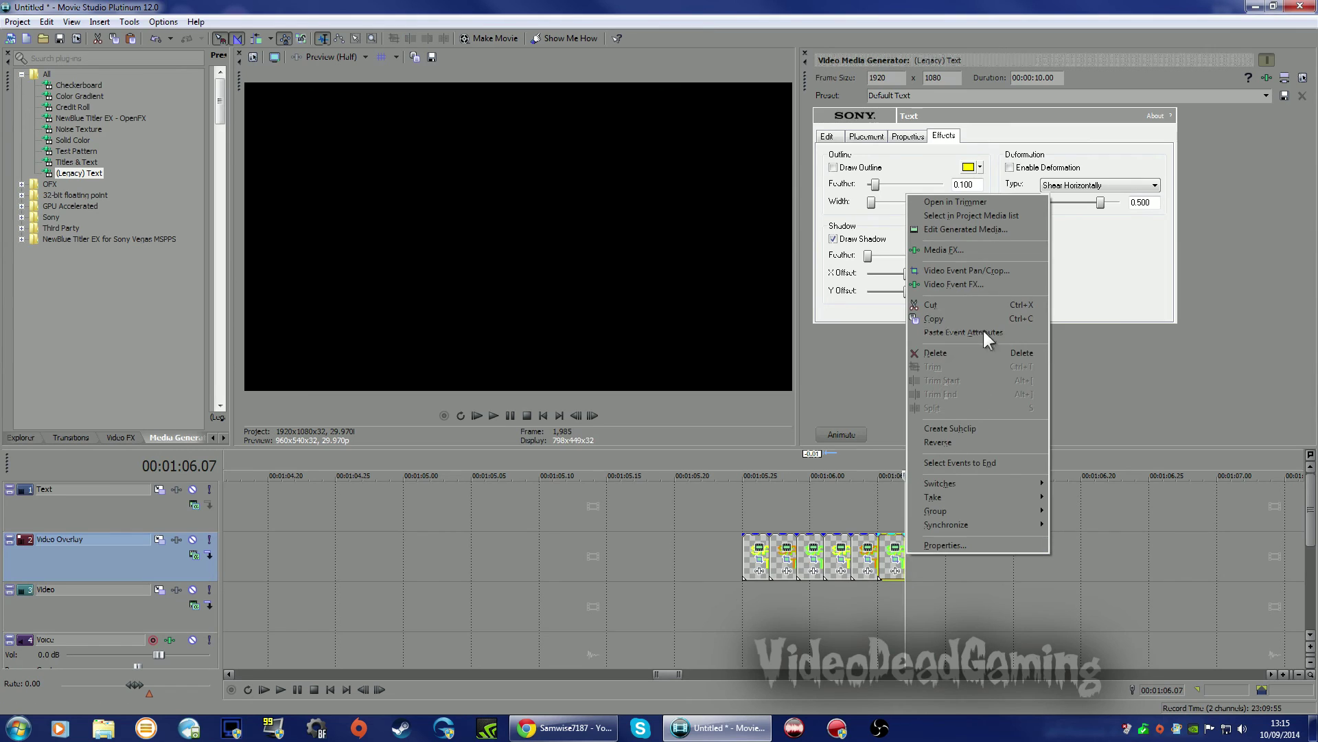
left_click(1123, 543)
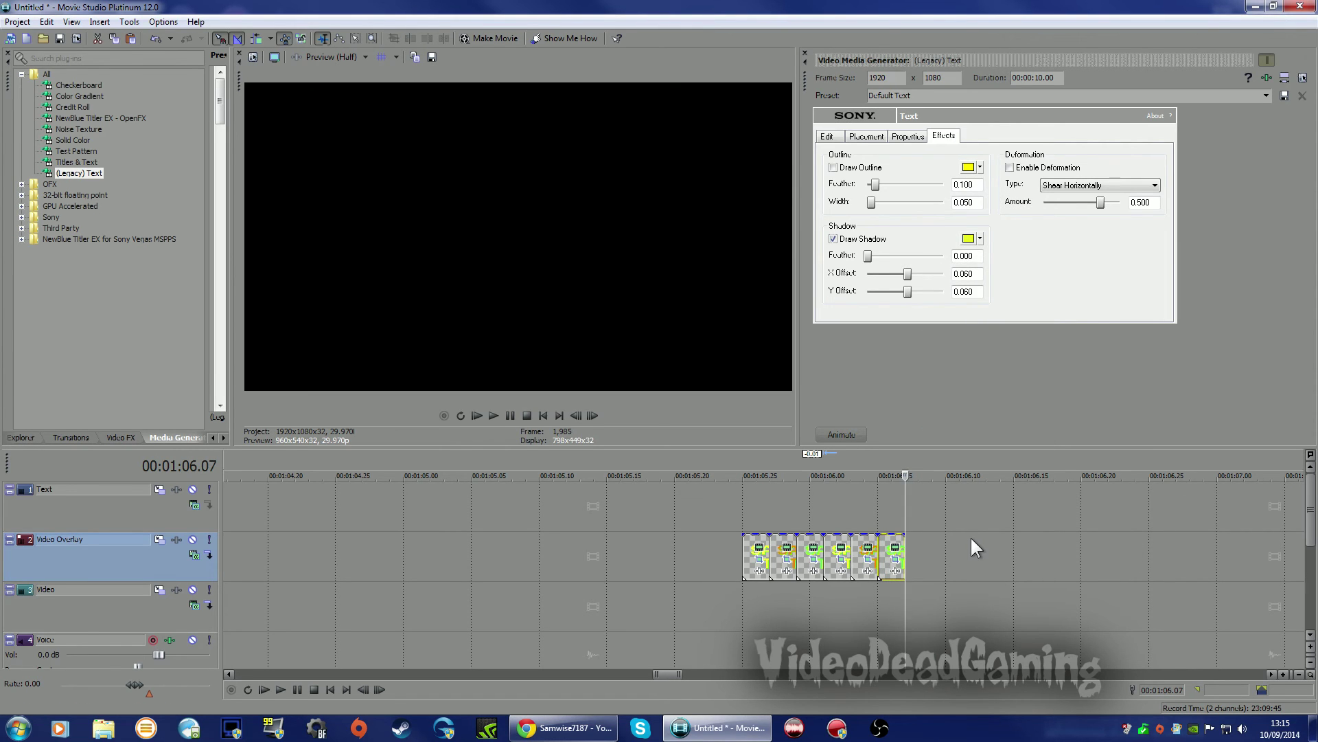
Paste two more sets of six clips as references, then play the flashing title
key("ctrl+v")
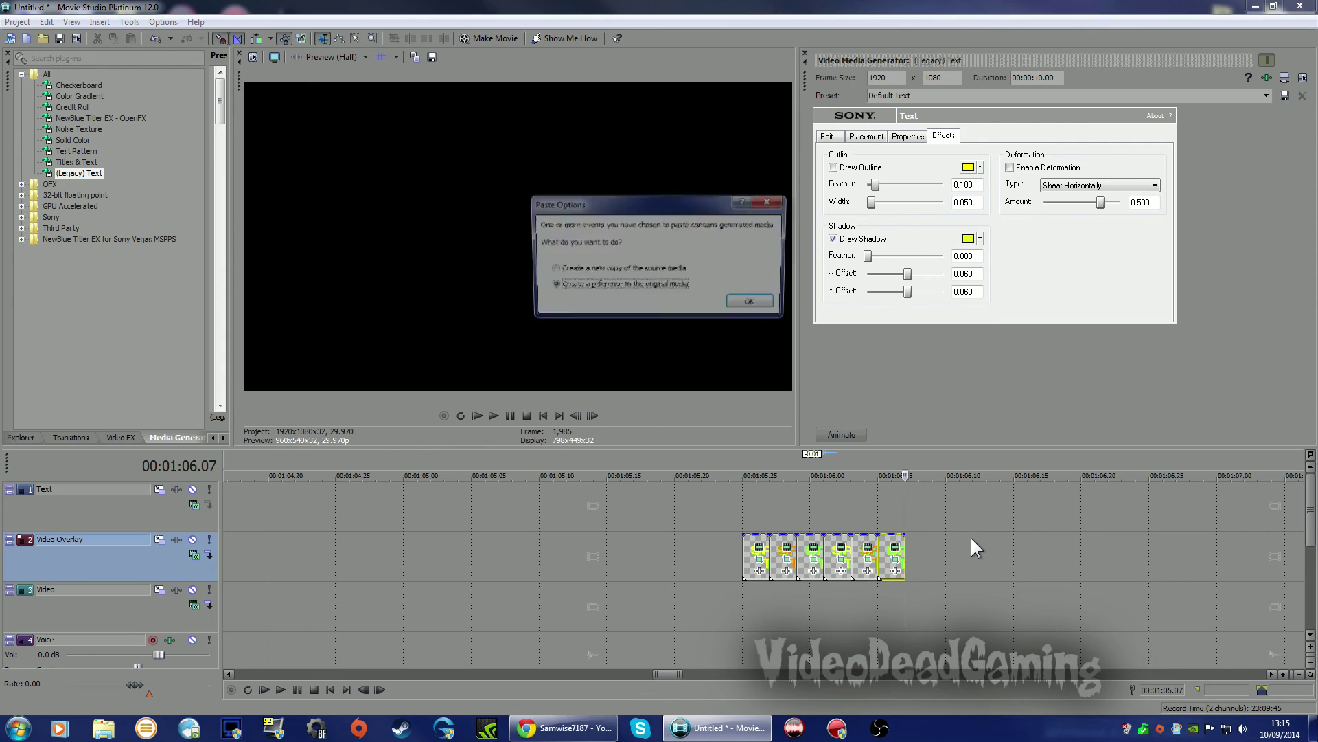
left_click(752, 303)
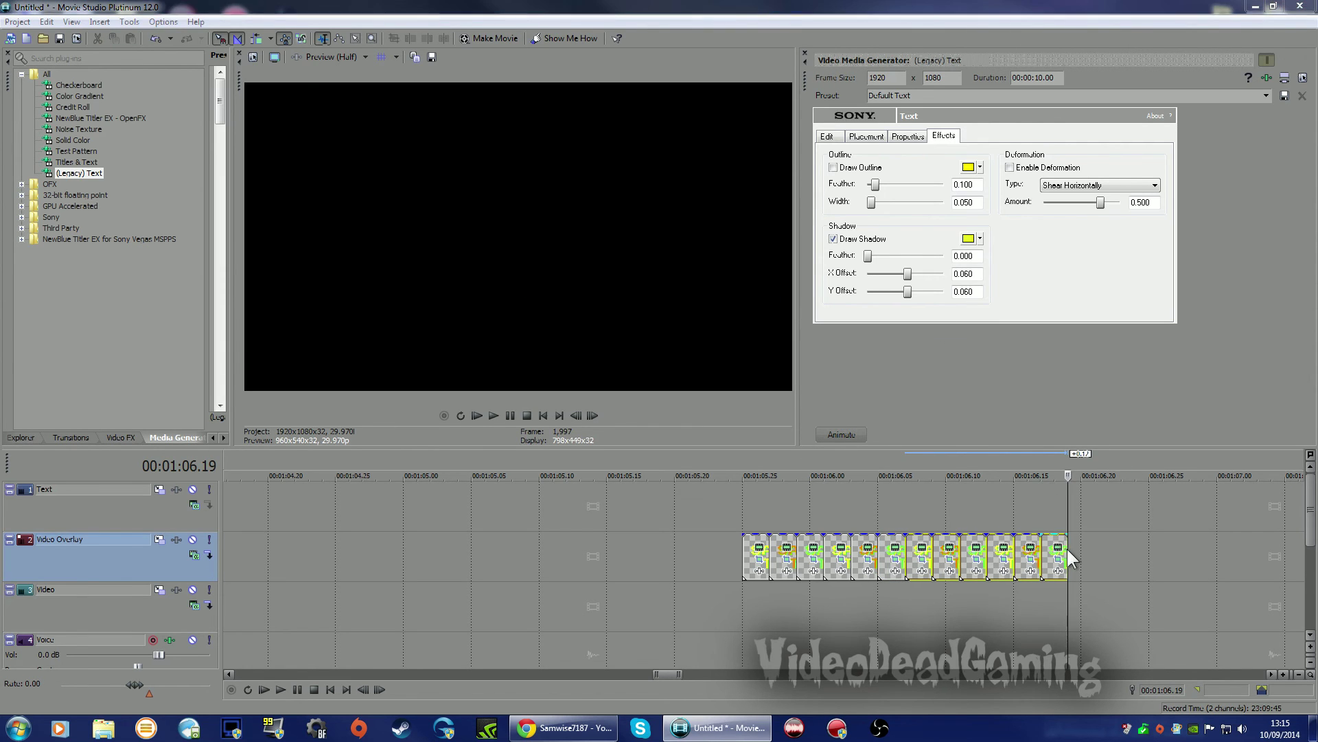
key("ctrl+v")
left_click(755, 304)
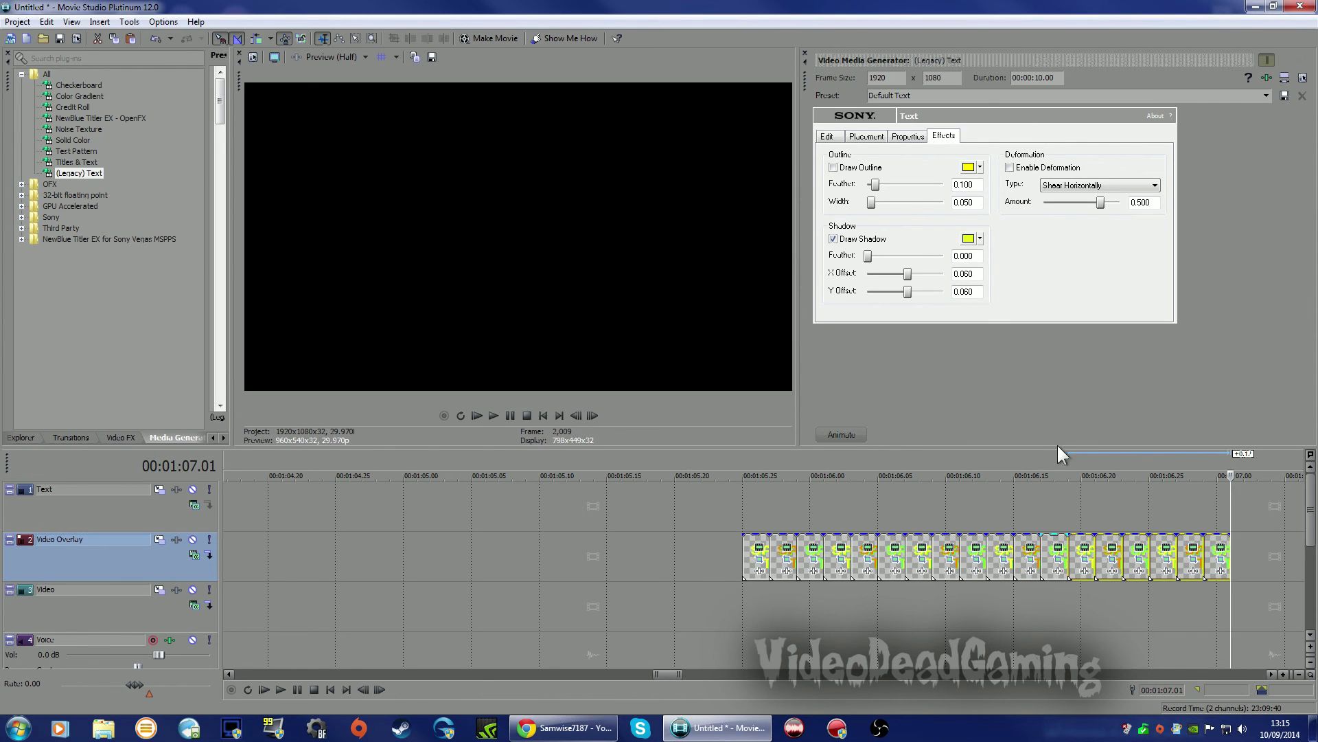
left_click(740, 472)
key("space")
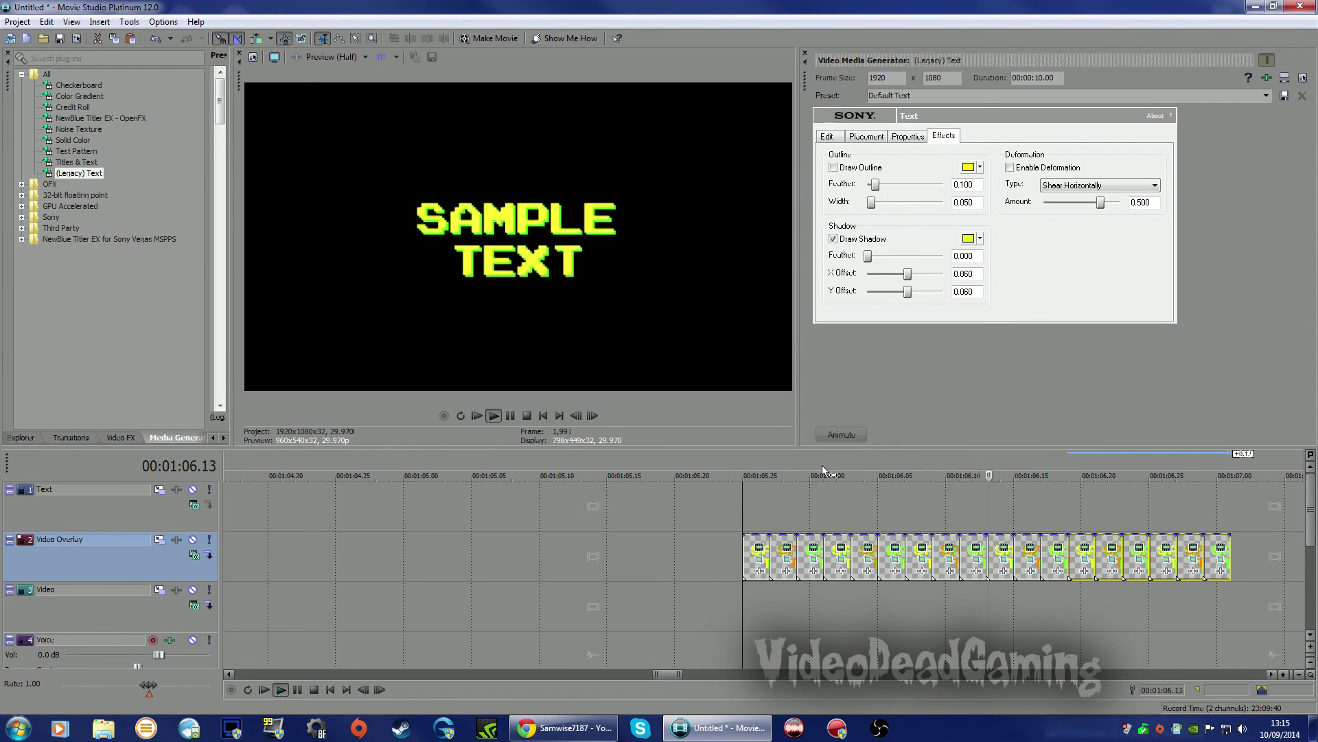
key("space")
left_click(756, 512)
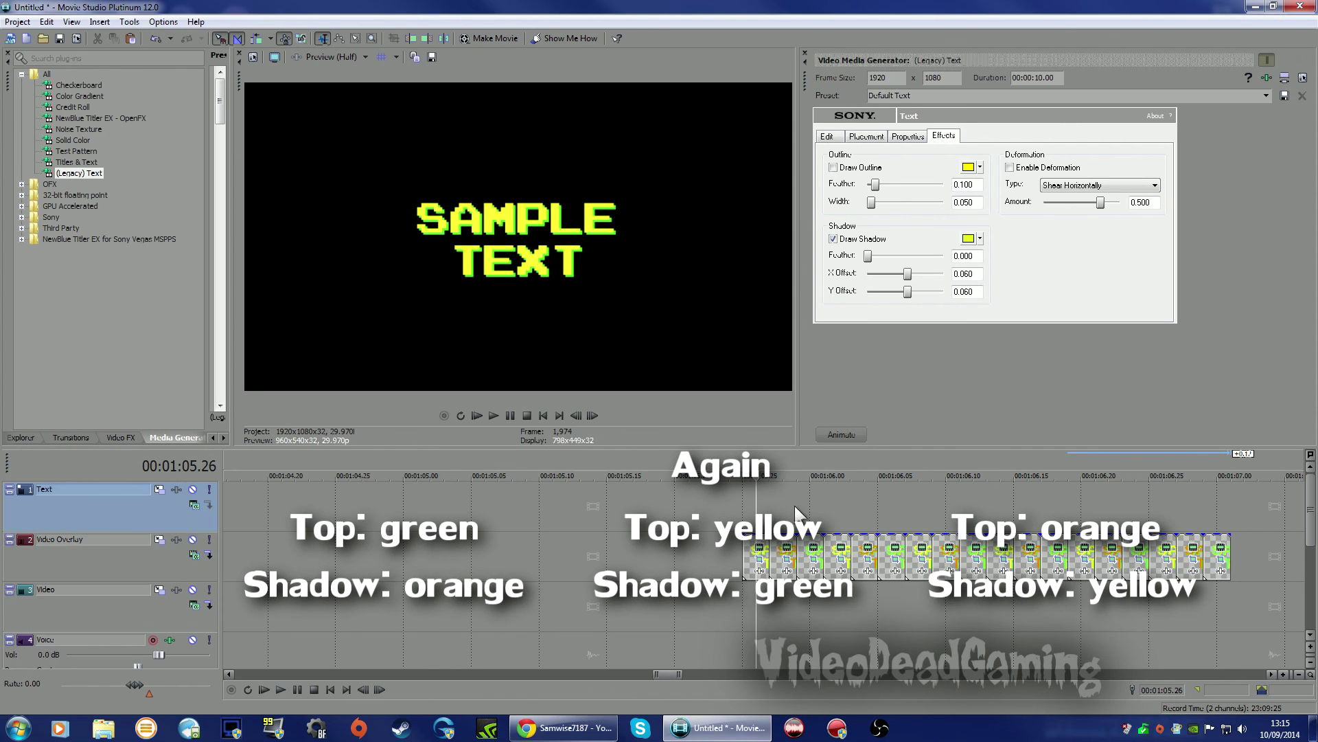
left_click(811, 520)
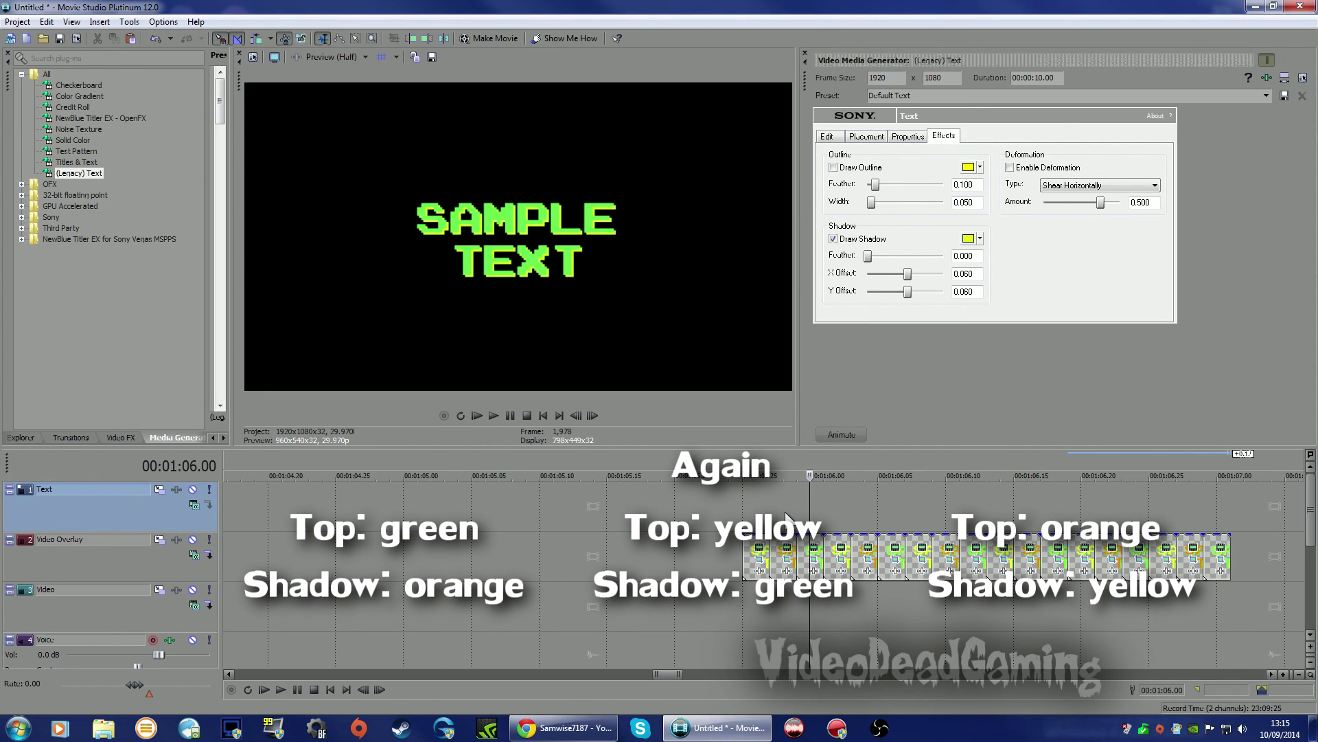
left_click(786, 516)
left_click(758, 513)
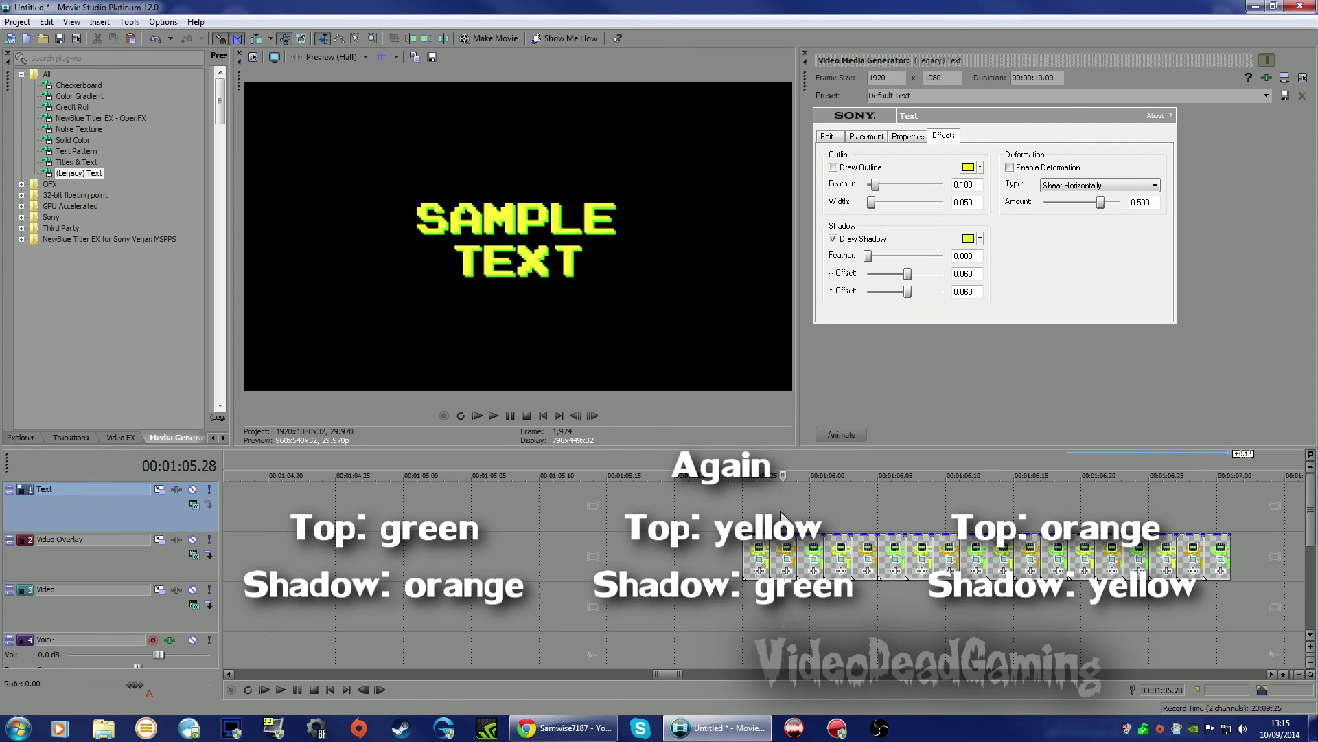
left_click(811, 516)
left_click(743, 512)
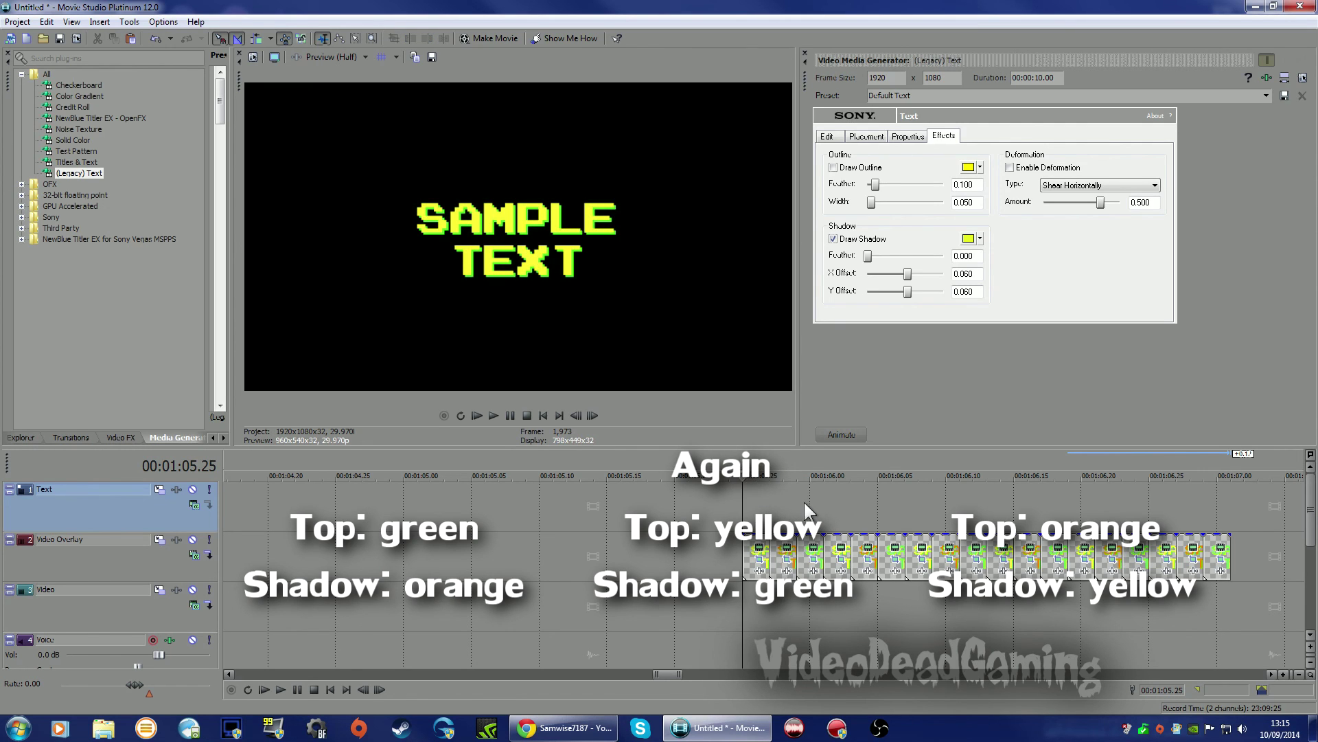
scroll(805, 501, "down", 2)
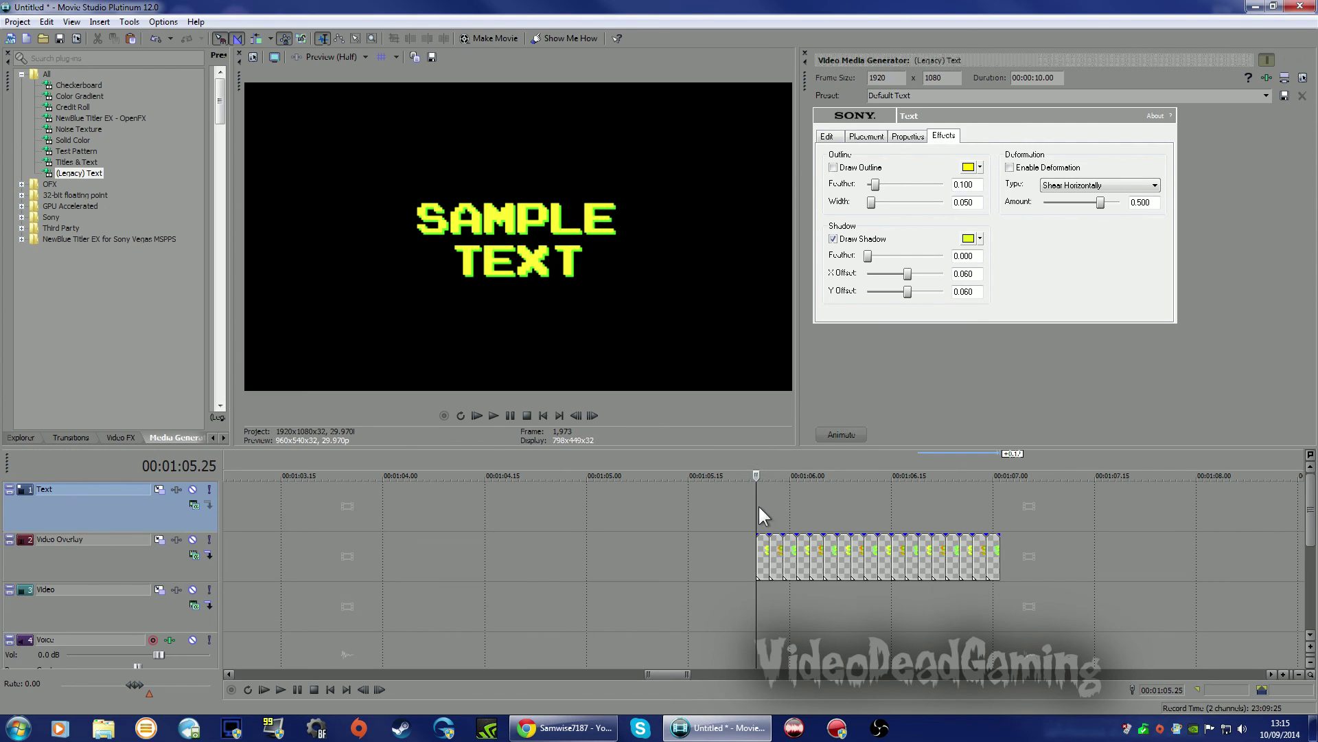
mouse_move(759, 505)
left_mouse_down()
mouse_move(981, 513)
mouse_move(735, 515)
mouse_move(862, 519)
mouse_move(759, 526)
left_mouse_up()
key("space")
key("space")
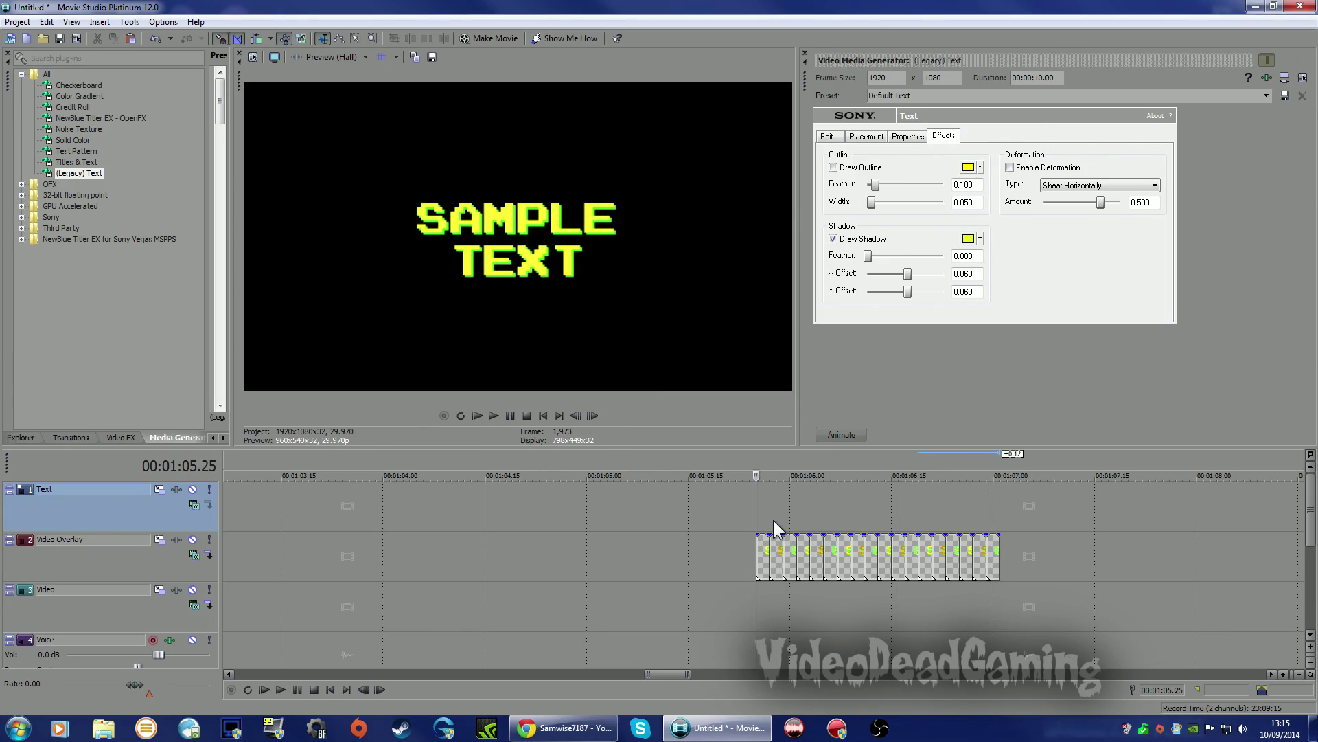